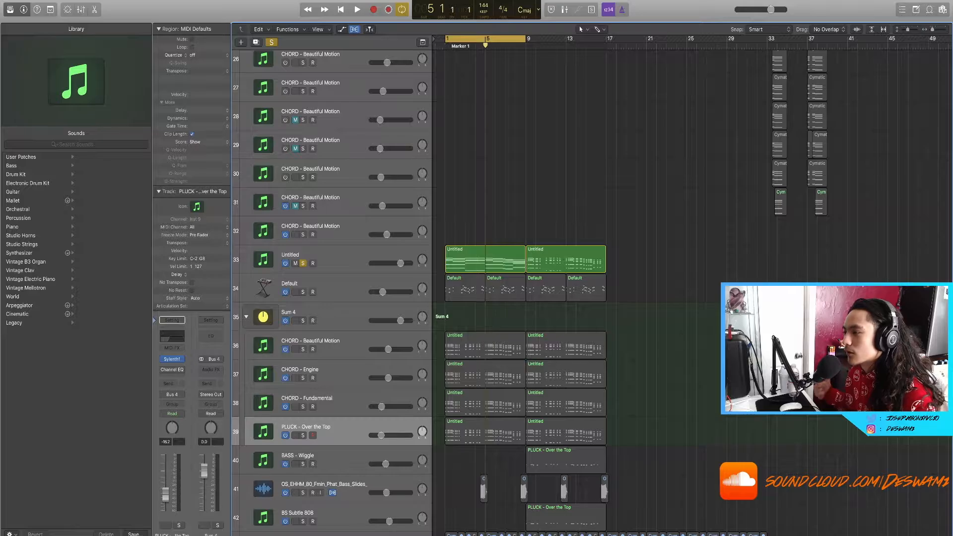
# Clear the active solo and switch off the Untitled track 33 so the rest of the arrangement can be heard
pyautogui.scroll(-5, 615, 227)
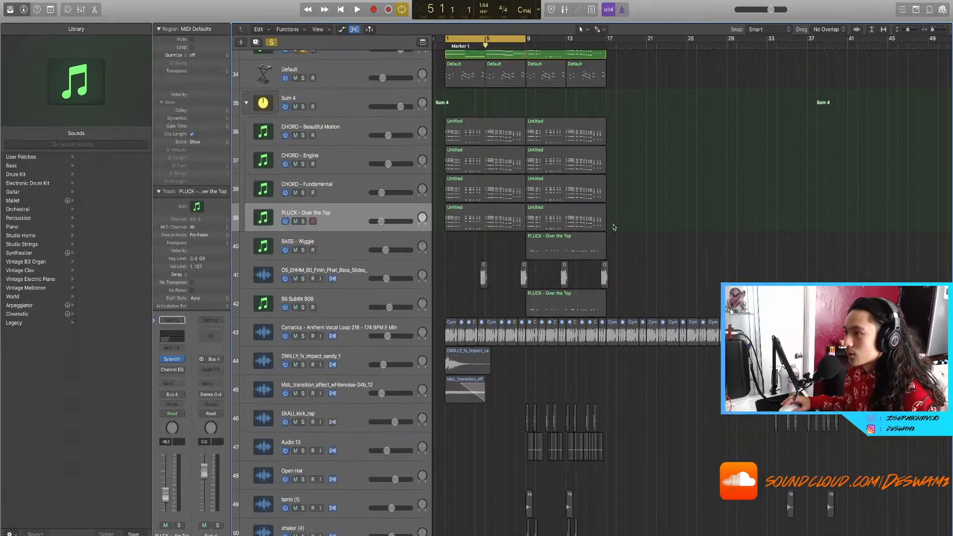
pyautogui.scroll(12, 532, 213)
pyautogui.scroll(-9, 506, 260)
pyautogui.scroll(-6, 477, 289)
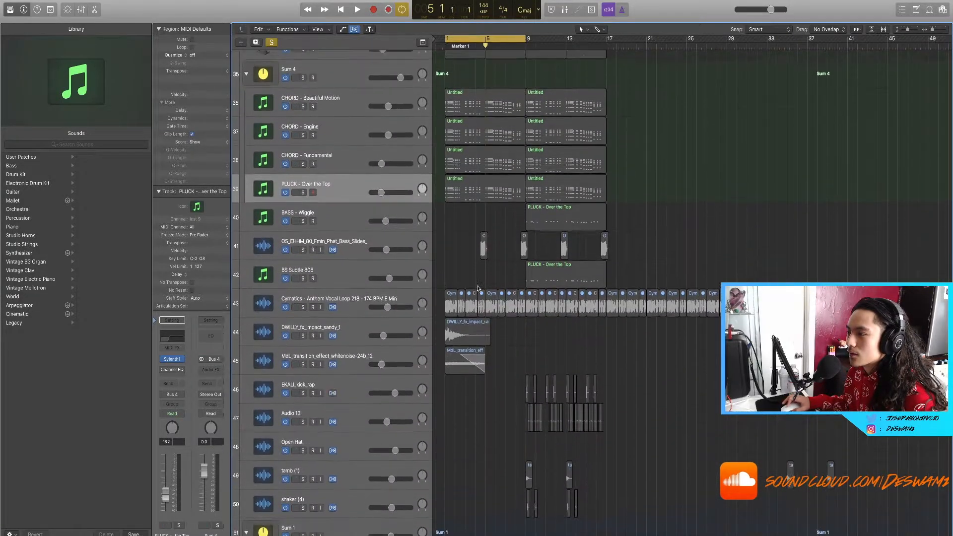
pyautogui.scroll(11, 436, 198)
pyautogui.scroll(-2, 397, 104)
pyautogui.click(271, 43)
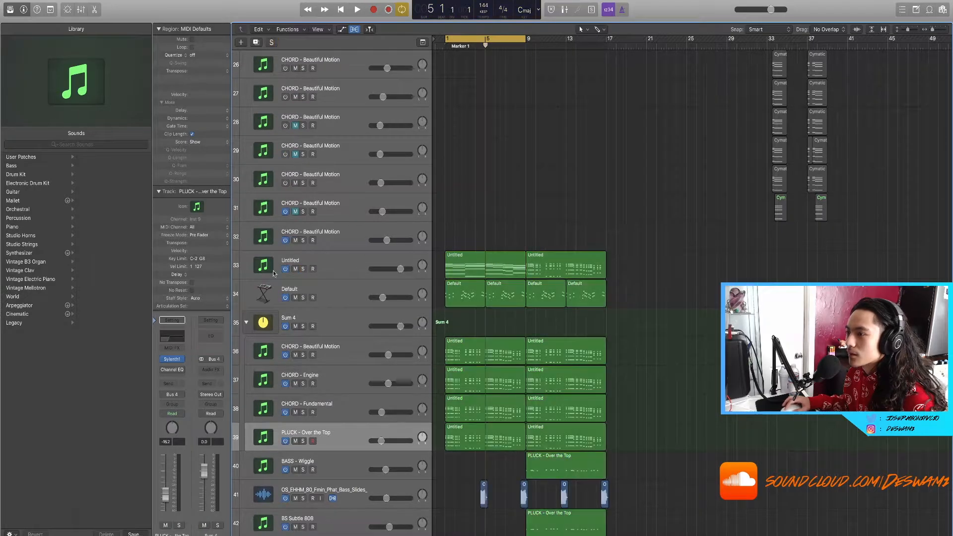
pyautogui.click(285, 269)
# Turn off the cycle and play the whole arrangement from bar 1 to just before bar 17, following the regions along the timeline
pyautogui.scroll(-5, 397, 174)
pyautogui.scroll(3, 513, 99)
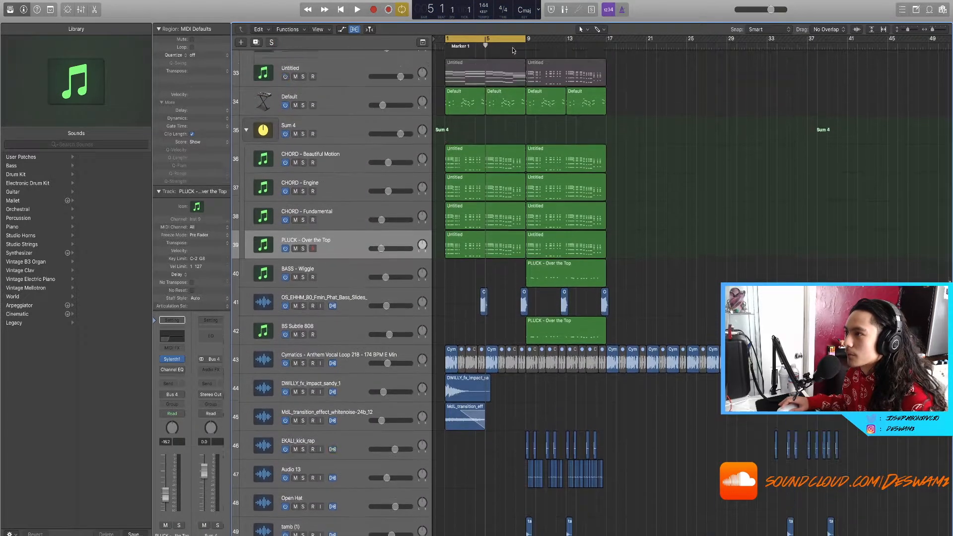
pyautogui.press('space')
pyautogui.click(495, 40)
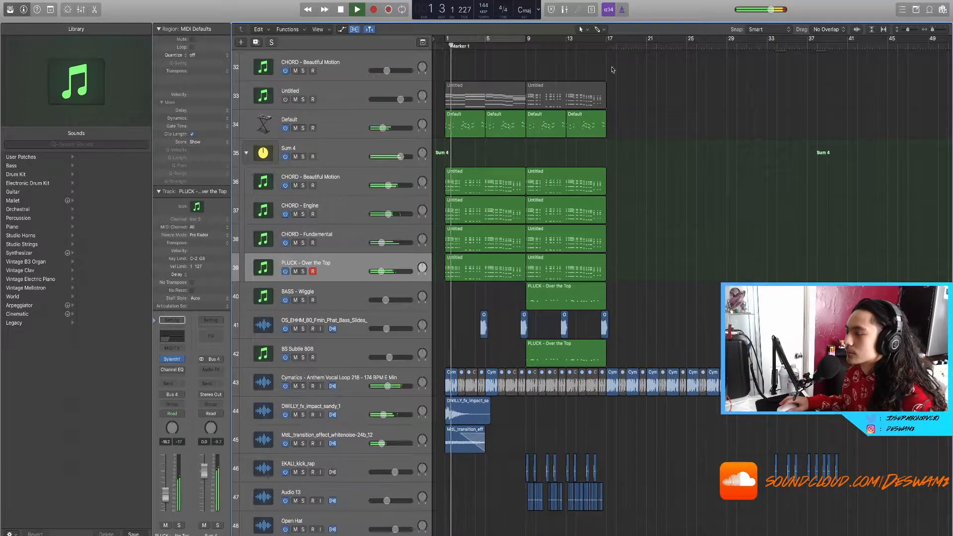
pyautogui.press('super+Right')
pyautogui.press('super+Left')
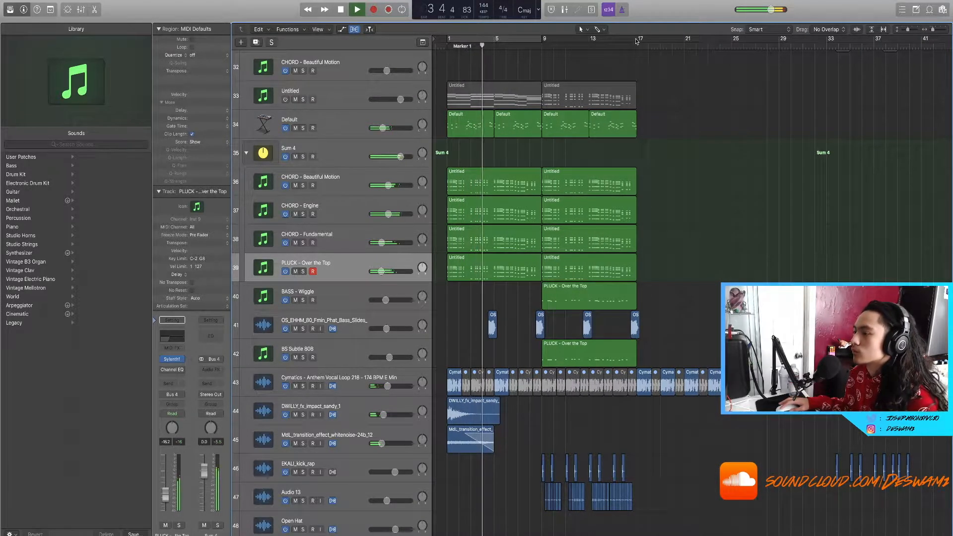
pyautogui.press('super+Right')
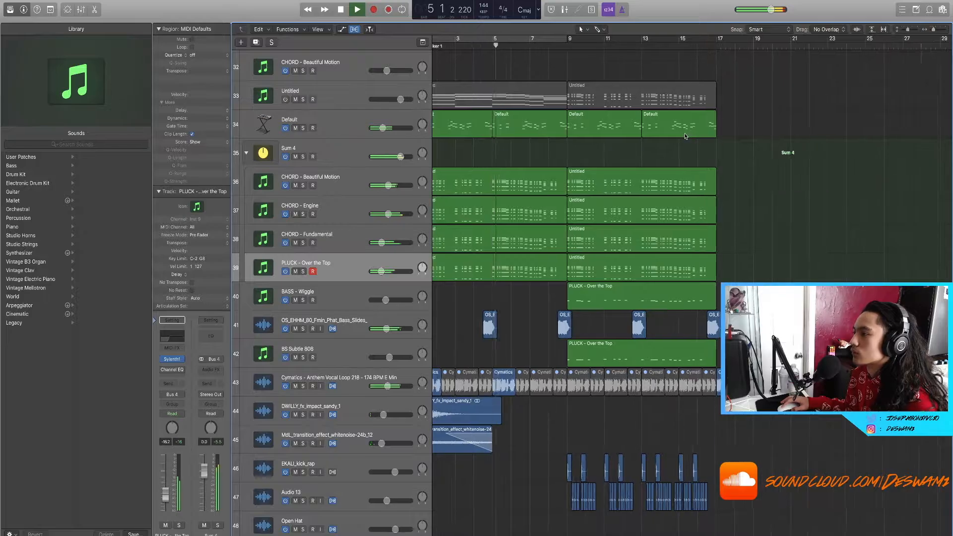
pyautogui.press('super+Left')
pyautogui.scroll(-2, 686, 137)
pyautogui.scroll(6, 681, 137)
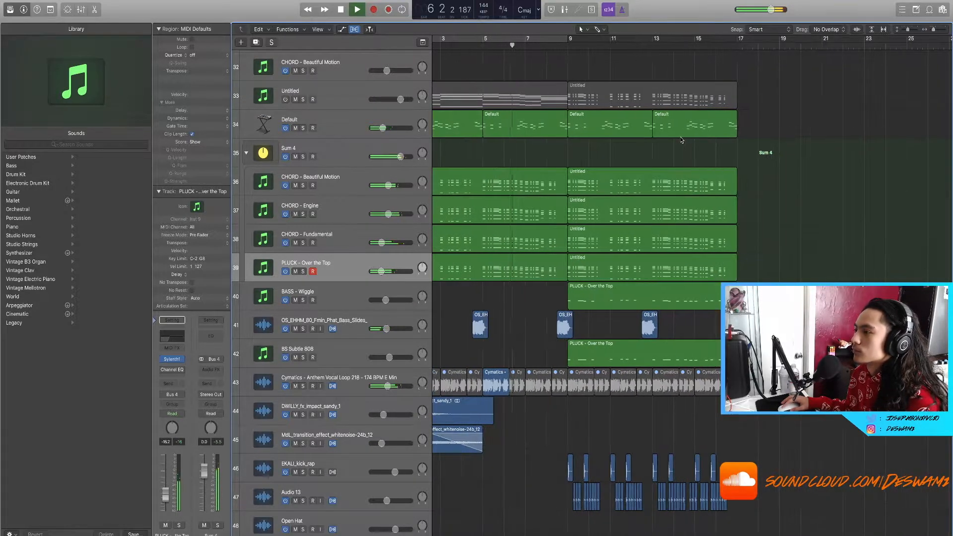
pyautogui.scroll(-3, 681, 139)
pyautogui.scroll(-3, 681, 139)
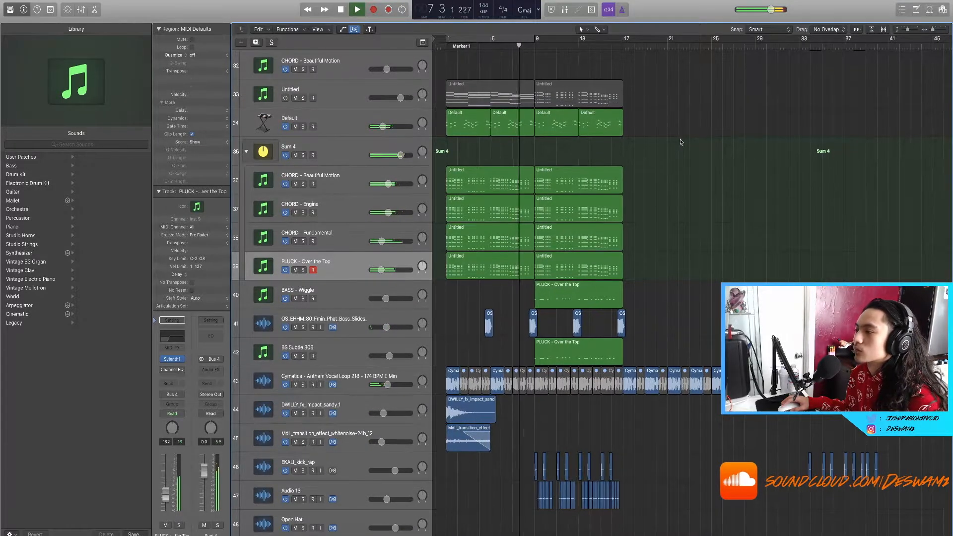
pyautogui.scroll(3, 680, 140)
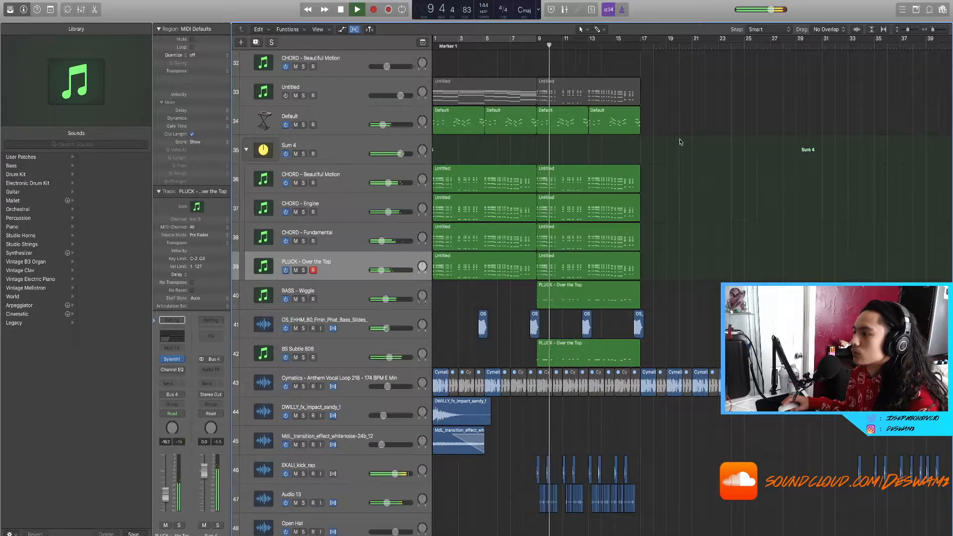
pyautogui.scroll(-2, 680, 142)
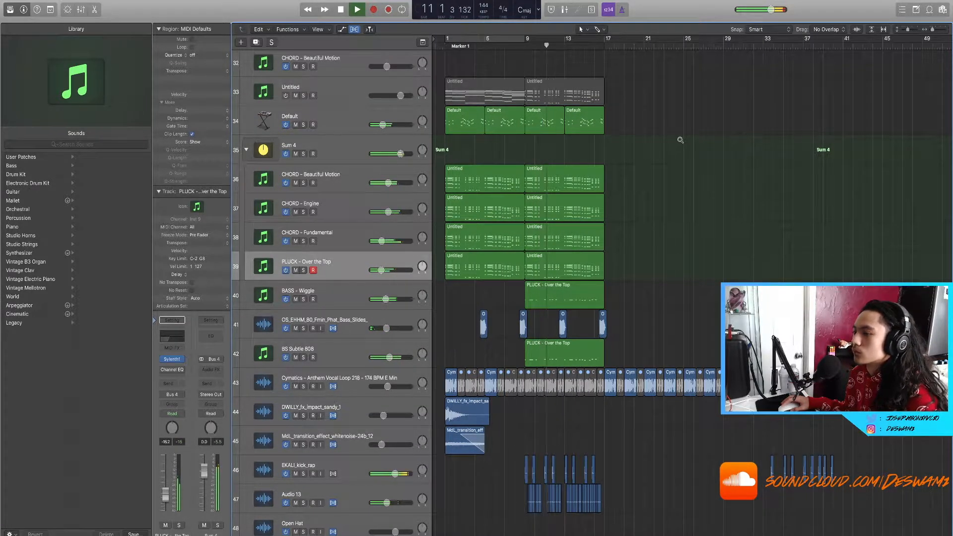
pyautogui.scroll(3, 681, 140)
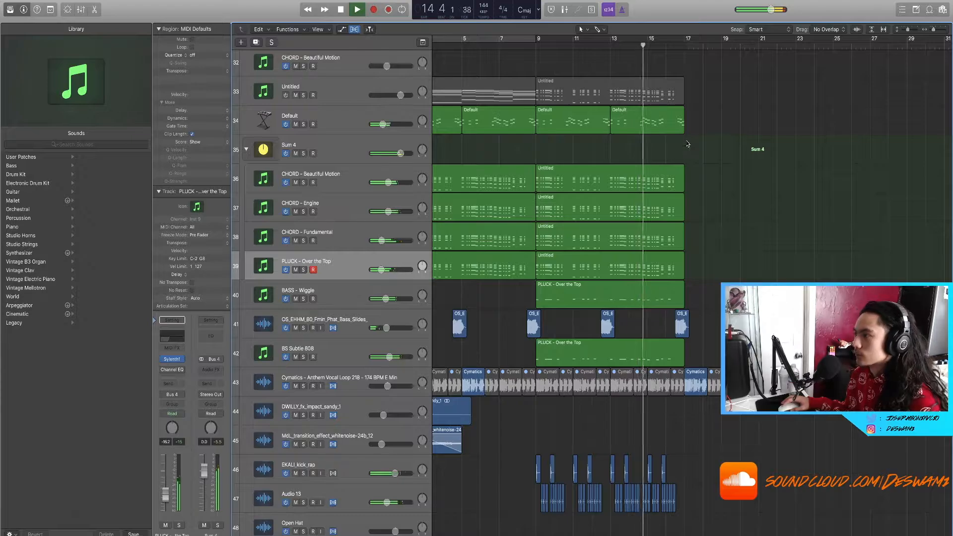
pyautogui.scroll(2, 699, 95)
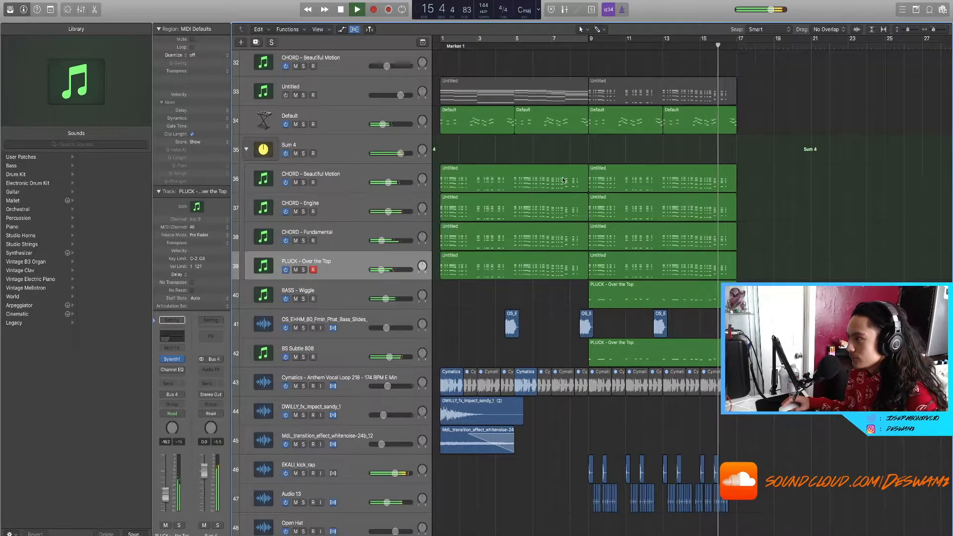
pyautogui.press('space')
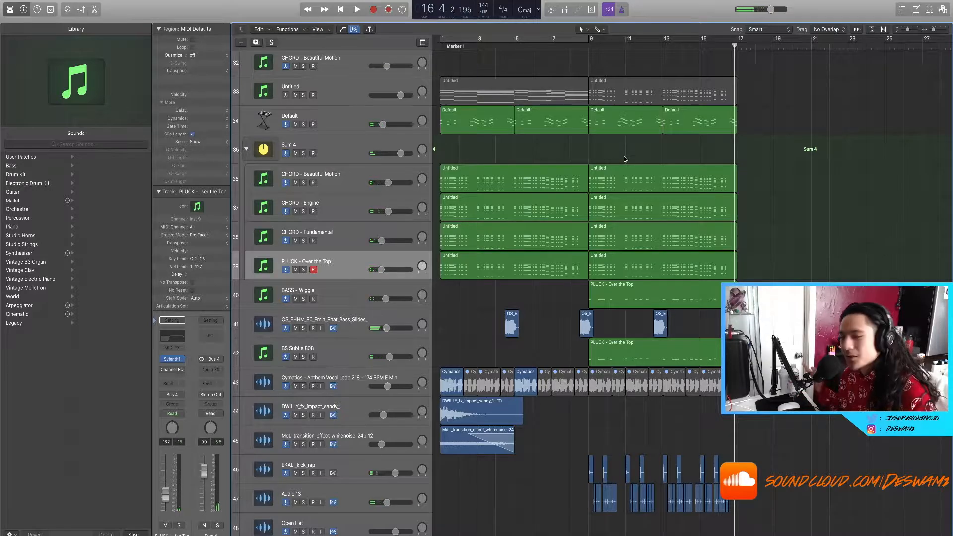
# Set the cycle range to cover the 16 bars from bar 1 to bar 17
pyautogui.scroll(-4, 624, 156)
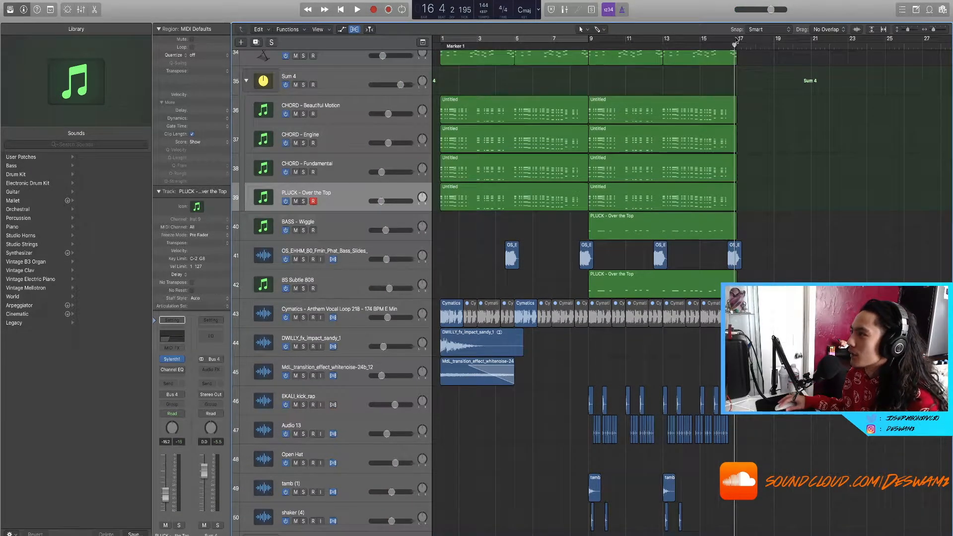
pyautogui.moveTo(736, 41); pyautogui.dragTo(461, 58)
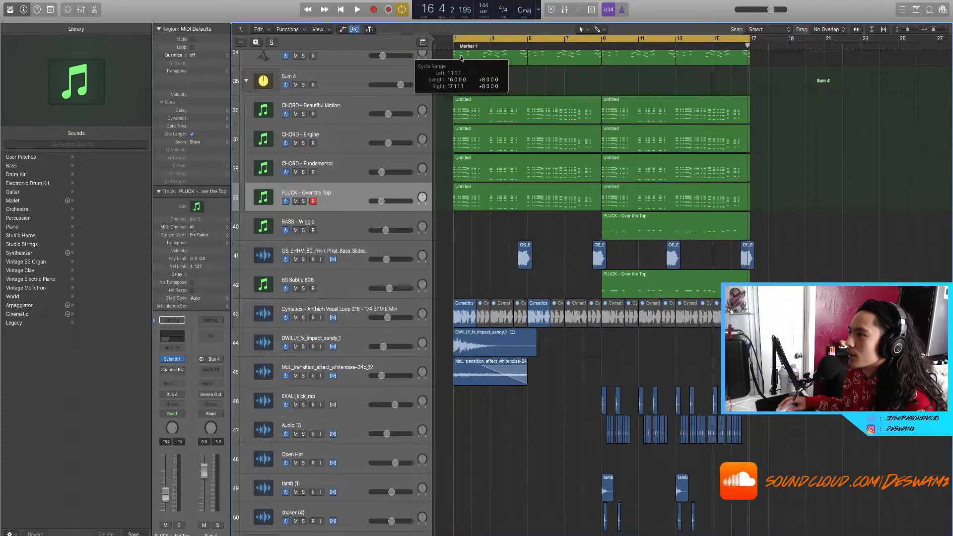
pyautogui.hscroll(1, 529, 87)
pyautogui.press('super+Right')
pyautogui.press('super+Right')
pyautogui.hscroll(-4, 529, 87)
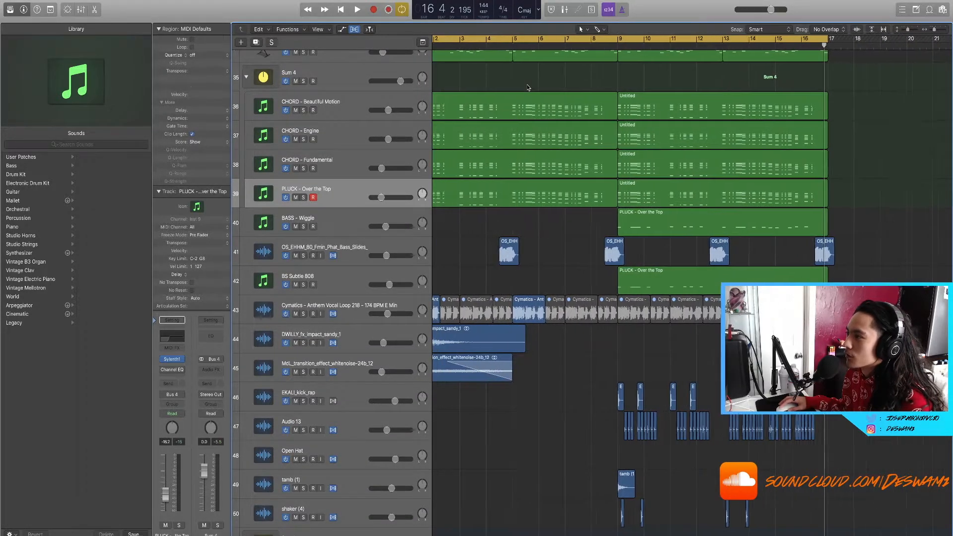
pyautogui.press('super+Left')
pyautogui.scroll(5, 521, 252)
pyautogui.press('super+Left')
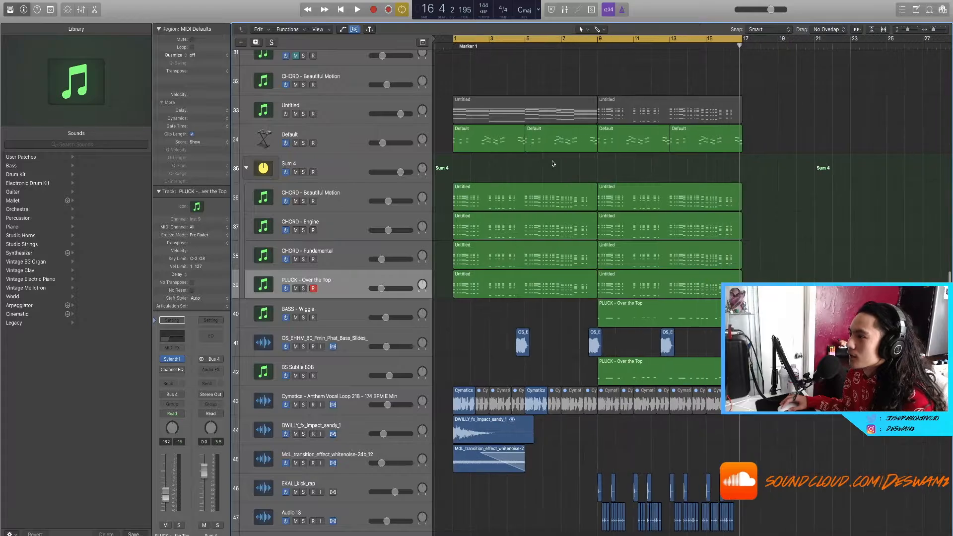
pyautogui.press('super+Right')
pyautogui.press('super+Right')
pyautogui.press('super+Left')
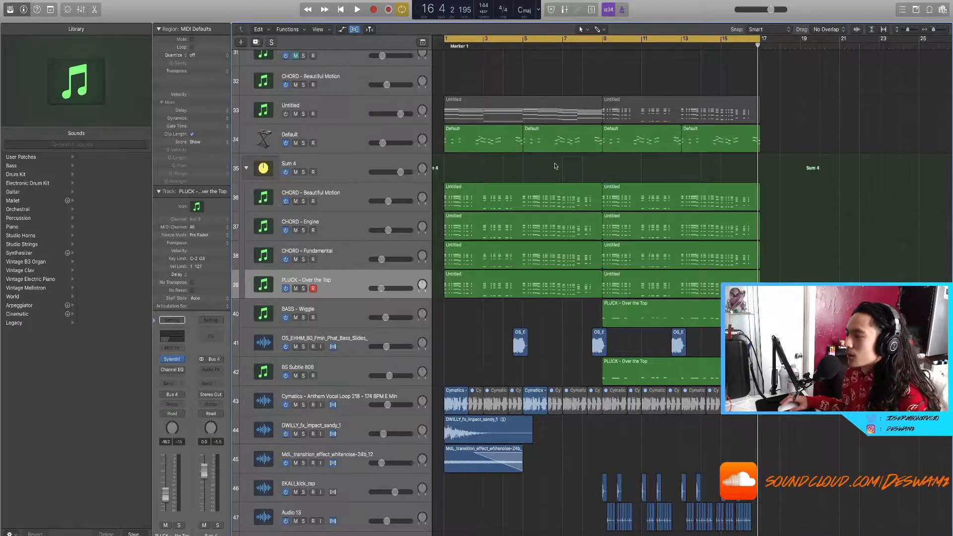
pyautogui.hscroll(-2, 555, 164)
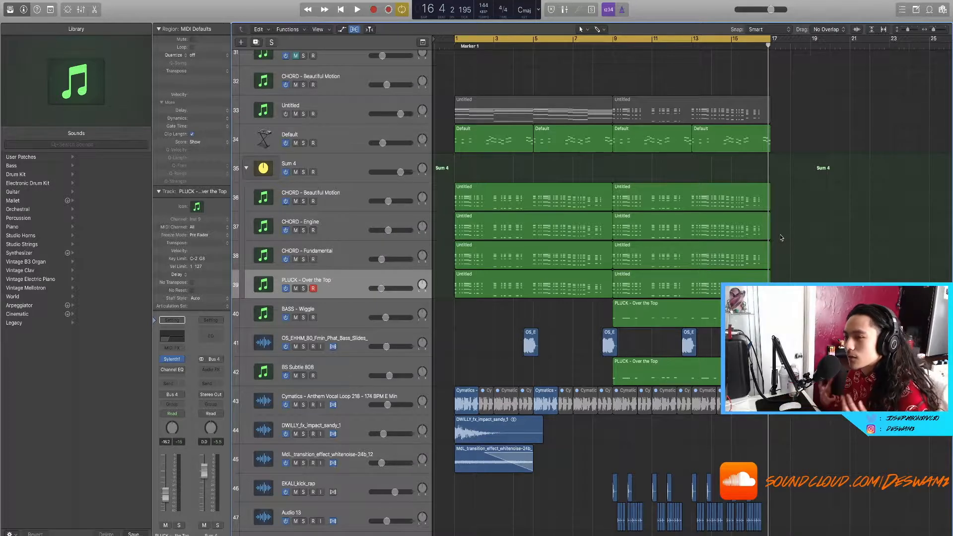
pyautogui.scroll(4, 778, 236)
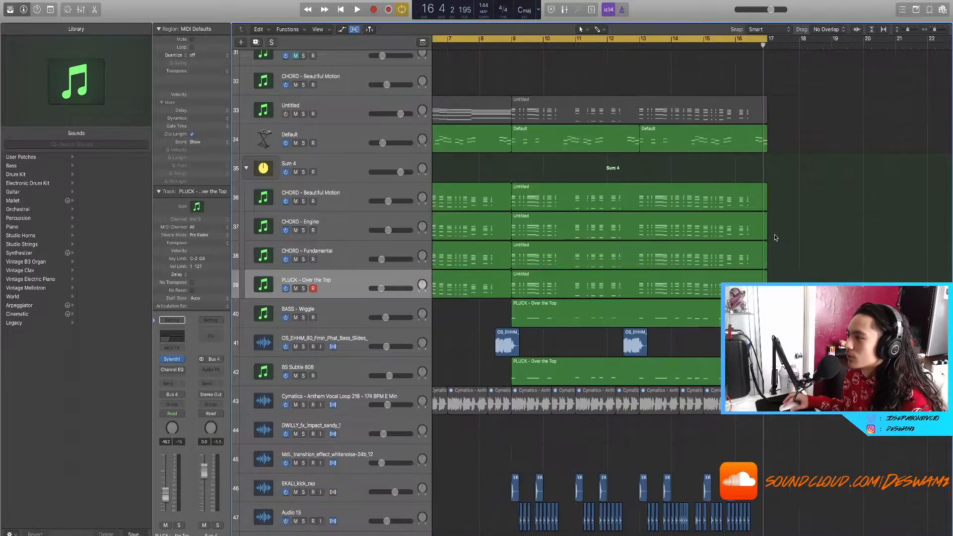
pyautogui.scroll(-5, 777, 237)
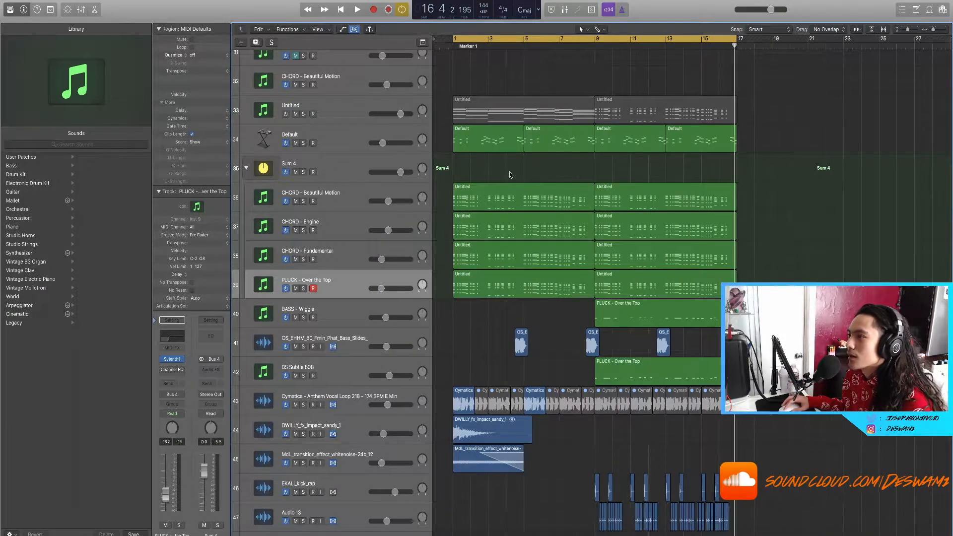
# Switch the Untitled track 33 back on and solo it
pyautogui.click(298, 110)
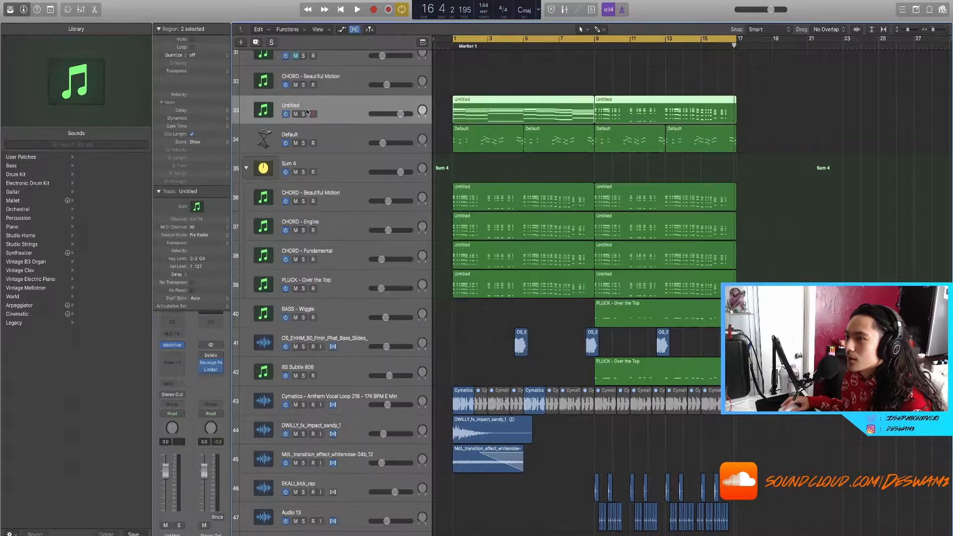
pyautogui.click(304, 114)
pyautogui.scroll(3, 549, 106)
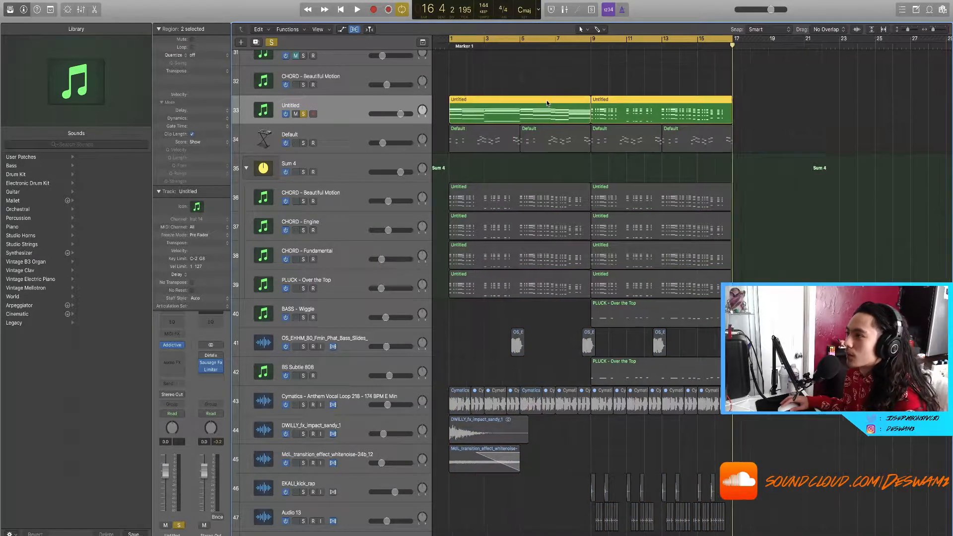
pyautogui.click(546, 89)
# Play the soloed Untitled track from bar 1 and briefly view its first region in the Piano Roll
pyautogui.hscroll(-1, 546, 89)
pyautogui.hscroll(-1, 545, 88)
pyautogui.press('space')
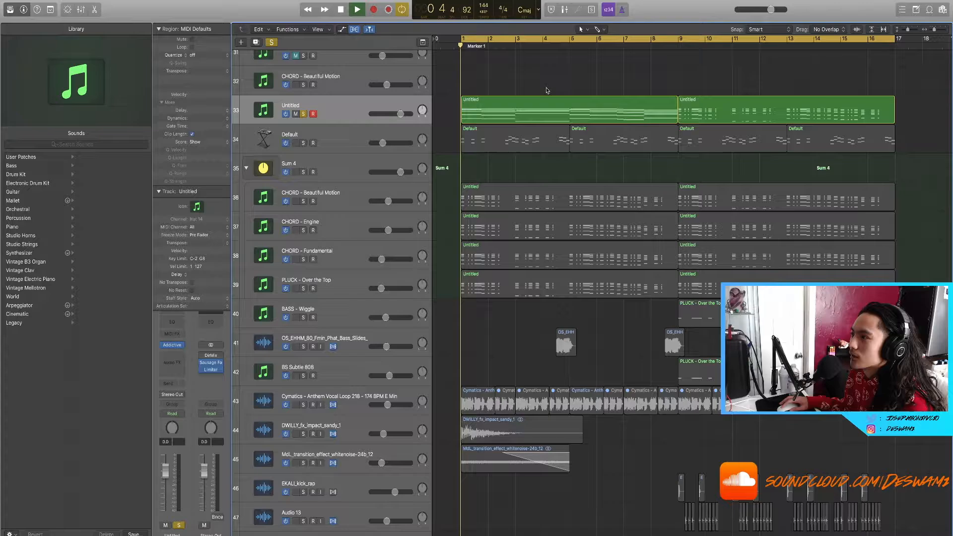
pyautogui.doubleClick(579, 109)
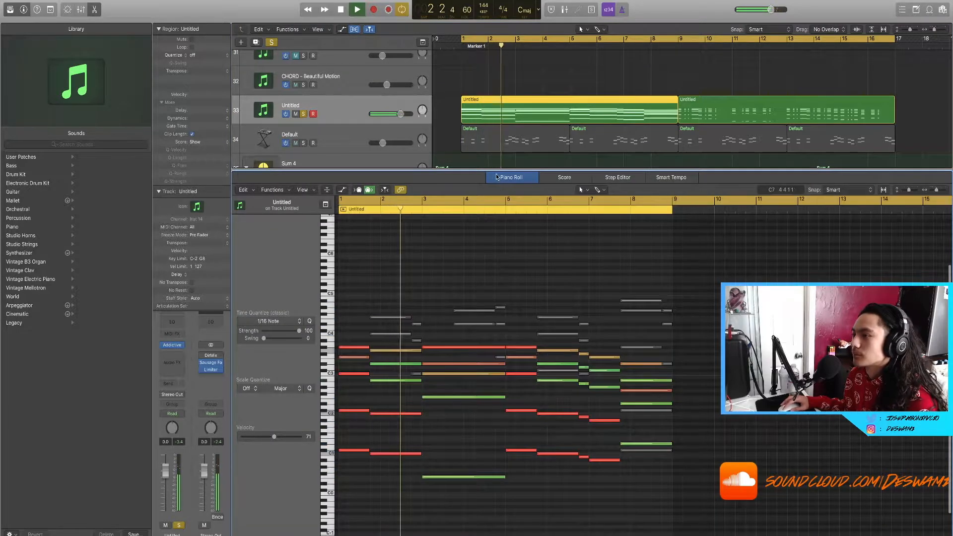
pyautogui.press('e')
pyautogui.scroll(-2, 495, 173)
pyautogui.scroll(2, 501, 172)
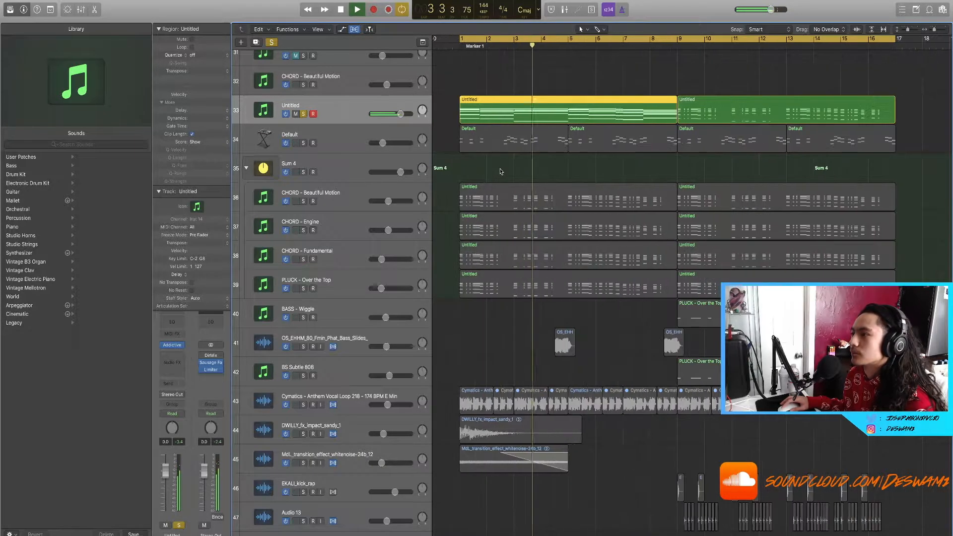
pyautogui.scroll(-1, 550, 174)
pyautogui.click(595, 174)
pyautogui.scroll(3, 596, 173)
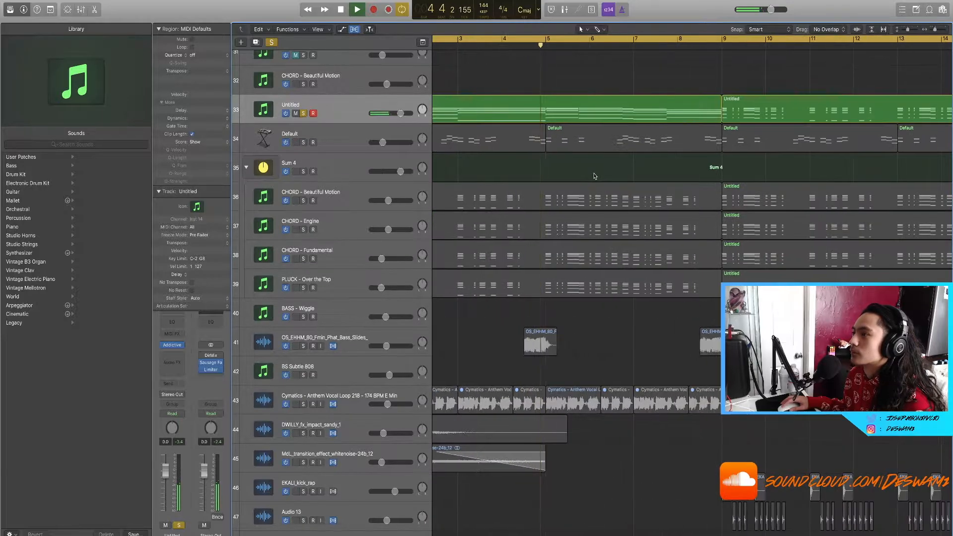
pyautogui.scroll(-1, 547, 175)
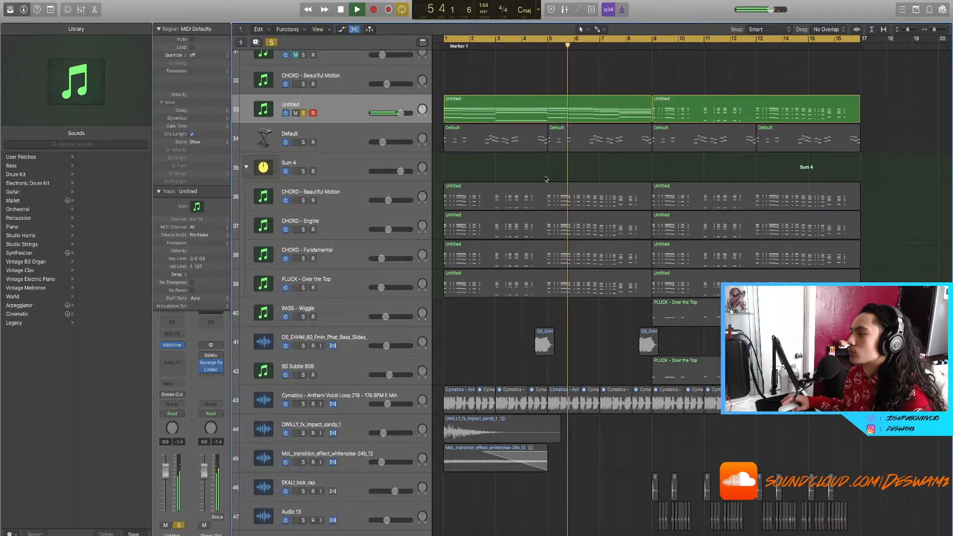
# Examine the chord notes of the first Untitled region in the Piano Roll during playback, then close the editor and stop
pyautogui.click(557, 117)
pyautogui.press('e')
pyautogui.scroll(2, 553, 273)
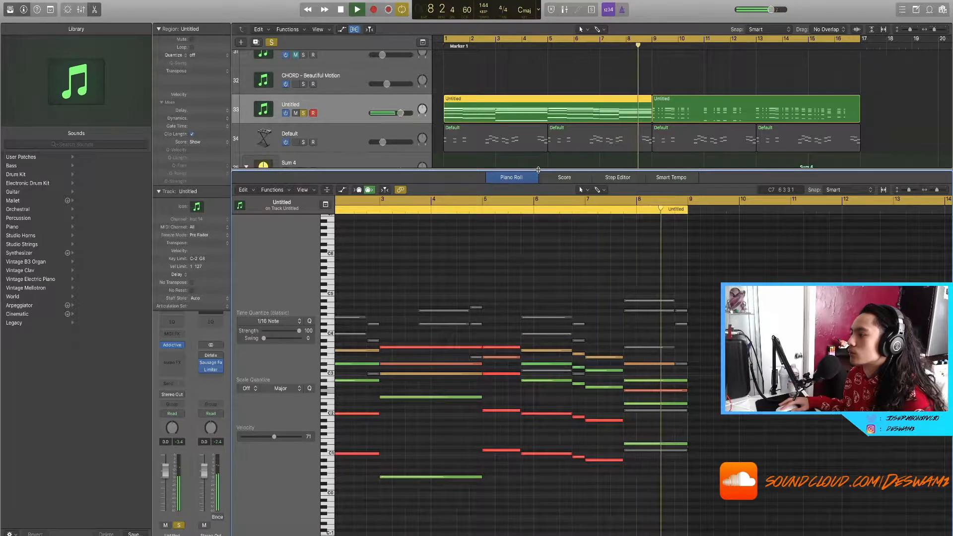
pyautogui.press('e')
pyautogui.press('space')
pyautogui.hscroll(-1, 536, 161)
pyautogui.click(536, 161)
pyautogui.press('super+Left')
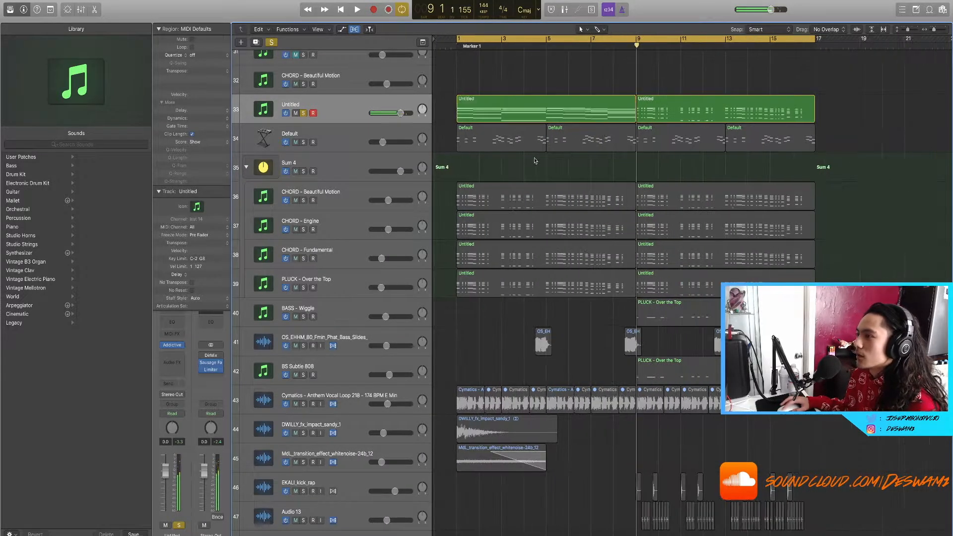
pyautogui.scroll(-6, 544, 190)
pyautogui.press('super+Left')
pyautogui.scroll(3, 543, 192)
pyautogui.scroll(-1, 540, 196)
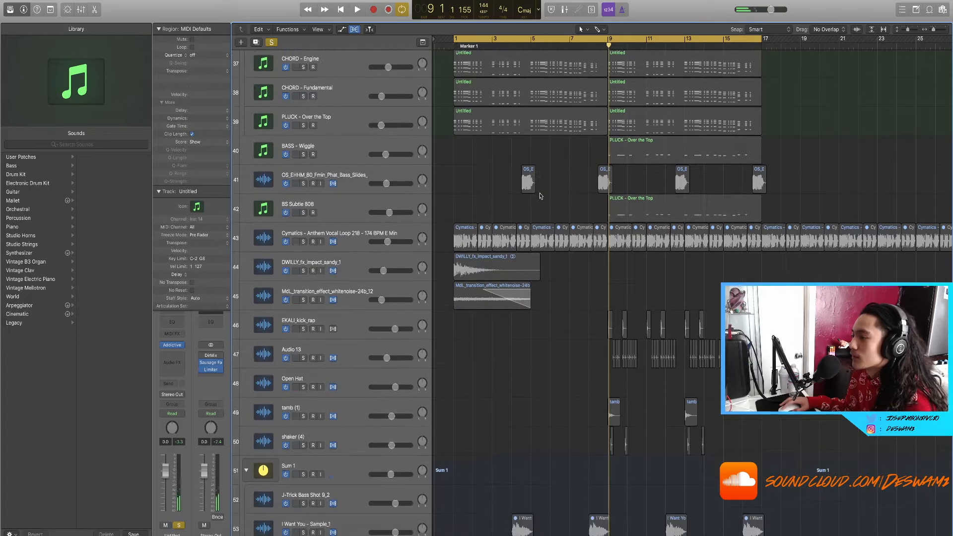
pyautogui.scroll(9, 541, 198)
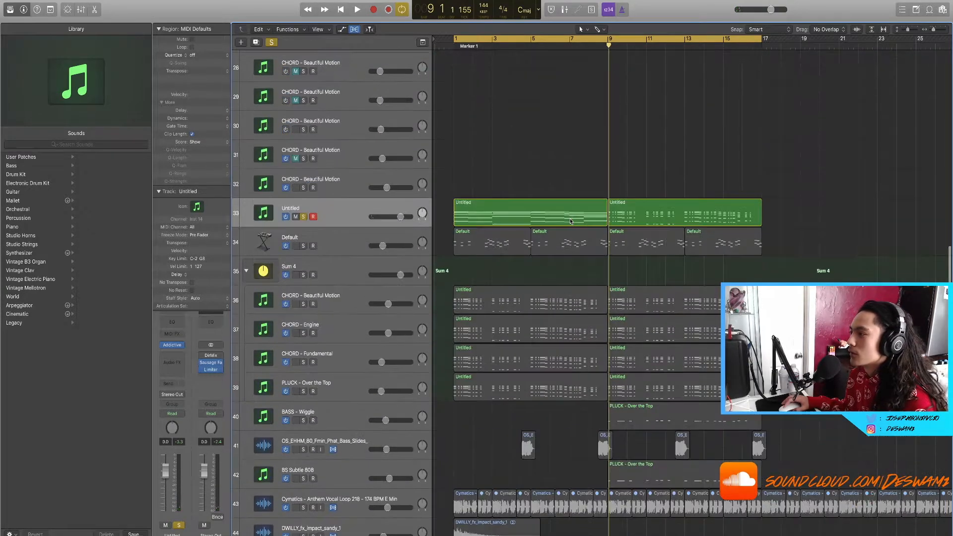
pyautogui.moveTo(702, 217); pyautogui.dragTo(550, 218)
# Select and solo the LL_clap_pyrex track inside the Sum 1 stack
pyautogui.scroll(-15, 542, 259)
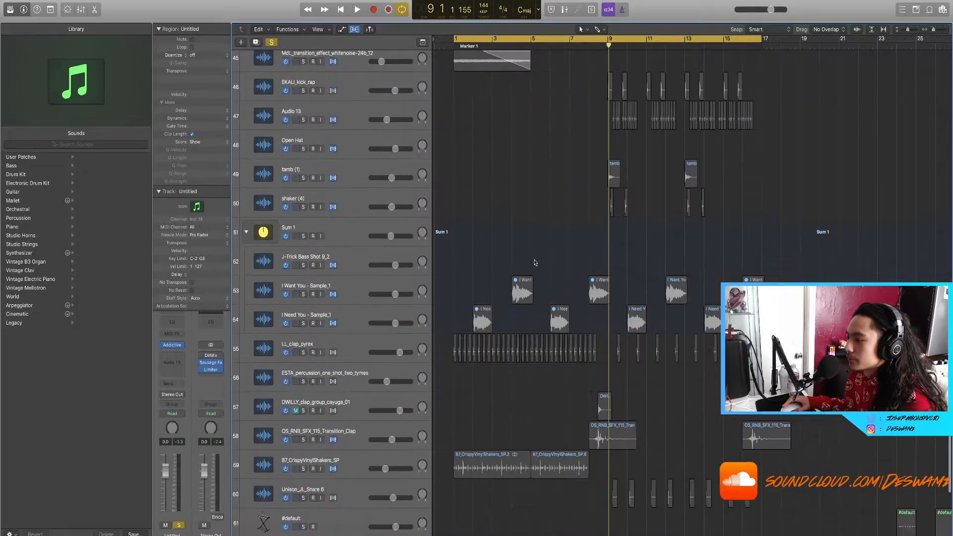
pyautogui.click(289, 347)
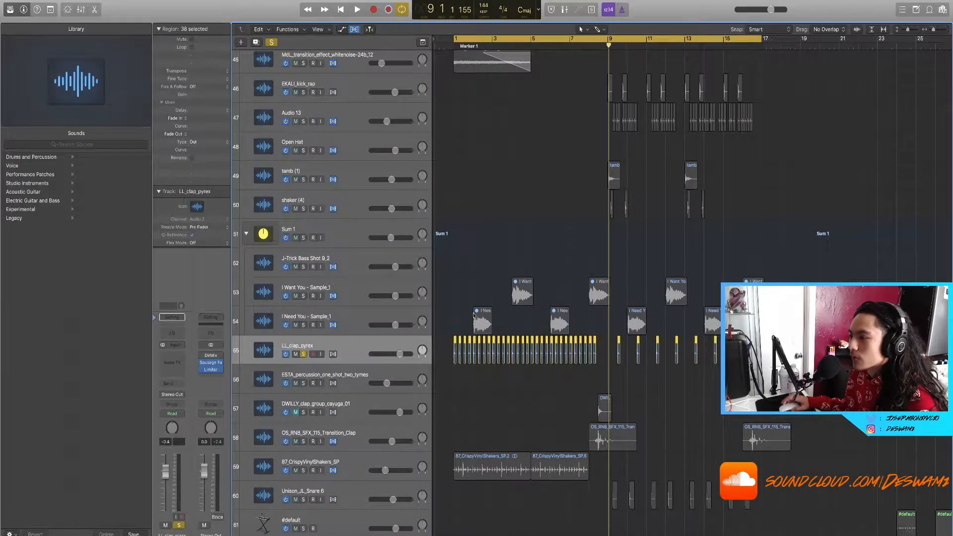
# Take the Untitled track 33 out of solo and briefly play the soloed LL_clap_pyrex track from bar 1
pyautogui.scroll(6, 474, 315)
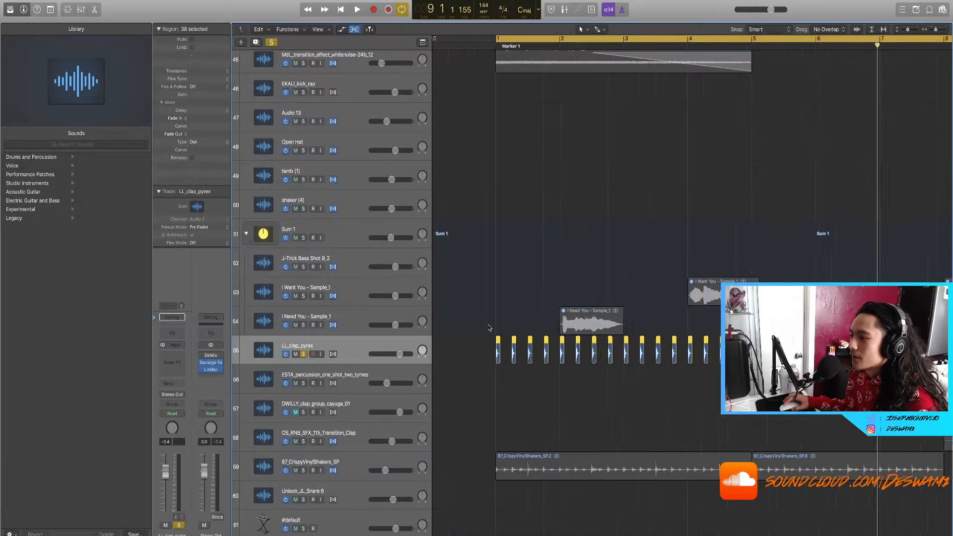
pyautogui.scroll(-2, 489, 328)
pyautogui.scroll(15, 497, 347)
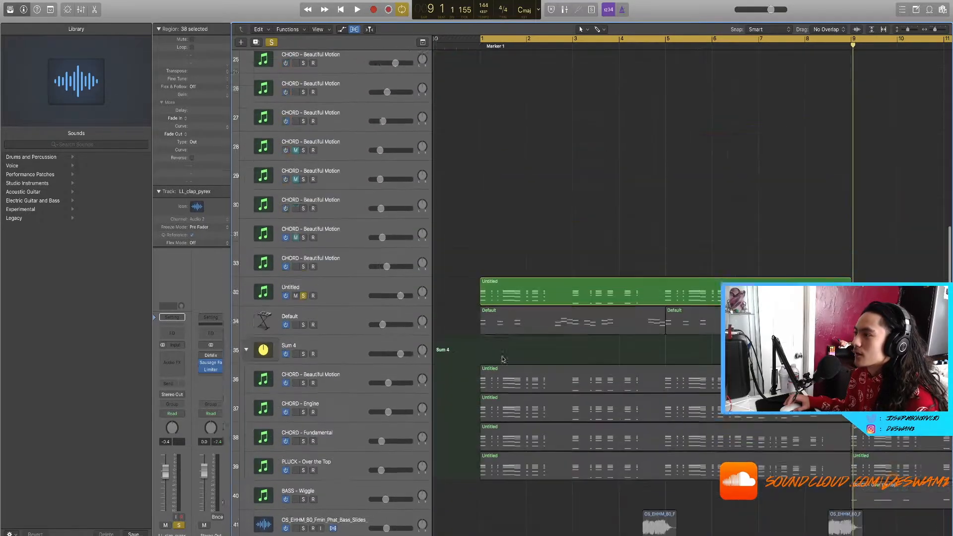
pyautogui.scroll(3, 502, 359)
pyautogui.scroll(-1, 397, 347)
pyautogui.click(303, 343)
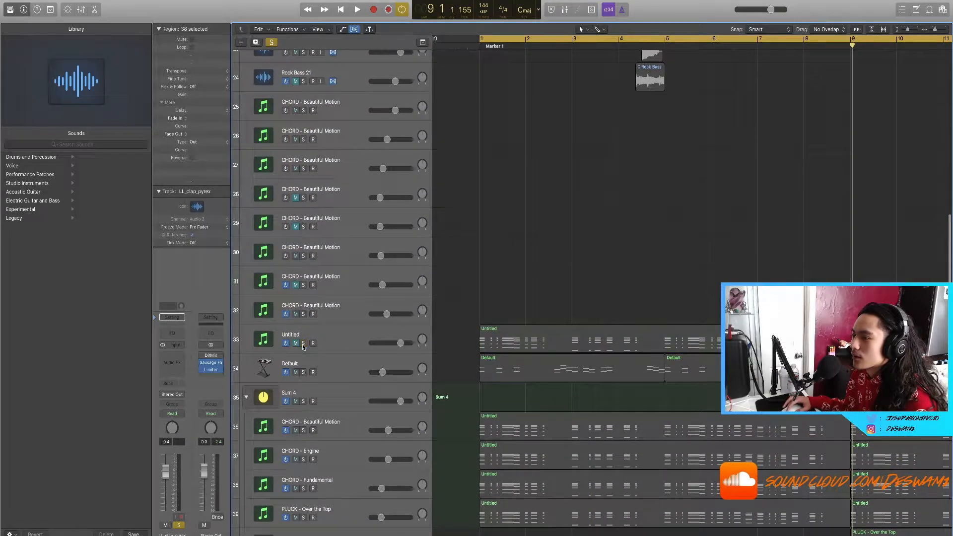
pyautogui.press('space')
pyautogui.press('space')
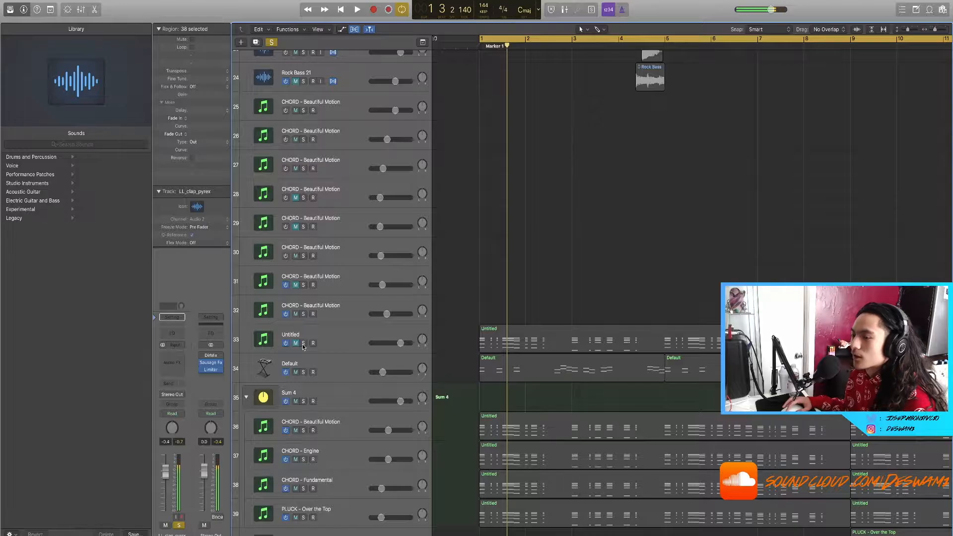
# Solo the Untitled track 33 again and inspect its first region in the Piano Roll
pyautogui.click(303, 343)
pyautogui.doubleClick(489, 335)
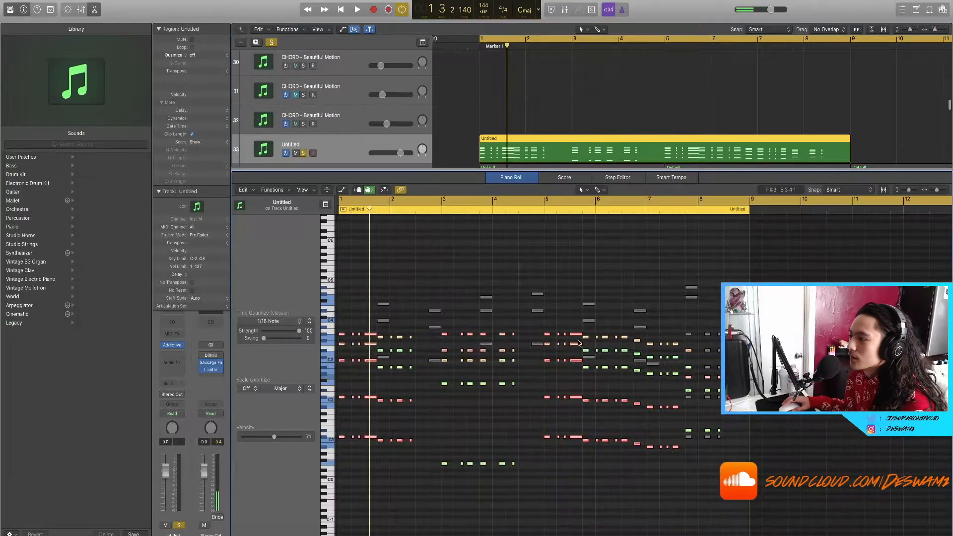
pyautogui.scroll(-3, 423, 348)
pyautogui.hscroll(-5, 397, 318)
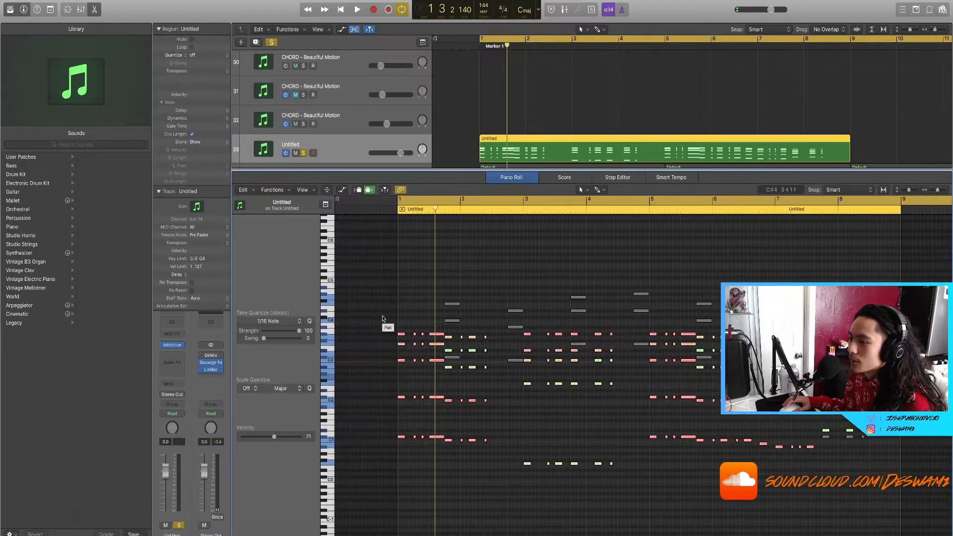
pyautogui.scroll(5, 433, 305)
pyautogui.scroll(-5, 429, 309)
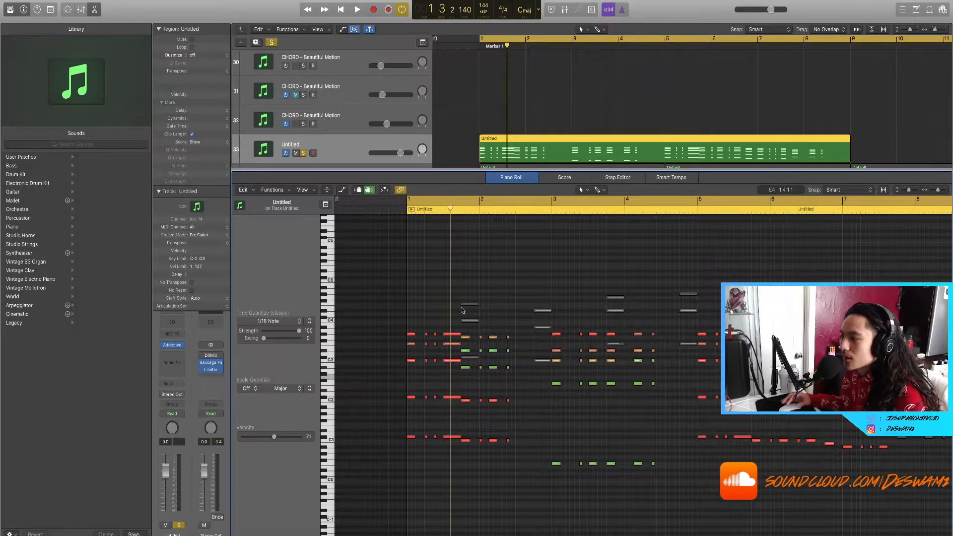
# Play the soloed Untitled chords with the clap from bar 1, following the notes in the Piano Roll, then stop and close the editor
pyautogui.press('space')
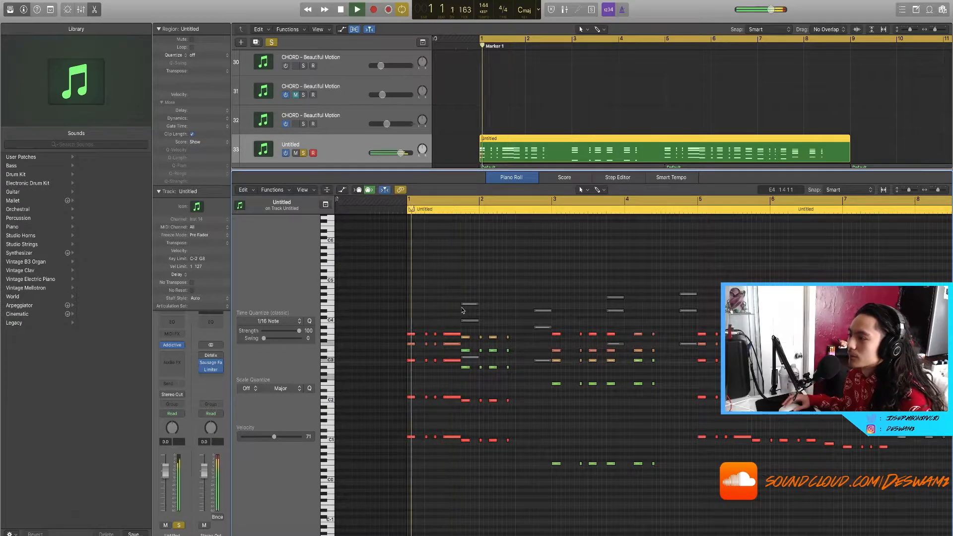
pyautogui.scroll(-1, 468, 313)
pyautogui.scroll(2, 469, 313)
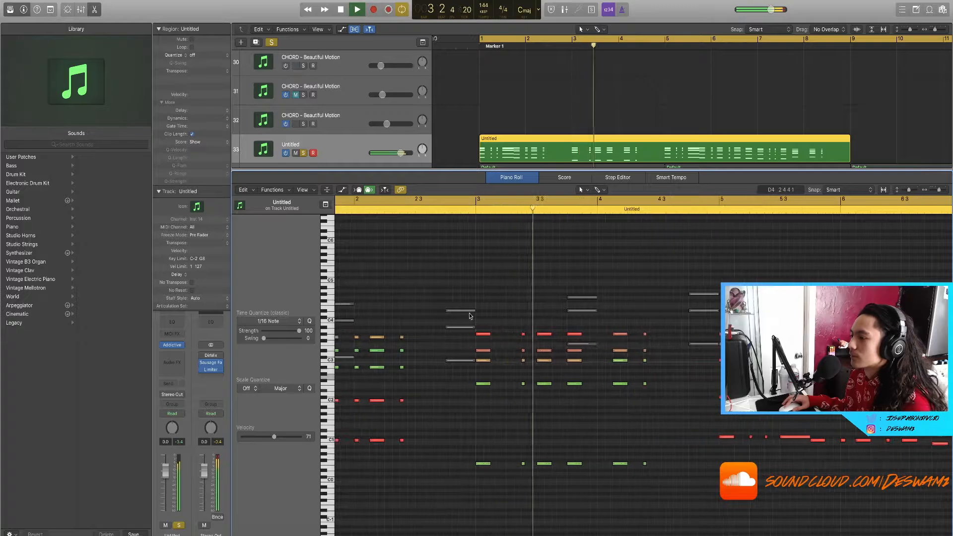
pyautogui.scroll(1, 470, 315)
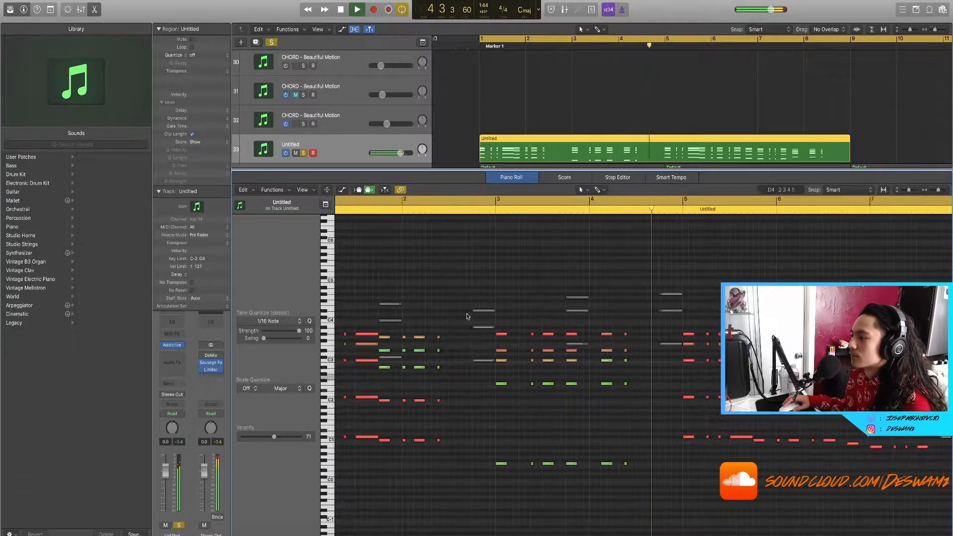
pyautogui.scroll(-1, 469, 317)
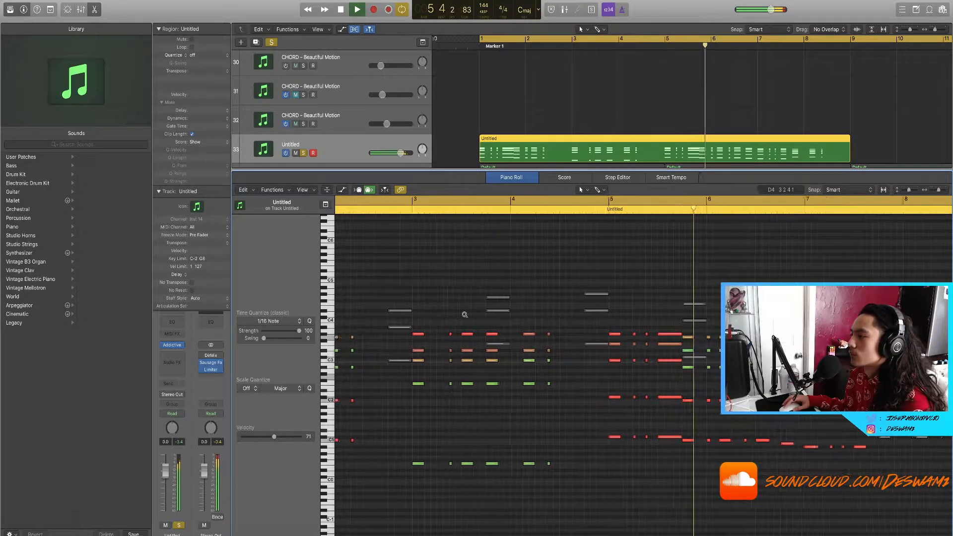
pyautogui.scroll(-1, 465, 317)
pyautogui.scroll(-2, 465, 316)
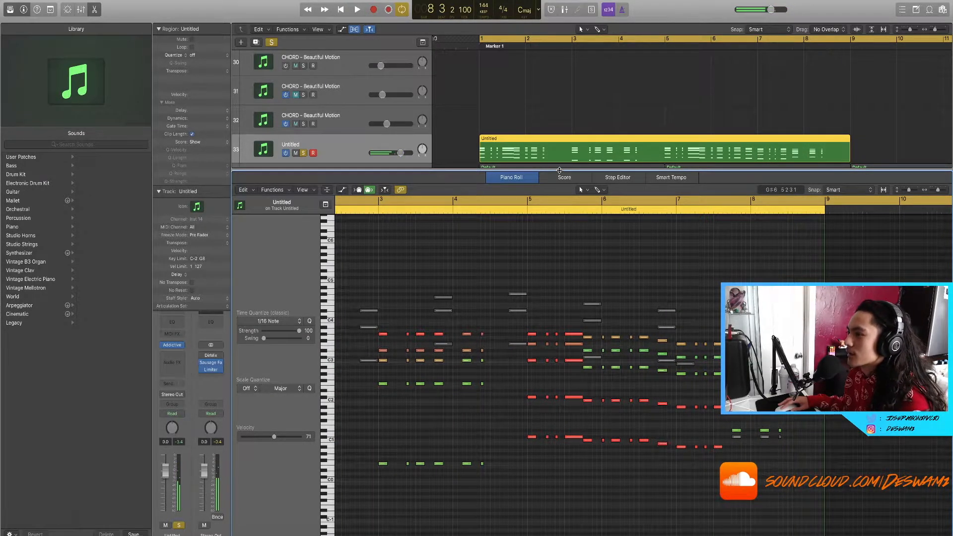
pyautogui.press('e')
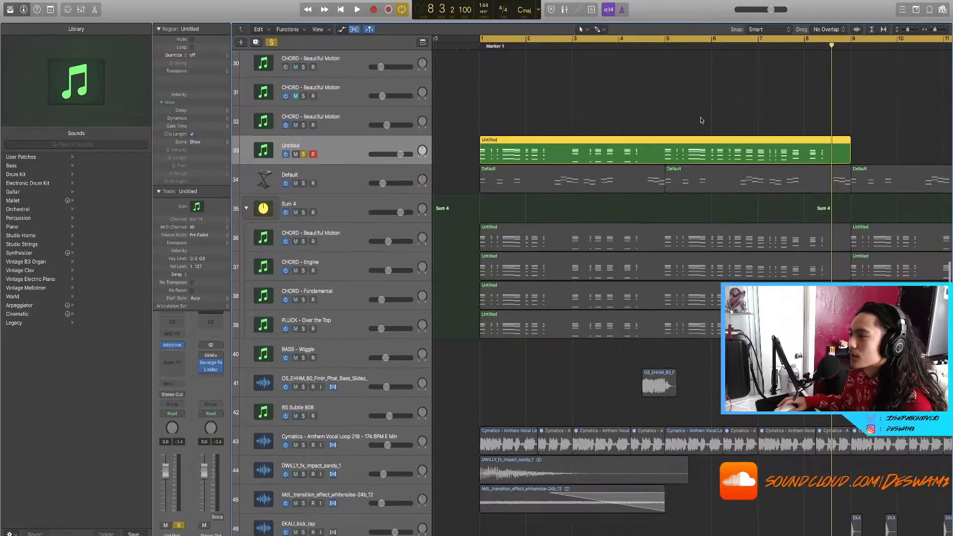
# Take the Untitled track out of solo and clear all remaining solos in the project
pyautogui.scroll(-4, 697, 120)
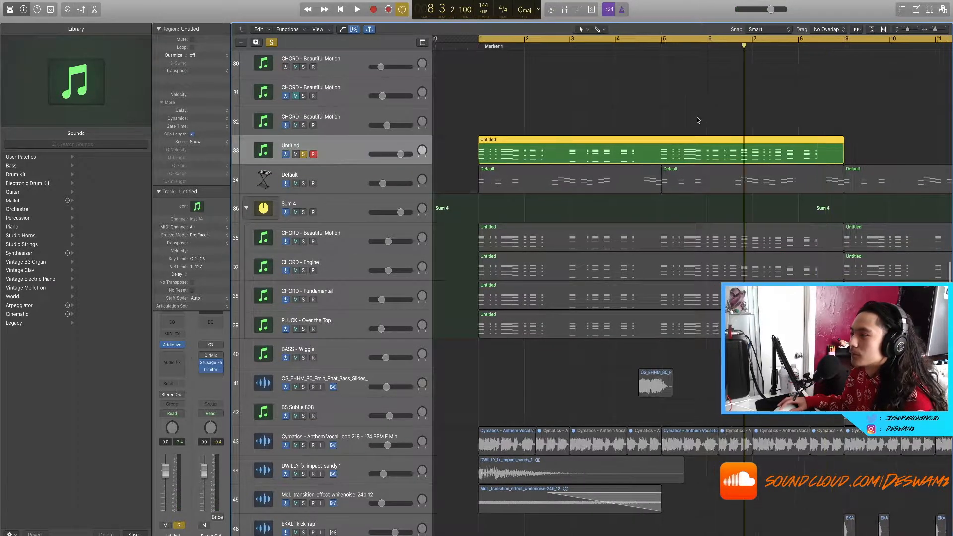
pyautogui.click(303, 154)
pyautogui.scroll(-4, 497, 156)
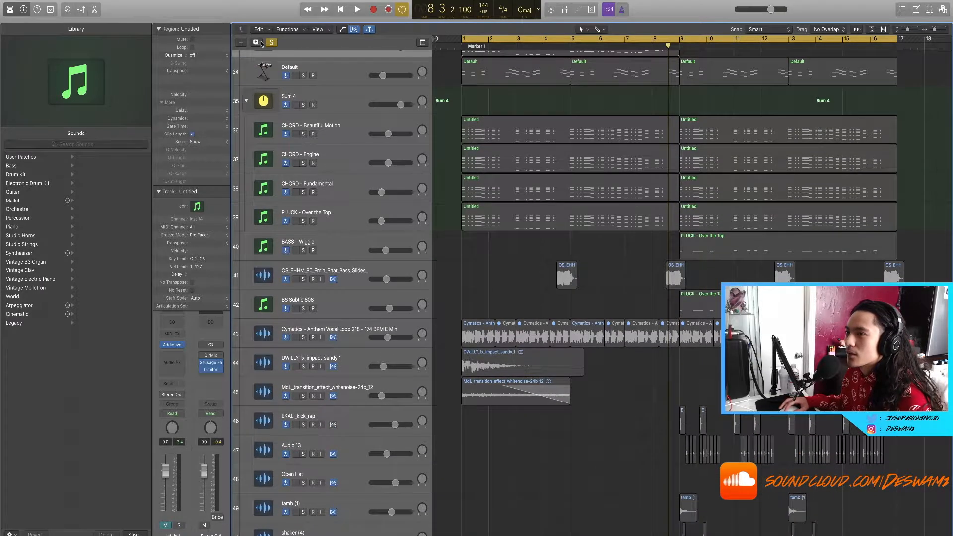
pyautogui.click(270, 43)
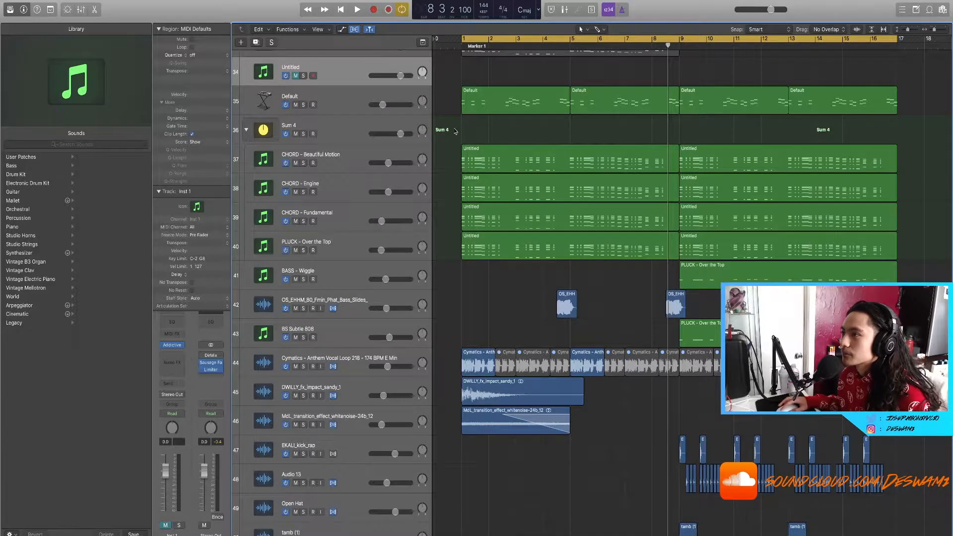
# Select and solo the CHORD - Beautiful Motion track inside the Sum 4 stack, leaving its regions deselected
pyautogui.scroll(1, 456, 131)
pyautogui.click(338, 191)
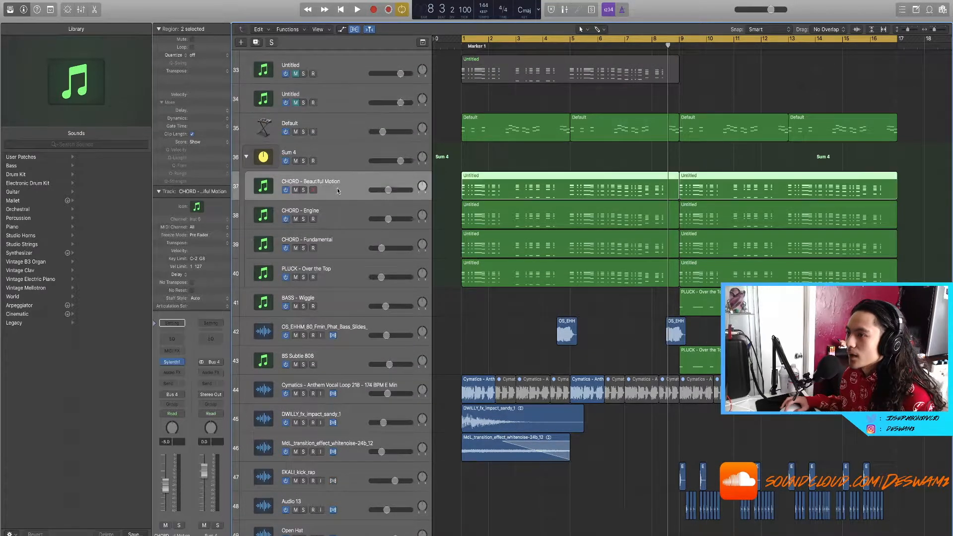
pyautogui.scroll(-3, 540, 149)
pyautogui.scroll(2, 540, 159)
pyautogui.scroll(3, 541, 165)
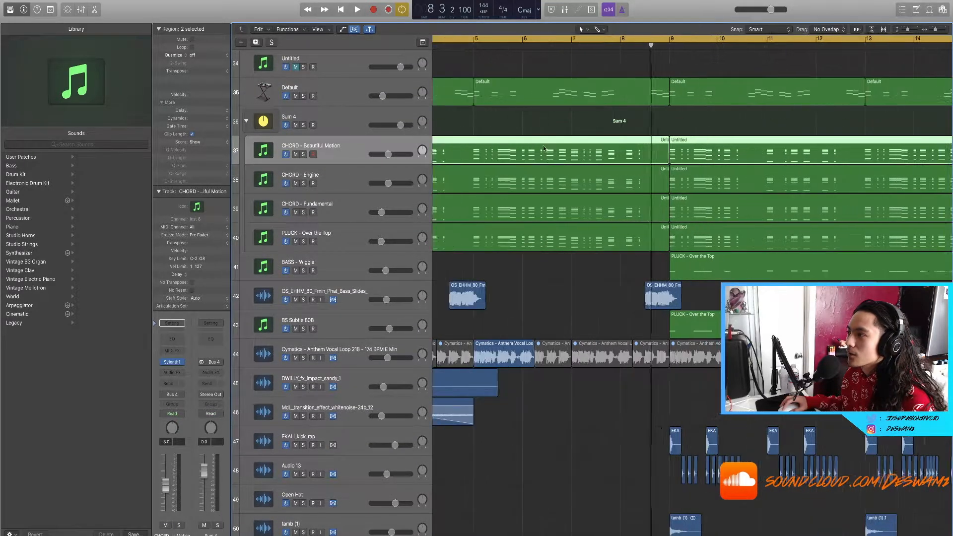
pyautogui.scroll(-3, 532, 124)
pyautogui.click(530, 117)
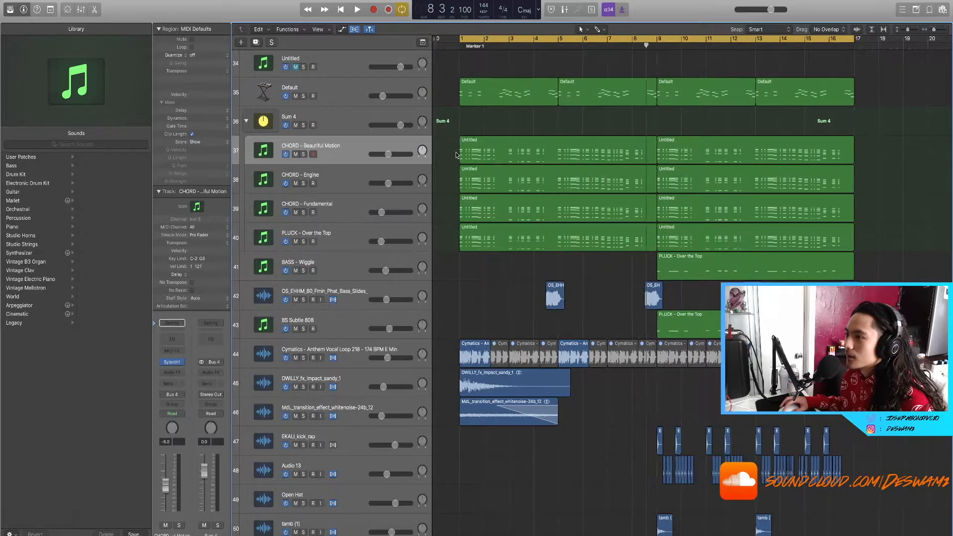
pyautogui.click(303, 154)
pyautogui.click(307, 147)
pyautogui.scroll(3, 519, 125)
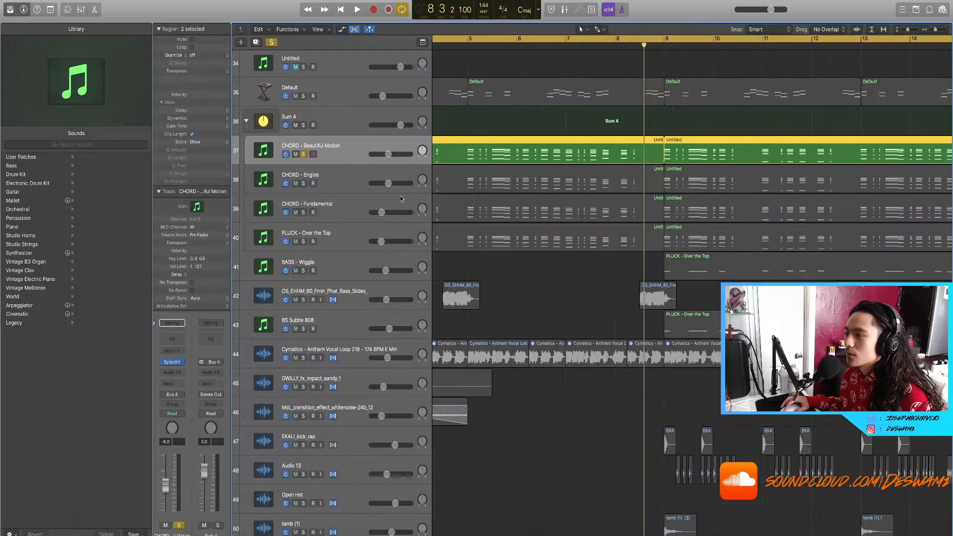
pyautogui.hscroll(1, 482, 169)
pyautogui.hscroll(-5, 458, 193)
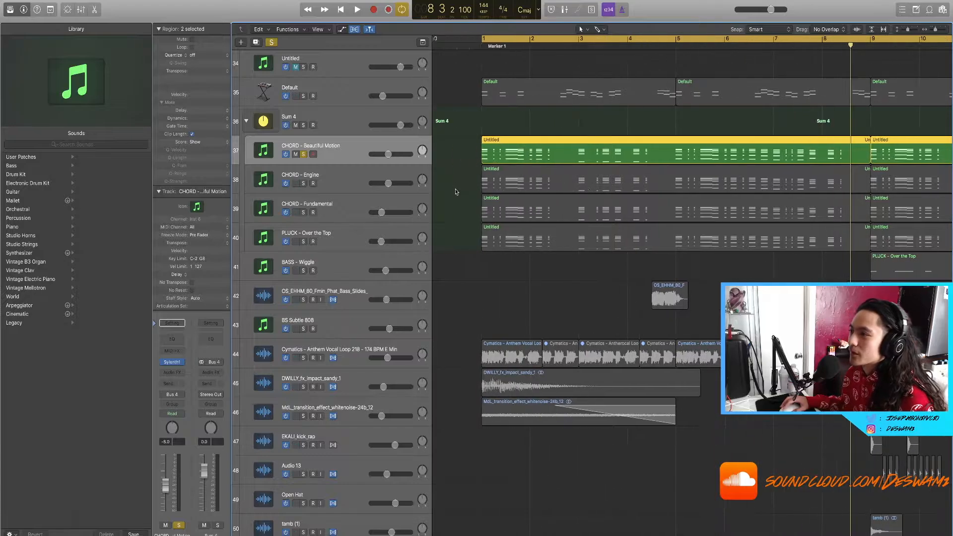
pyautogui.click(478, 130)
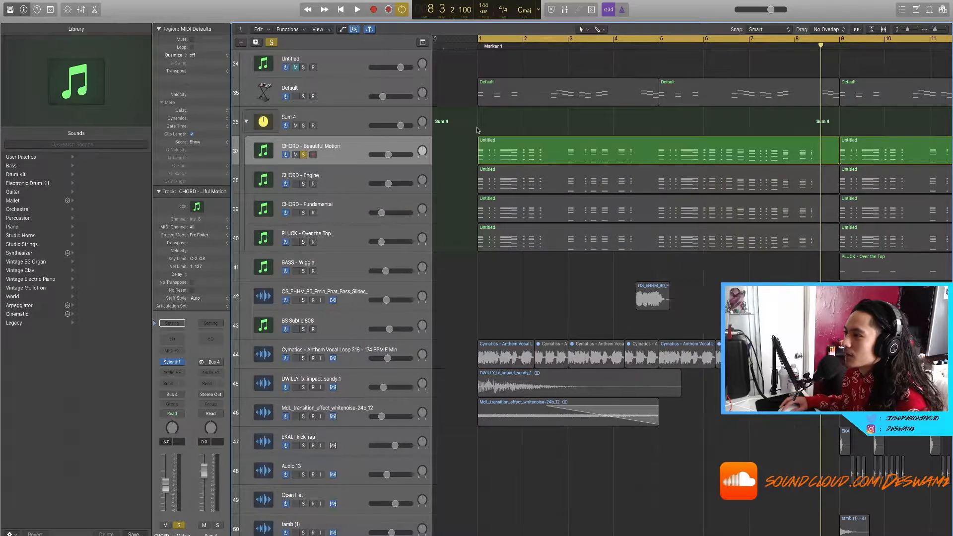
# Play the soloed CHORD - Beautiful Motion track from bar 1 in short passages, then stop
pyautogui.press('space')
pyautogui.press('space')
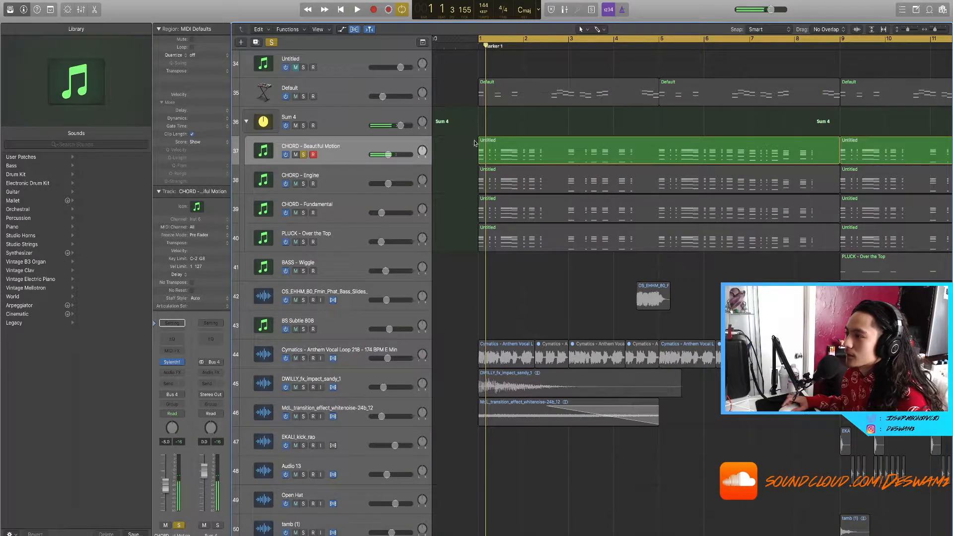
pyautogui.scroll(-2, 475, 143)
pyautogui.hscroll(2, 474, 143)
pyautogui.press('space')
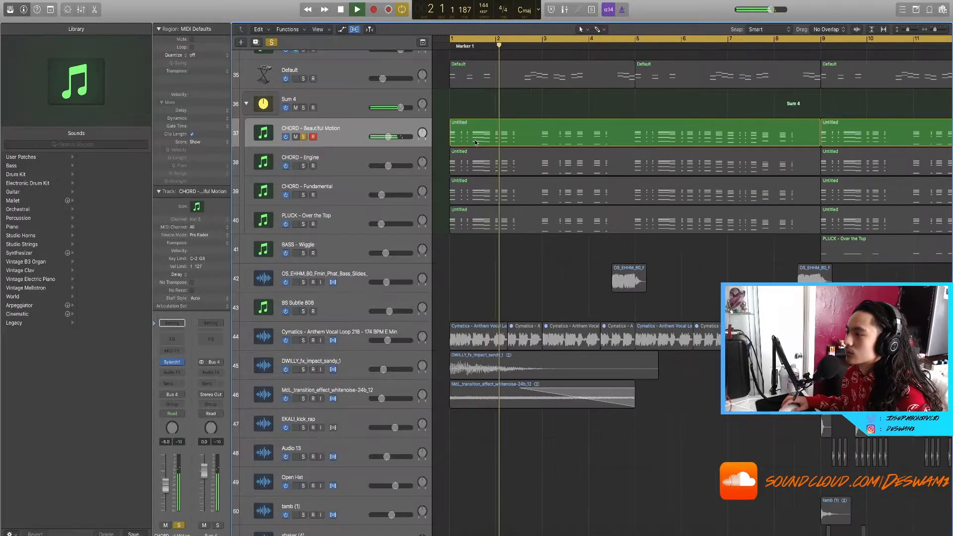
pyautogui.hscroll(3, 475, 143)
pyautogui.press('space')
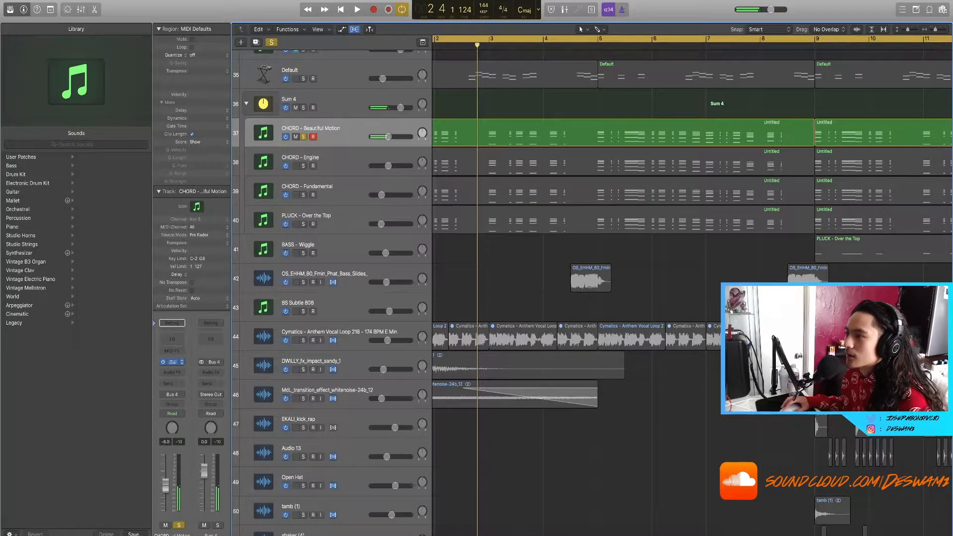
# View the Sylenth1 instrument of CHORD - Beautiful Motion during playback, moving its window clear, then close it
pyautogui.click(171, 362)
pyautogui.moveTo(227, 19); pyautogui.dragTo(373, 132)
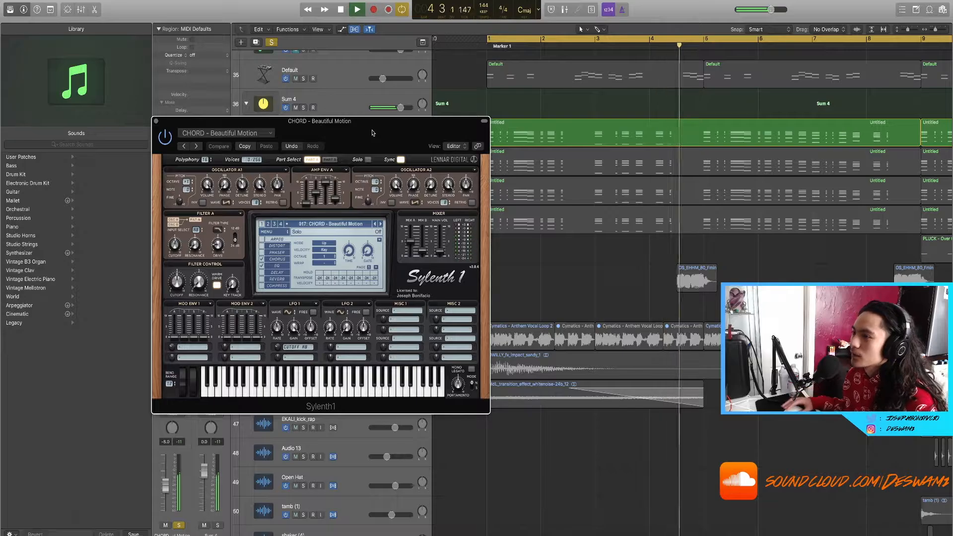
pyautogui.click(156, 122)
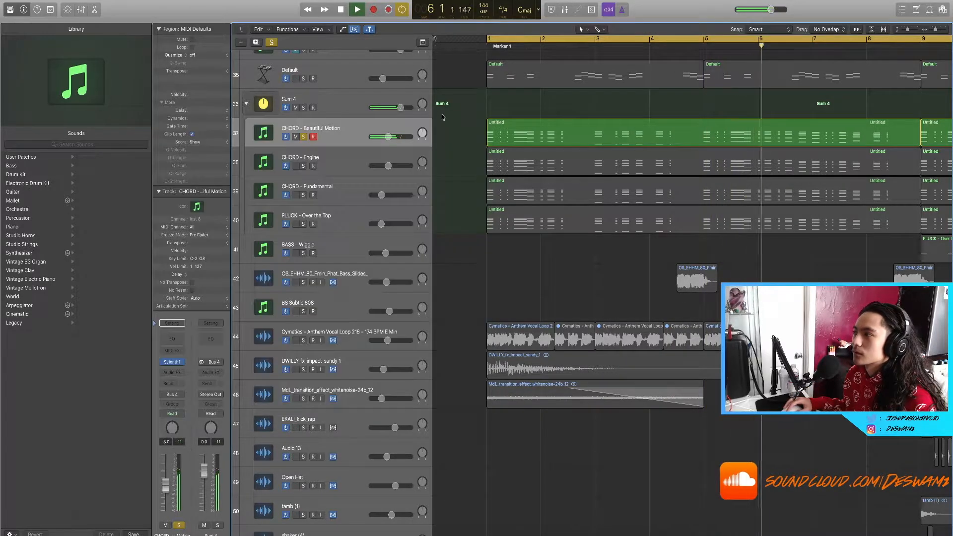
# Select and solo the CHORD - Engine track in place of CHORD - Beautiful Motion
pyautogui.click(304, 166)
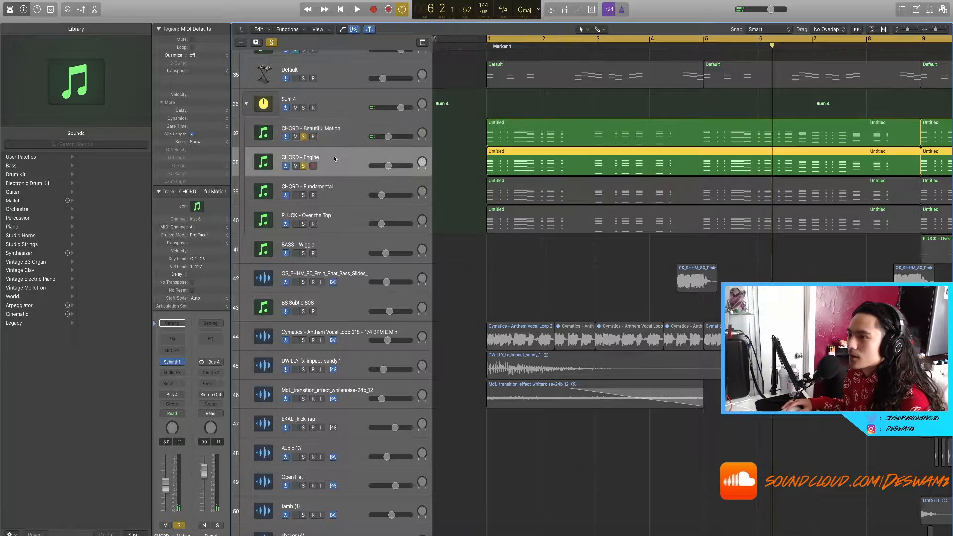
pyautogui.click(379, 159)
pyautogui.click(303, 137)
# Play the soloed CHORD - Engine track from bar 1 and inspect its Channel EQ curve, then close the EQ window
pyautogui.press('space')
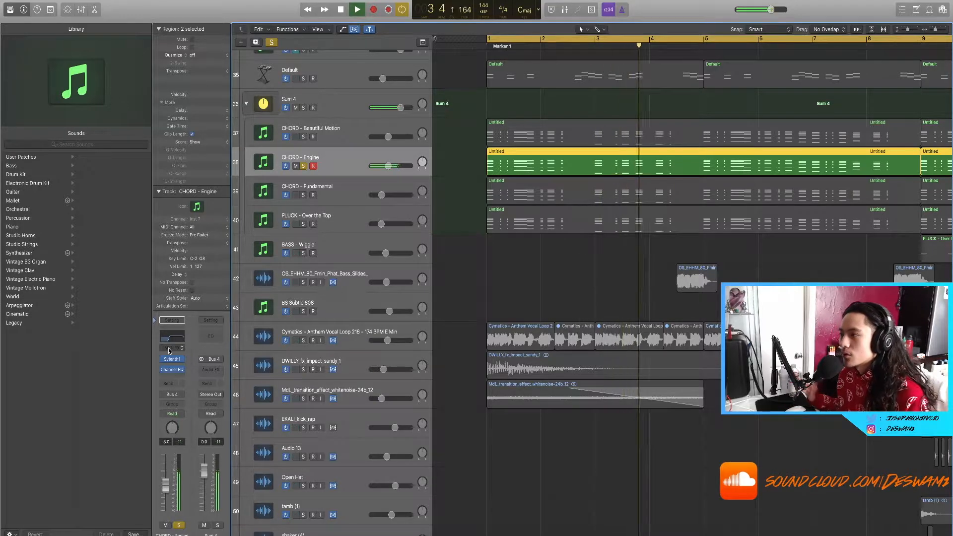
pyautogui.press('space')
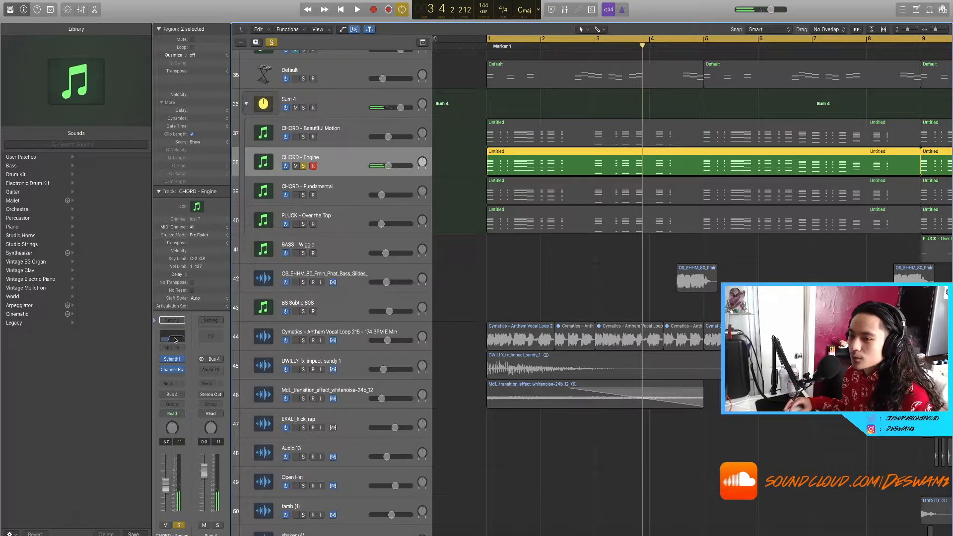
pyautogui.click(173, 340)
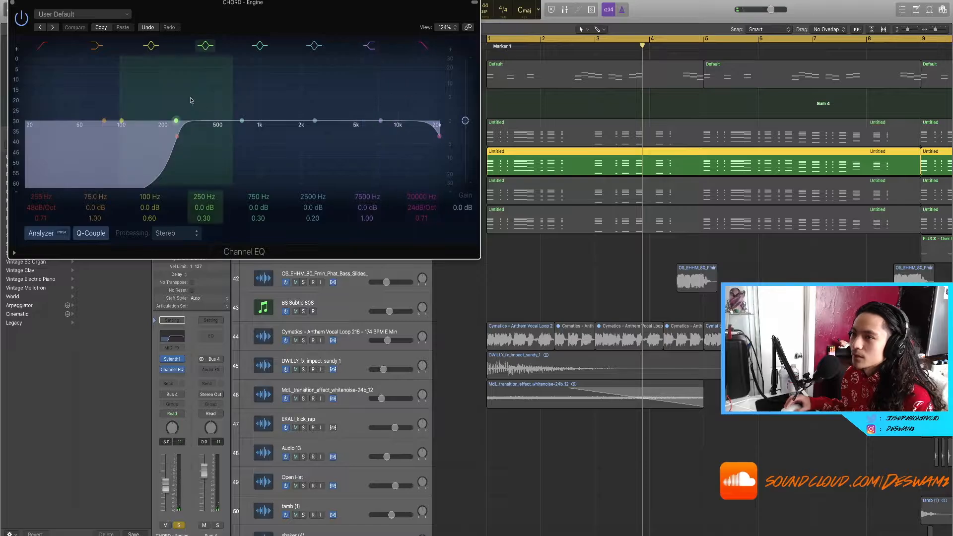
pyautogui.click(14, 2)
# Play CHORD - Beautiful Motion and CHORD - Engine soloed together from bar 1, then take both out of solo
pyautogui.click(301, 137)
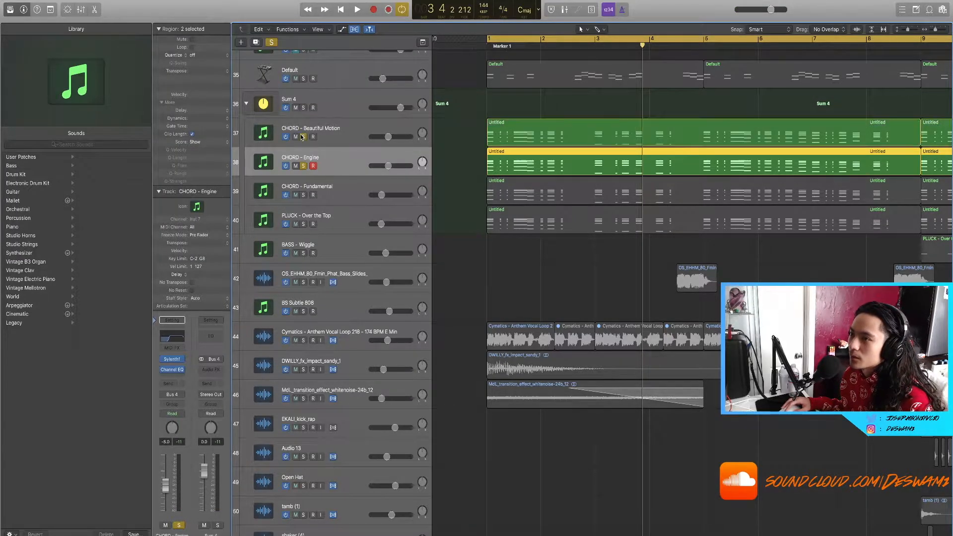
pyautogui.press('space')
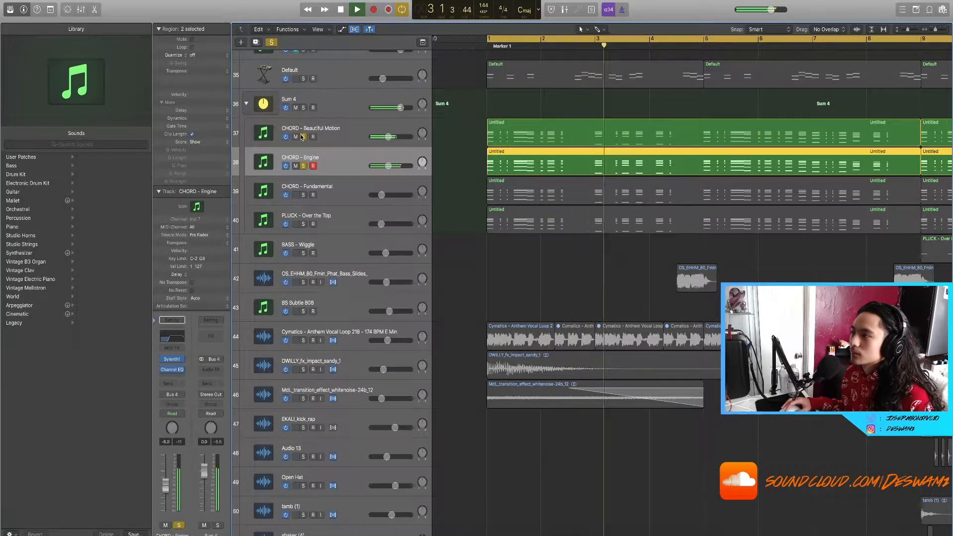
pyautogui.press('space')
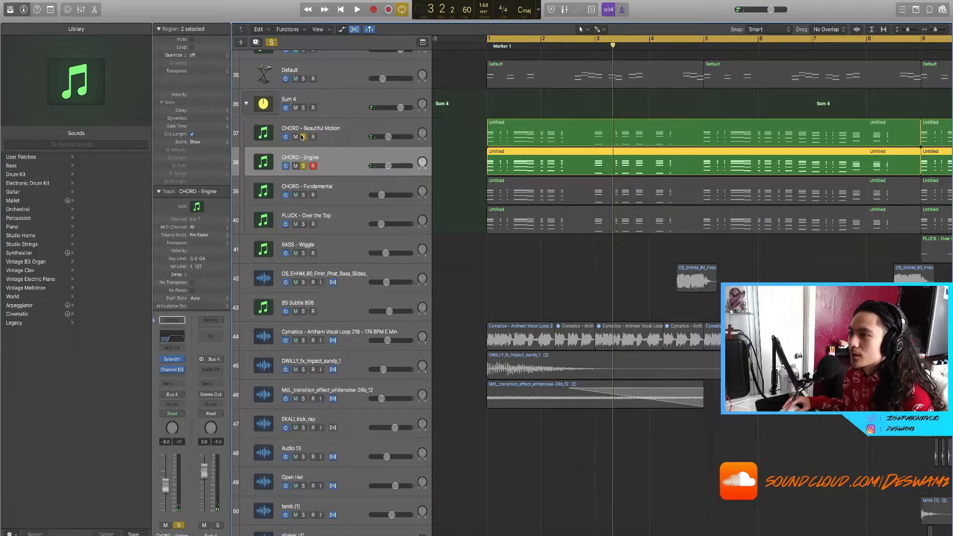
pyautogui.click(303, 136)
pyautogui.click(304, 166)
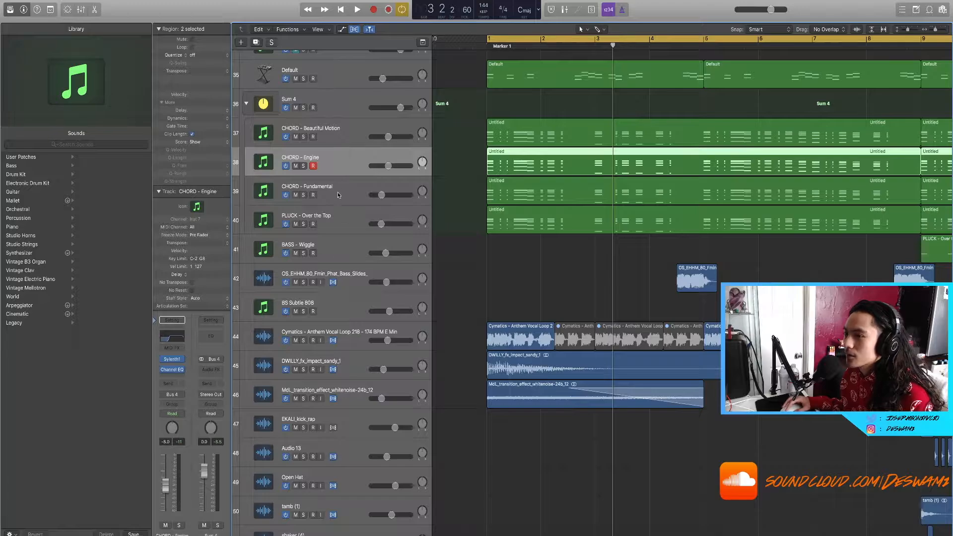
# Select and solo the CHORD - Fundamental track, play it from bar 1, view its Sylenth1 instrument and close the plug-in window
pyautogui.scroll(-2, 338, 195)
pyautogui.click(302, 163)
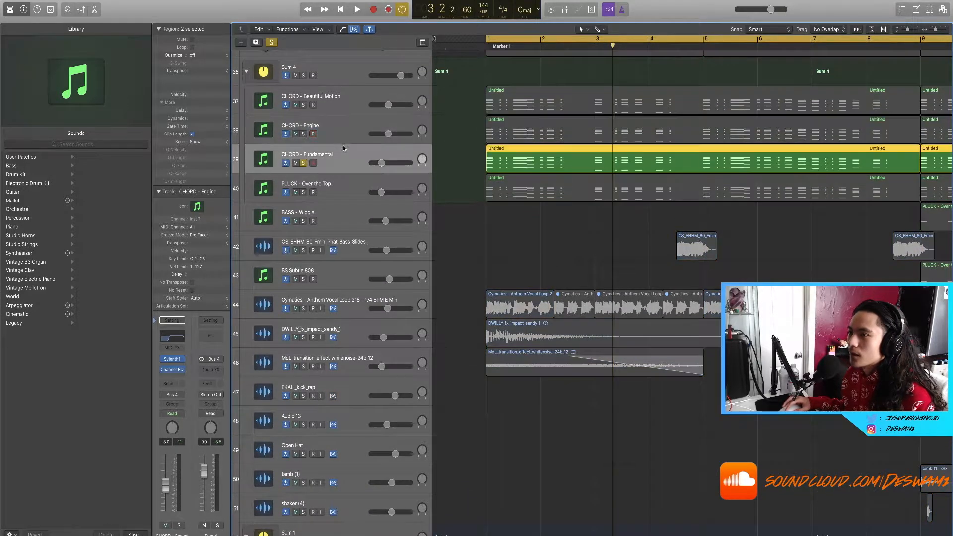
pyautogui.click(344, 190)
pyautogui.click(346, 163)
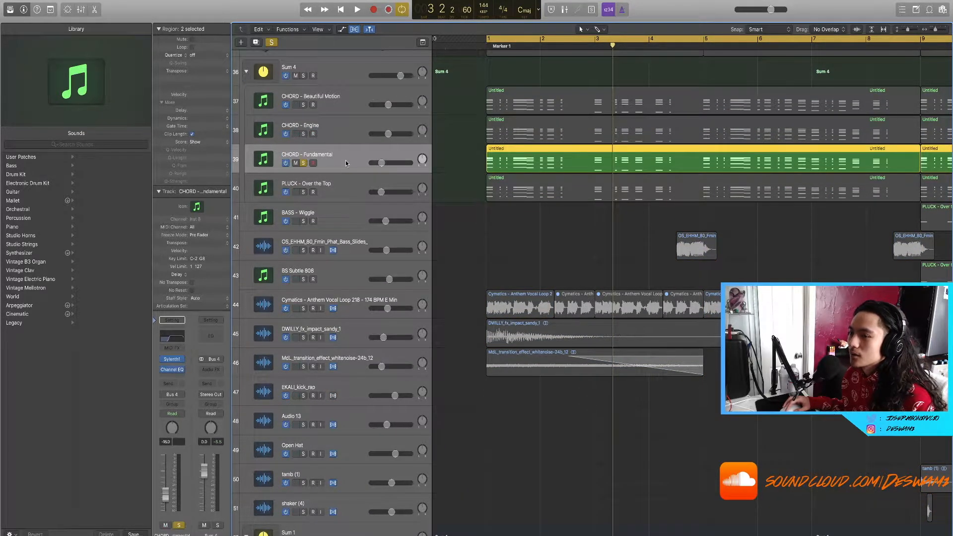
pyautogui.press('space')
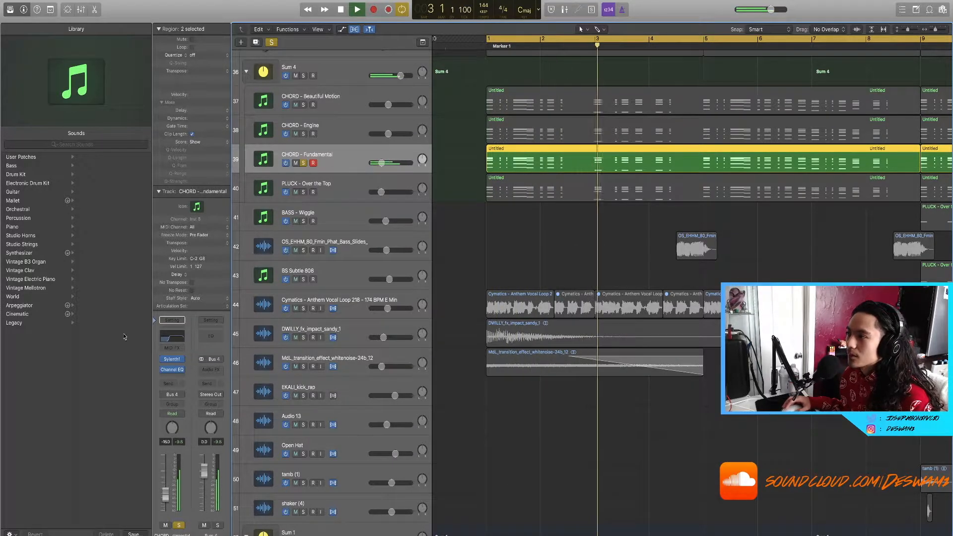
pyautogui.click(170, 359)
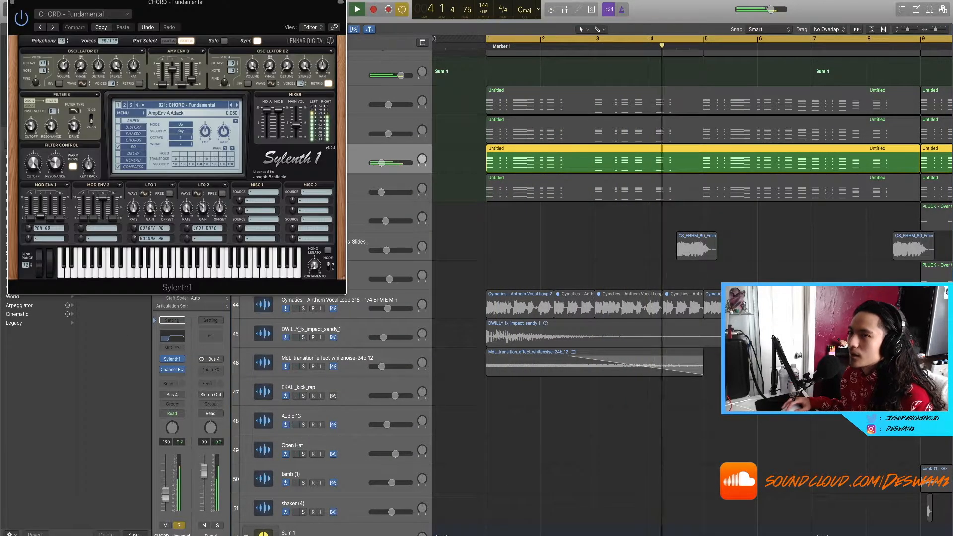
pyautogui.click(11, 2)
# Add PLUCK - Over the Top, CHORD - Engine and CHORD - Beautiful Motion to the soloed playback, stop it and clear all solos
pyautogui.click(307, 184)
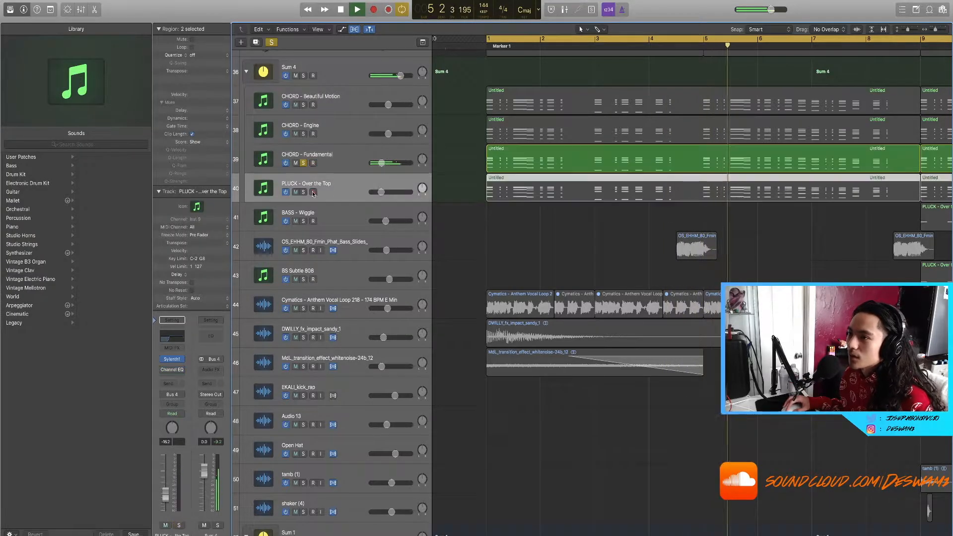
pyautogui.click(303, 193)
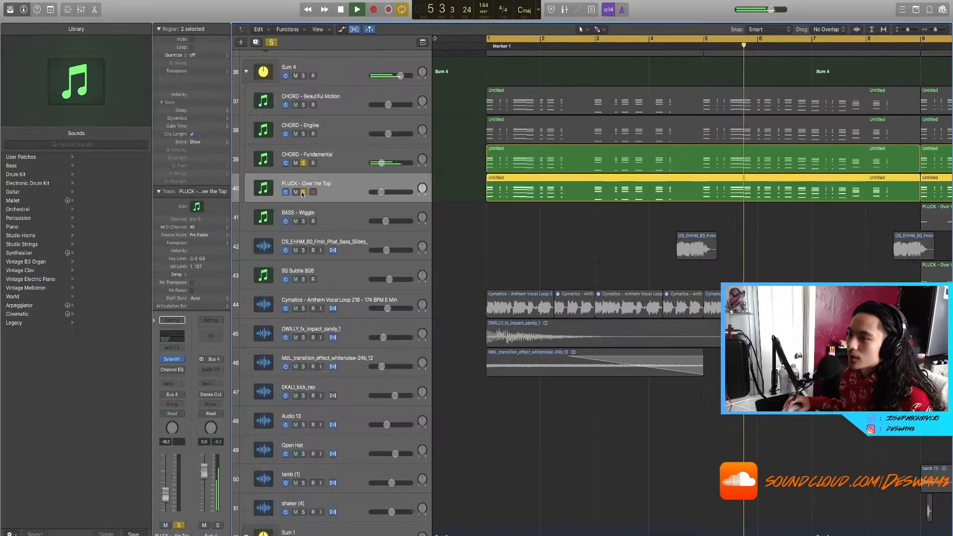
pyautogui.click(303, 134)
pyautogui.click(303, 104)
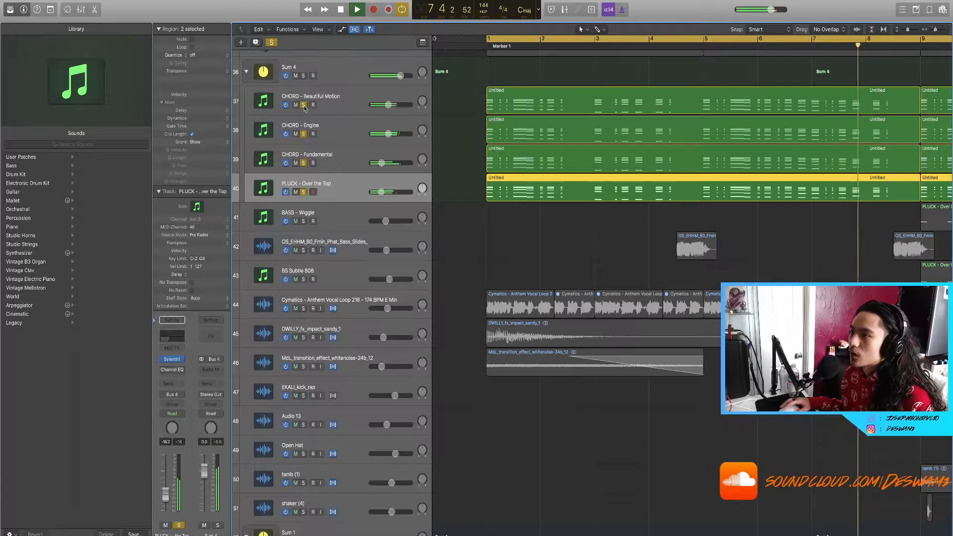
pyautogui.scroll(2, 438, 183)
pyautogui.scroll(-6, 438, 183)
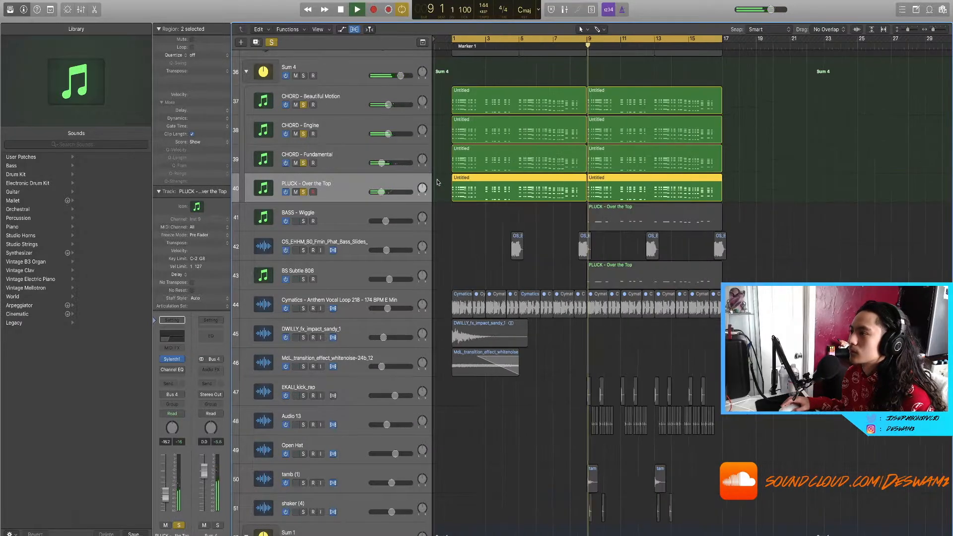
pyautogui.scroll(2, 437, 183)
pyautogui.scroll(-4, 437, 183)
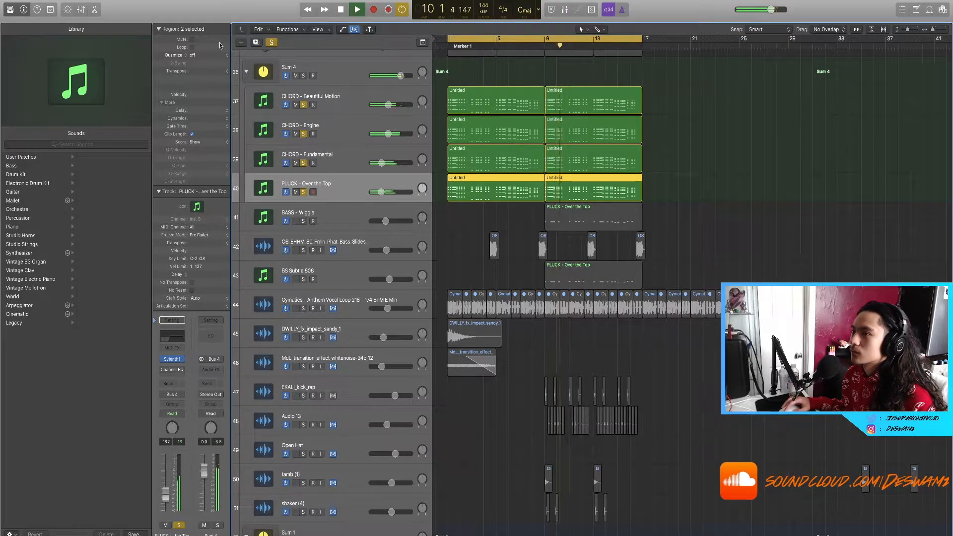
pyautogui.press('space')
pyautogui.click(272, 43)
# Look over the chord, pluck, bass and percussion regions between bars 1 and 17, with no region selected
pyautogui.scroll(4, 668, 168)
pyautogui.scroll(-1, 668, 167)
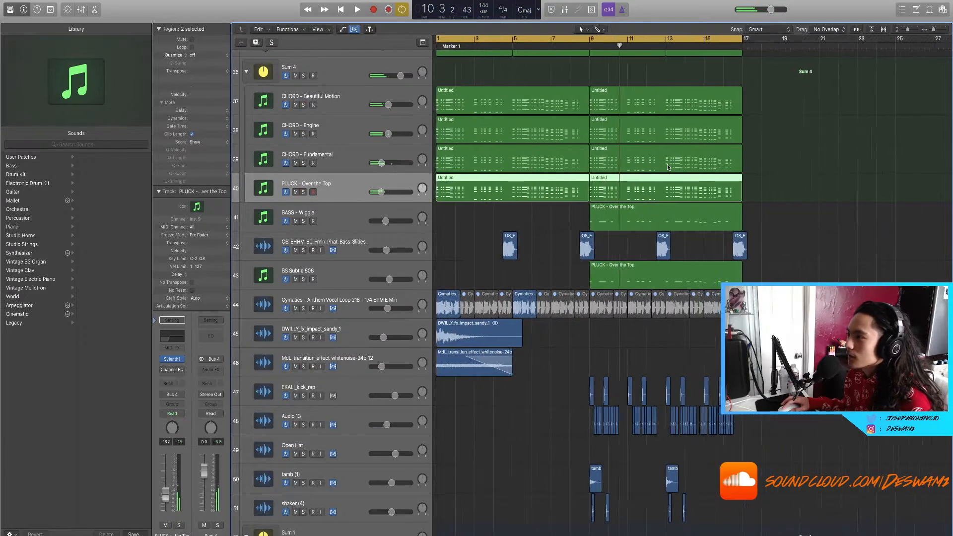
pyautogui.hscroll(-1, 667, 168)
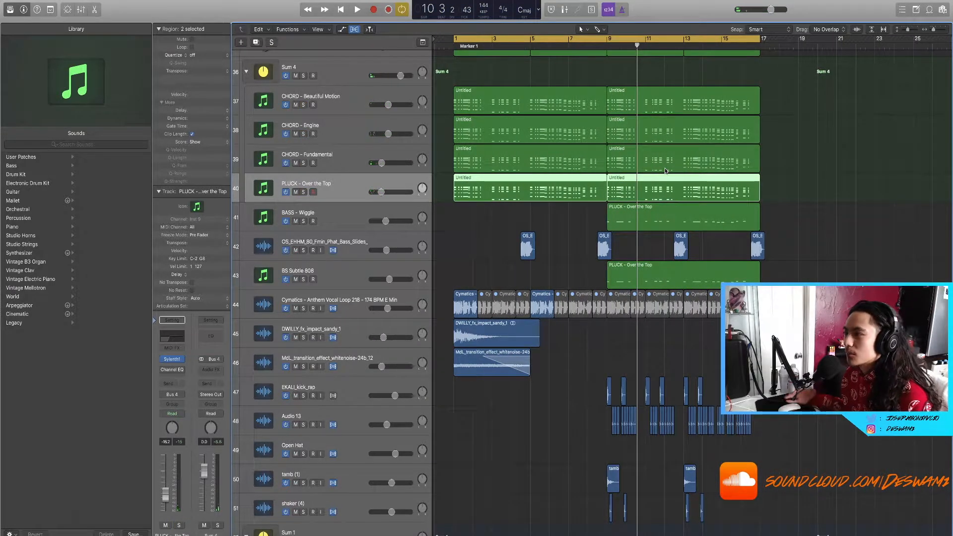
pyautogui.scroll(-5, 573, 157)
pyautogui.scroll(6, 575, 159)
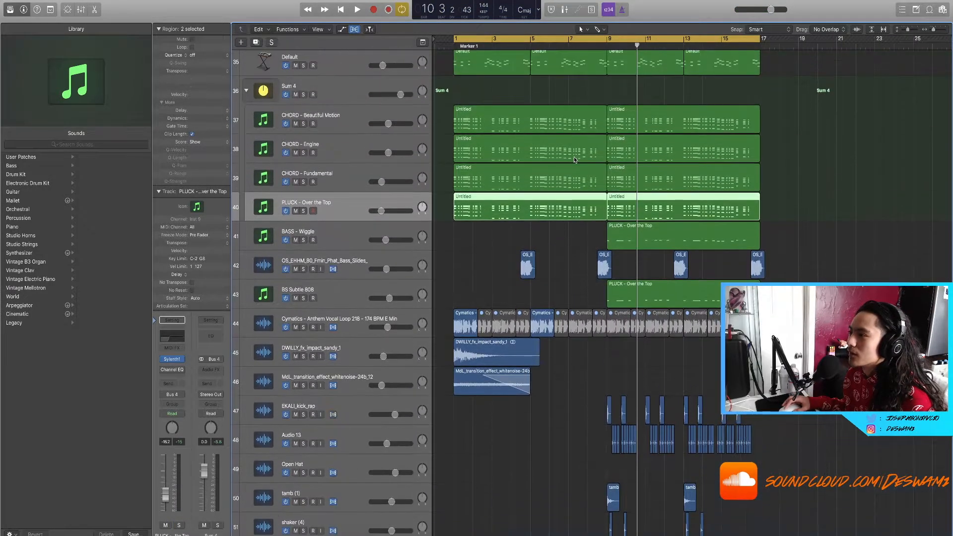
pyautogui.scroll(3, 572, 190)
pyautogui.scroll(-4, 572, 192)
pyautogui.scroll(-2, 573, 192)
pyautogui.click(563, 191)
pyautogui.hscroll(-2, 561, 191)
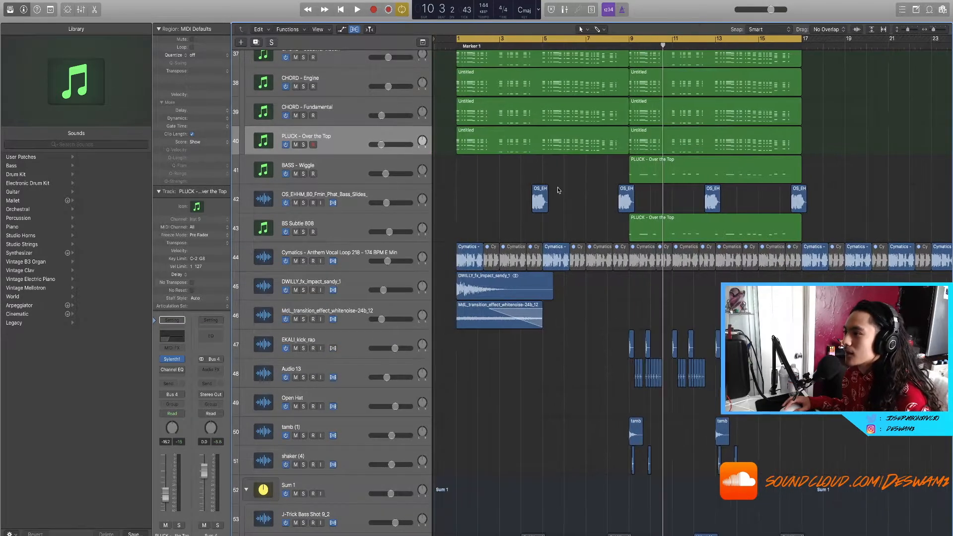
pyautogui.scroll(3, 552, 193)
pyautogui.scroll(-1, 551, 194)
pyautogui.scroll(2, 552, 194)
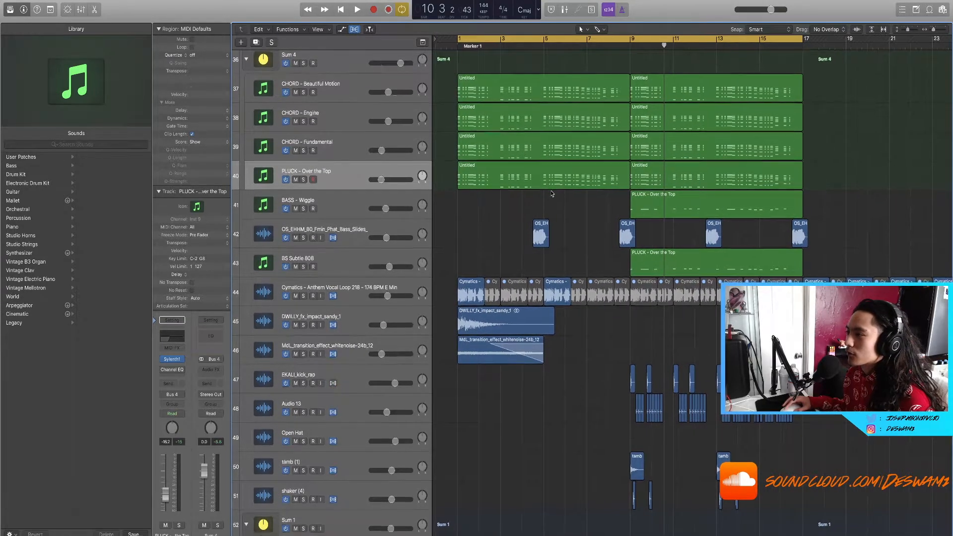
# View the notes of the first CHORD - Beautiful Motion region in the Piano Roll and close the editor
pyautogui.doubleClick(580, 124)
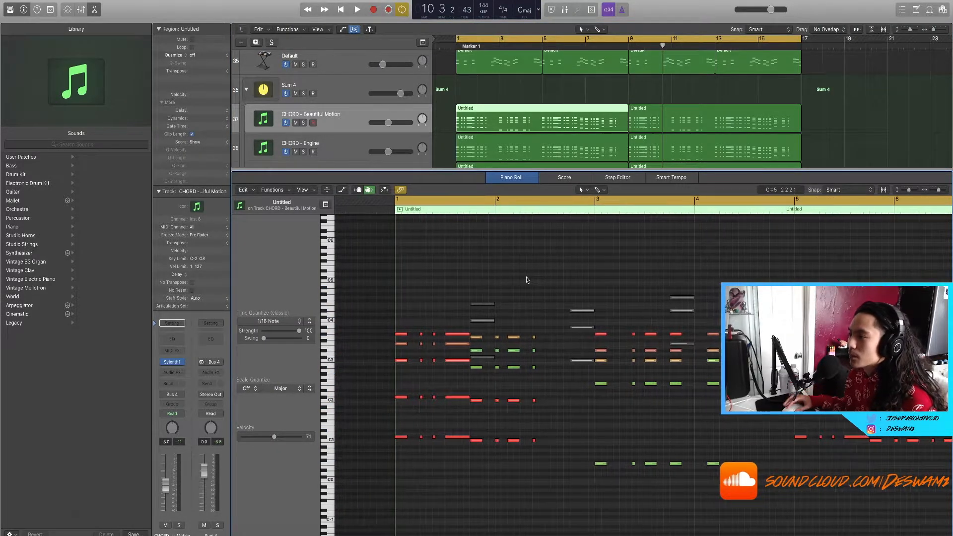
pyautogui.scroll(-2, 533, 142)
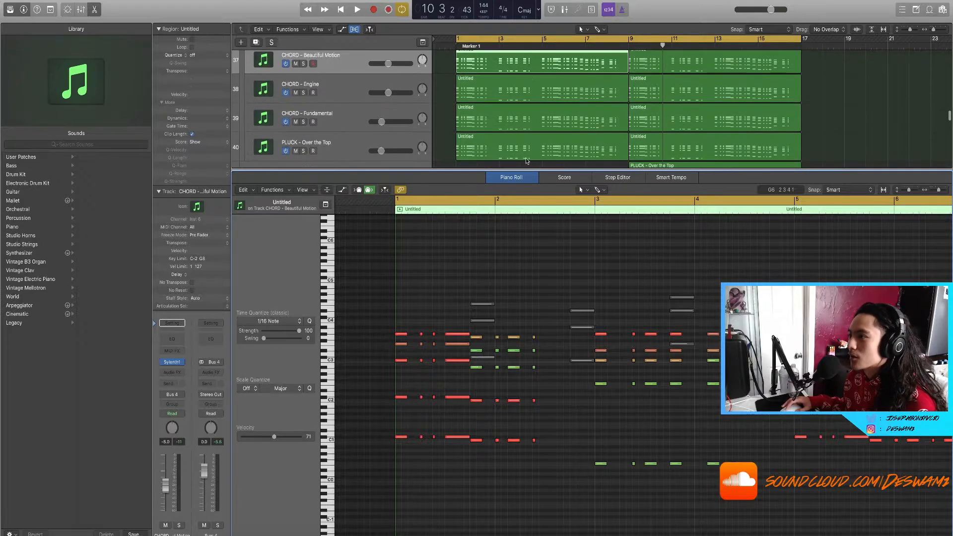
pyautogui.press('e')
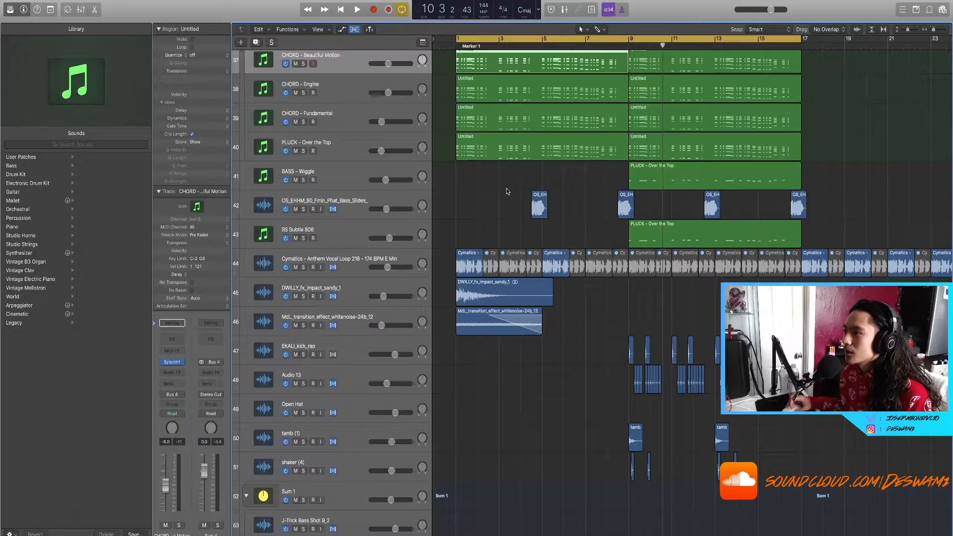
pyautogui.scroll(-2, 506, 189)
pyautogui.scroll(1, 506, 191)
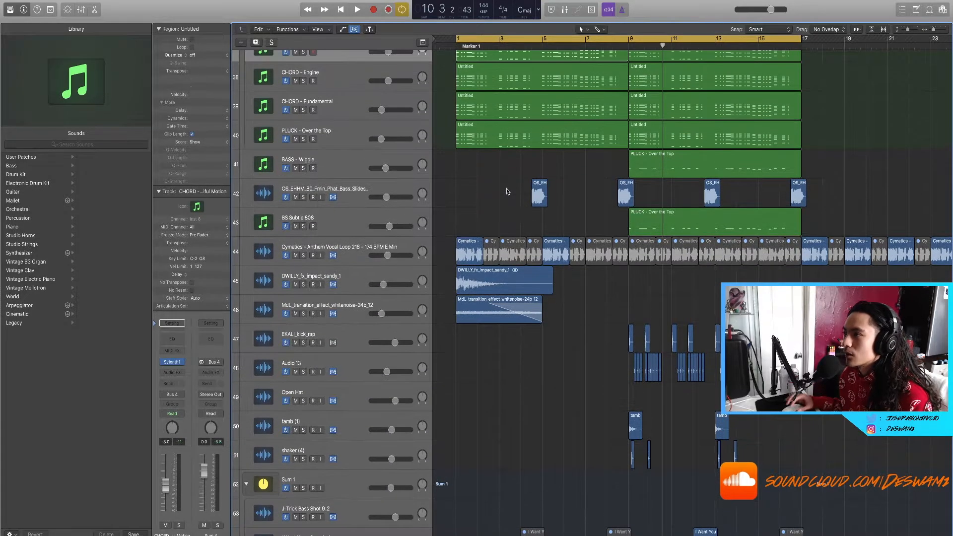
pyautogui.scroll(-1, 533, 186)
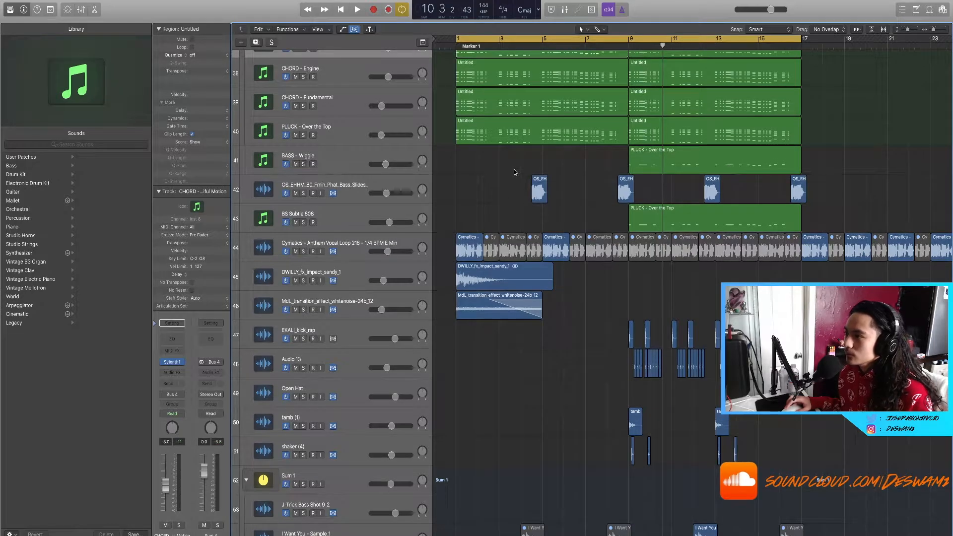
pyautogui.scroll(2, 514, 172)
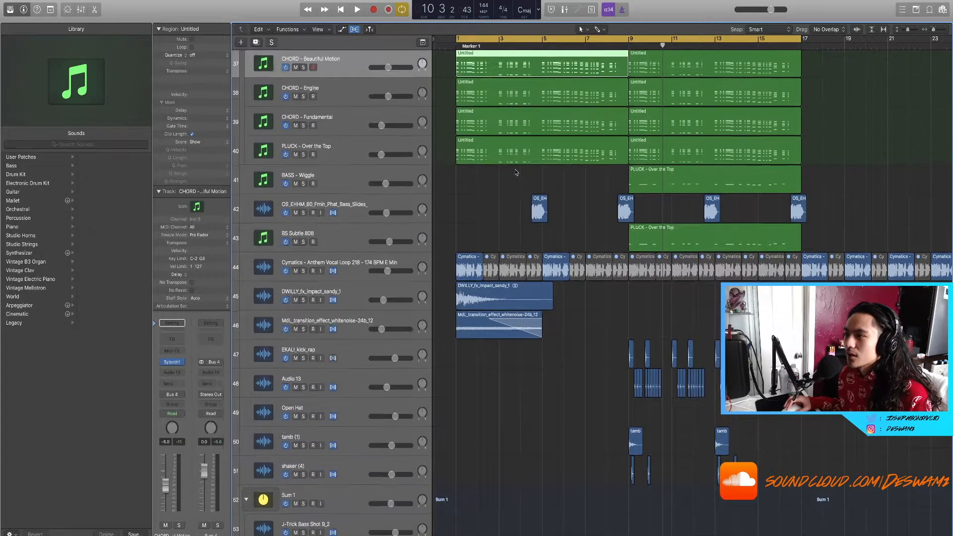
pyautogui.scroll(1, 516, 172)
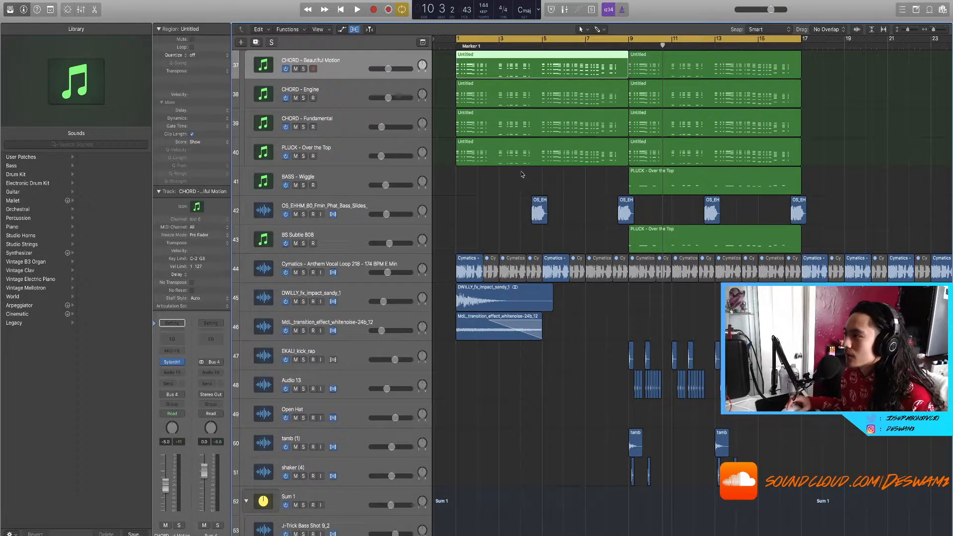
# Set the cycle range to bars 9 through 17
pyautogui.scroll(-2, 511, 176)
pyautogui.moveTo(626, 41); pyautogui.dragTo(798, 48)
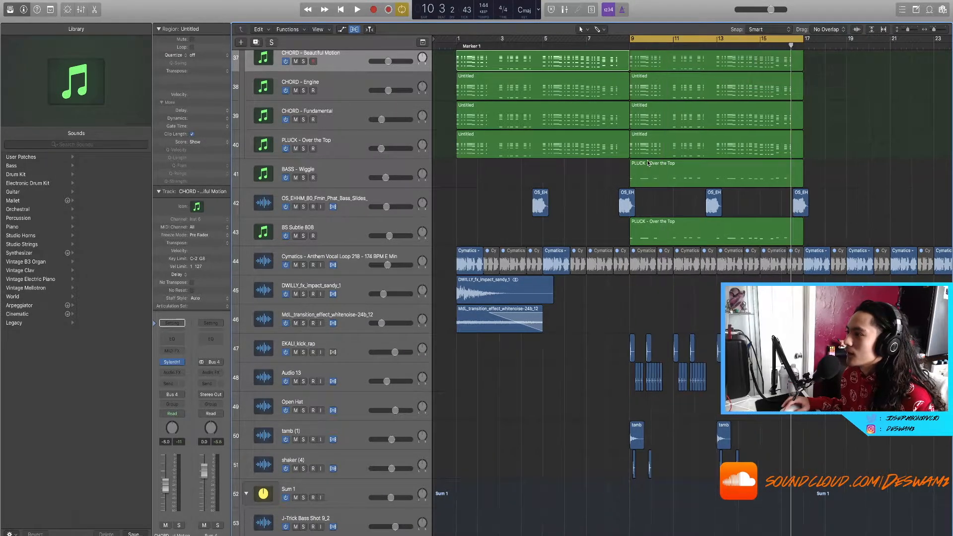
pyautogui.press('super+Right')
pyautogui.press('super+Right')
pyautogui.press('super+Left')
pyautogui.hscroll(5, 602, 178)
pyautogui.hscroll(-4, 535, 179)
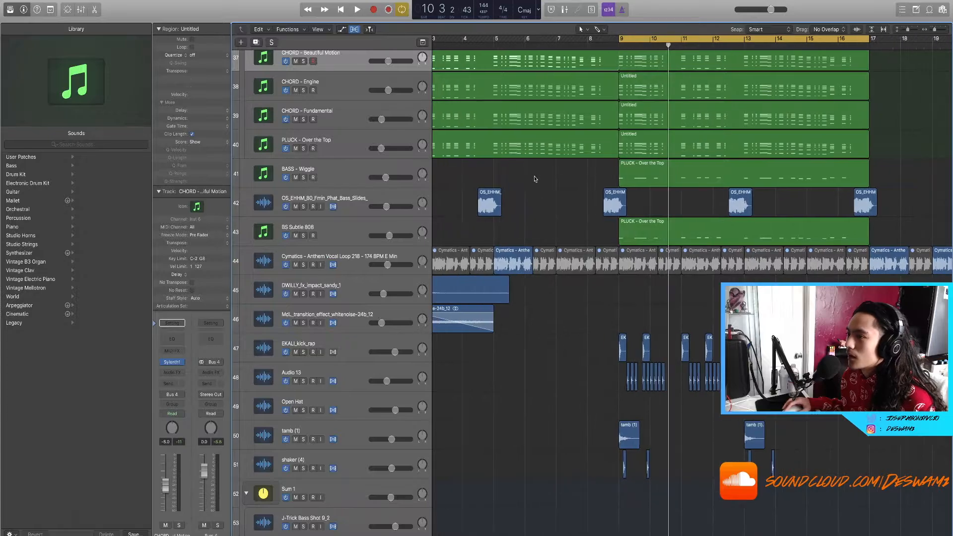
# Solo the BS Subtle 808 track and mute BASS - Wiggle, leaving BASS - Wiggle out of solo
pyautogui.click(339, 173)
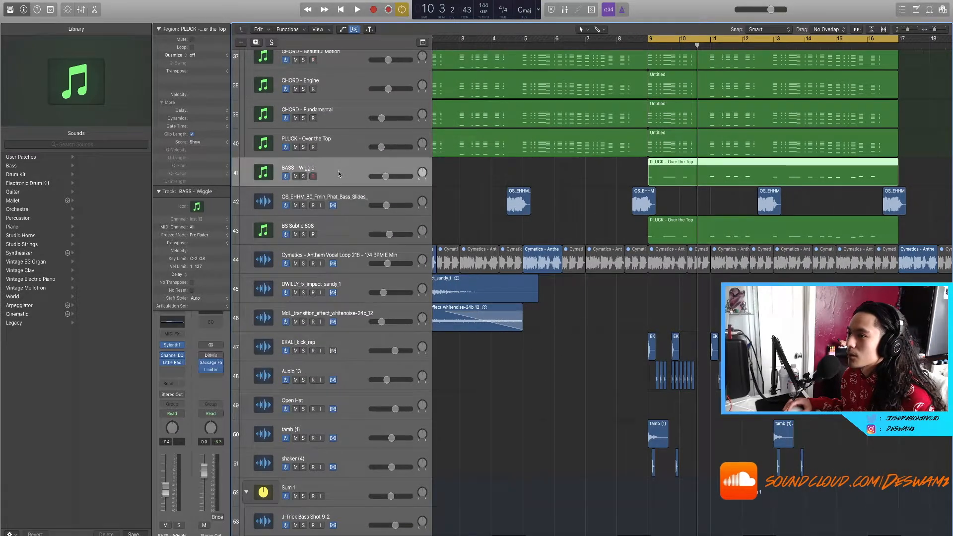
pyautogui.click(303, 177)
pyautogui.click(303, 235)
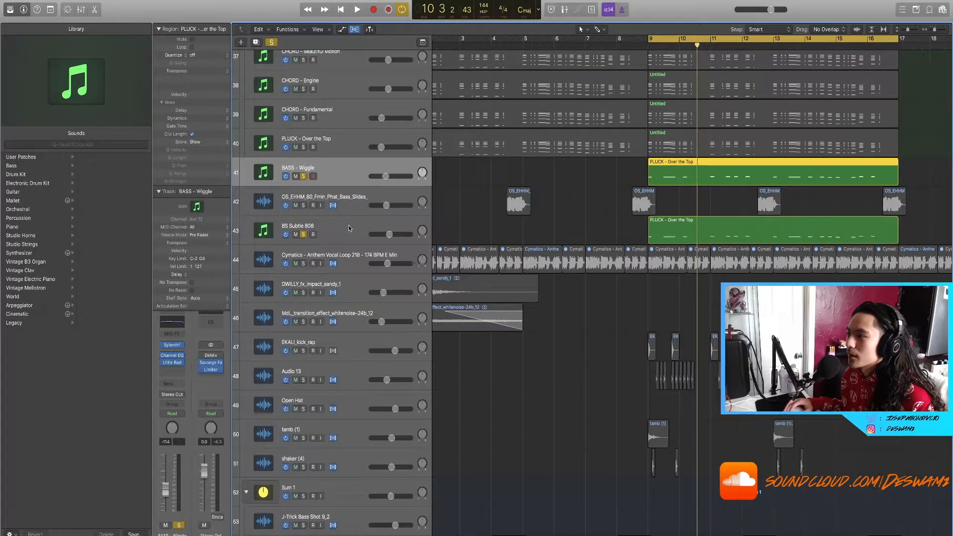
pyautogui.click(303, 176)
pyautogui.click(295, 176)
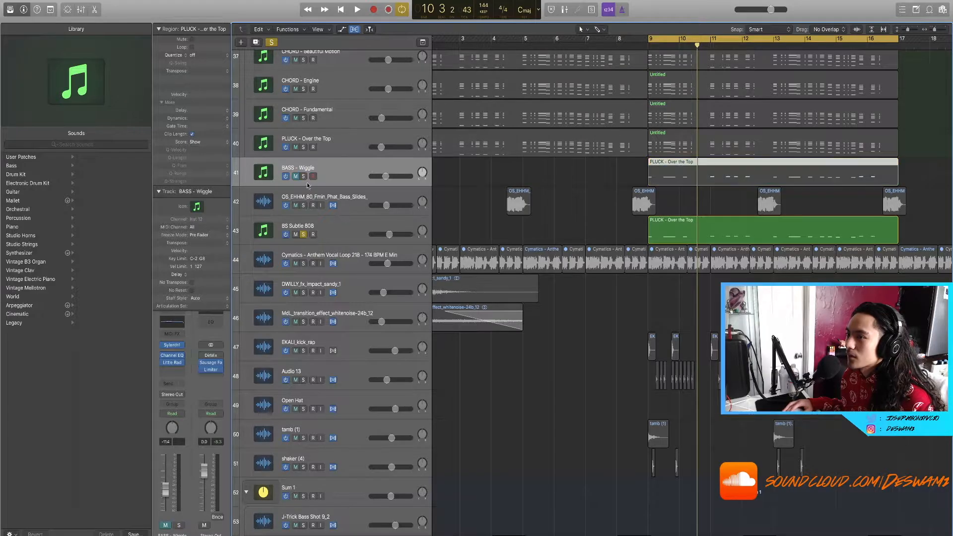
# Select BS Subtle 808, play it soloed from bar 9, and check its Little Rad insert effect before closing the plug-in window
pyautogui.click(339, 238)
pyautogui.press('space')
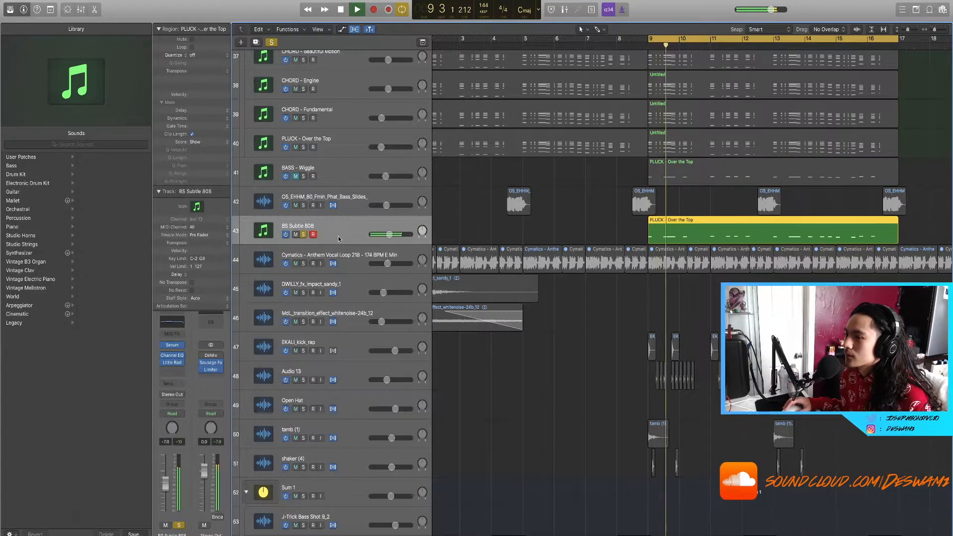
pyautogui.click(169, 364)
pyautogui.click(13, 3)
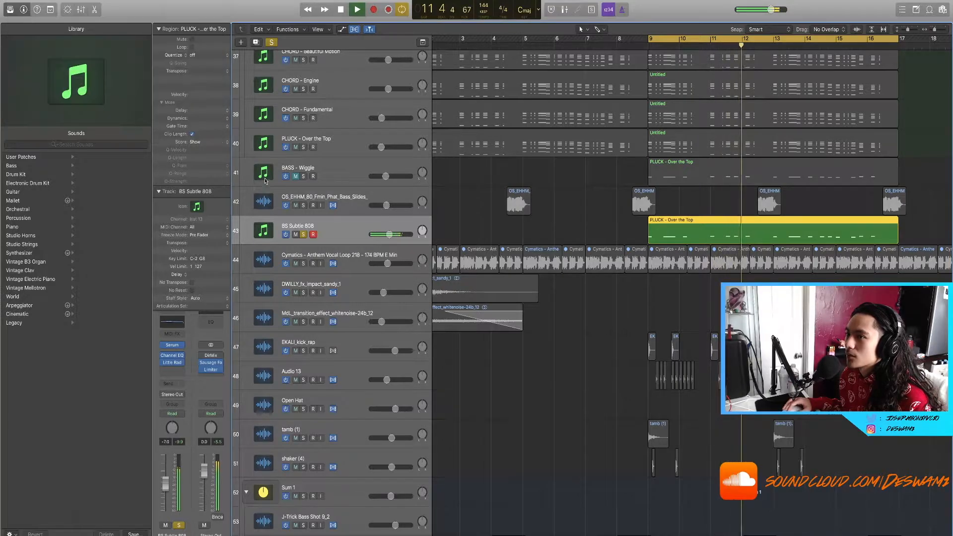
# Unmute and solo BASS - Wiggle, play it within the cycle range, stop playback and clear all solos
pyautogui.click(304, 176)
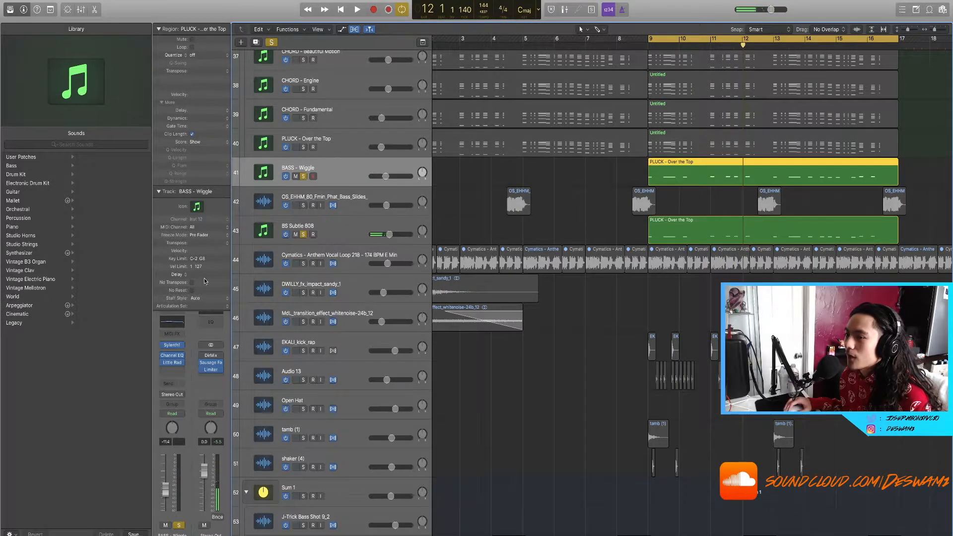
pyautogui.press('space')
pyautogui.press('space')
pyautogui.click(271, 42)
# Return the playhead to bar 1 and clear the region selection
pyautogui.scroll(-5, 557, 171)
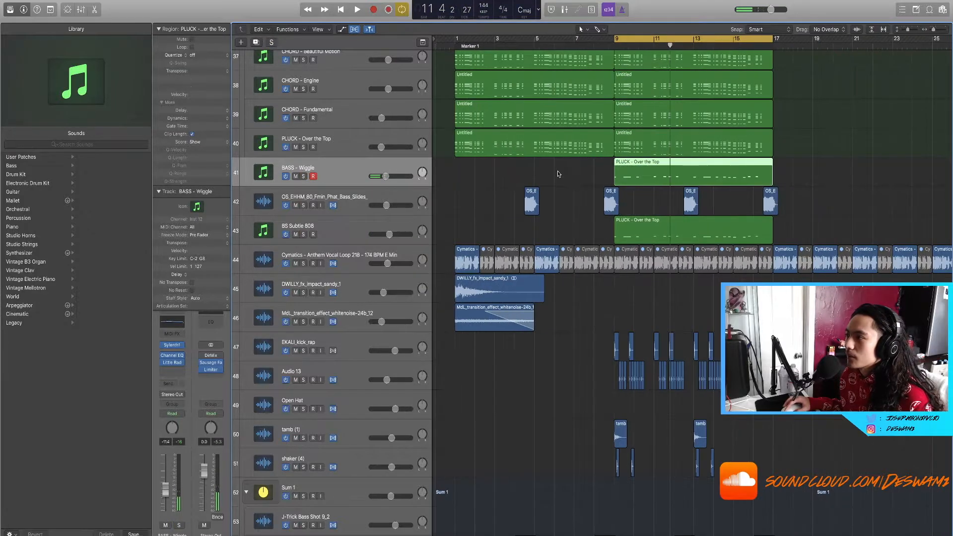
pyautogui.scroll(5, 557, 171)
pyautogui.hscroll(-2, 557, 174)
pyautogui.click(557, 173)
pyautogui.scroll(-5, 506, 95)
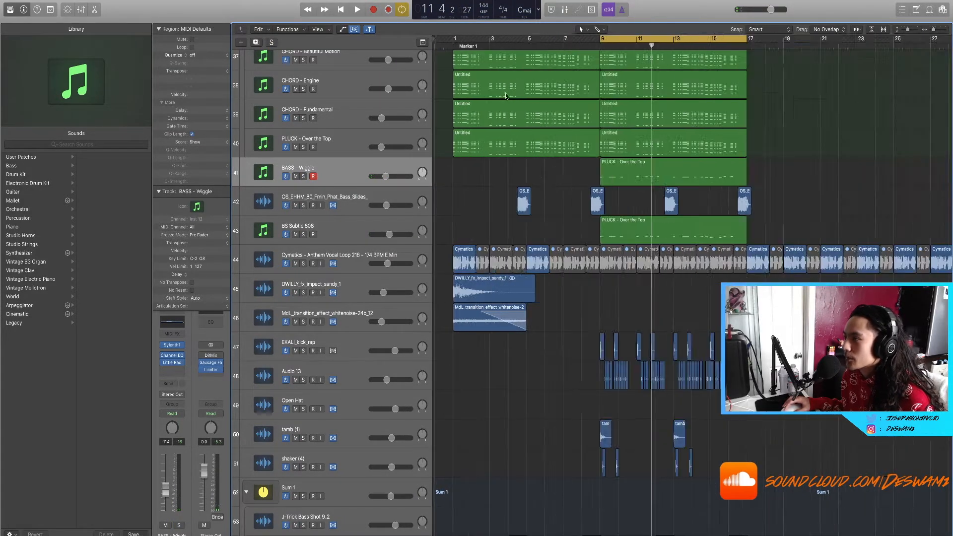
pyautogui.click(453, 52)
pyautogui.scroll(8, 464, 130)
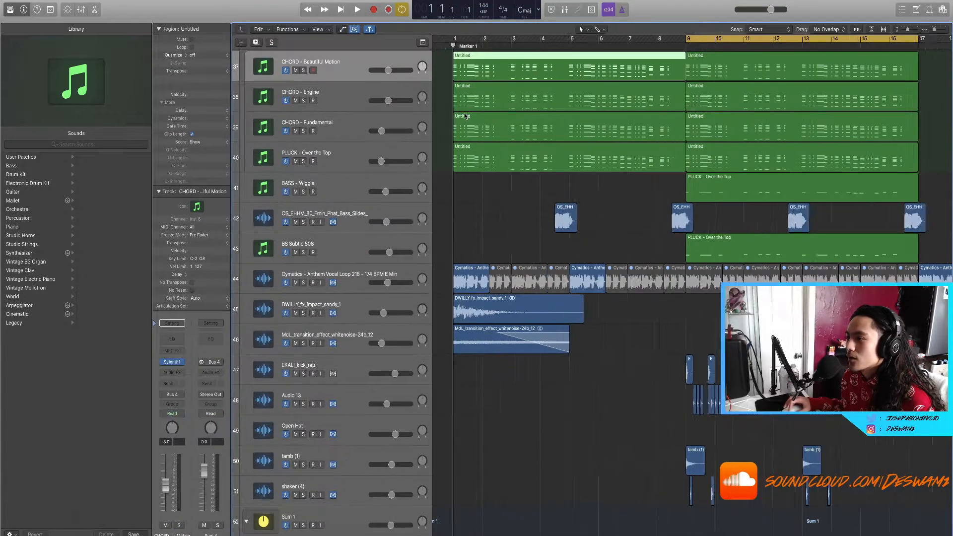
pyautogui.scroll(-4, 547, 215)
pyautogui.click(546, 213)
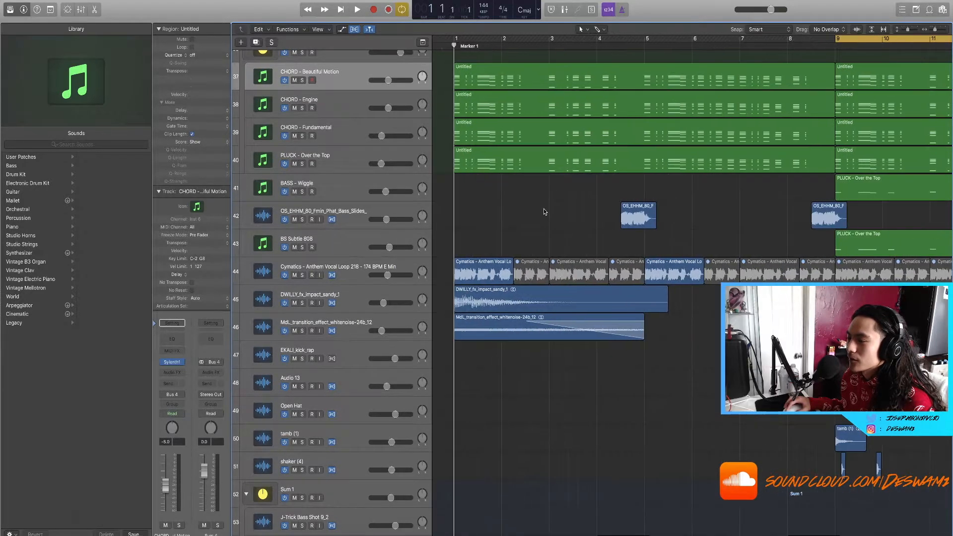
# Solo DWILLY_fx_impact_sandy_1 and MdL_transition_effect_whitenoise-24b_12, start and stop playback, and turn off cycle mode
pyautogui.click(301, 303)
pyautogui.click(301, 330)
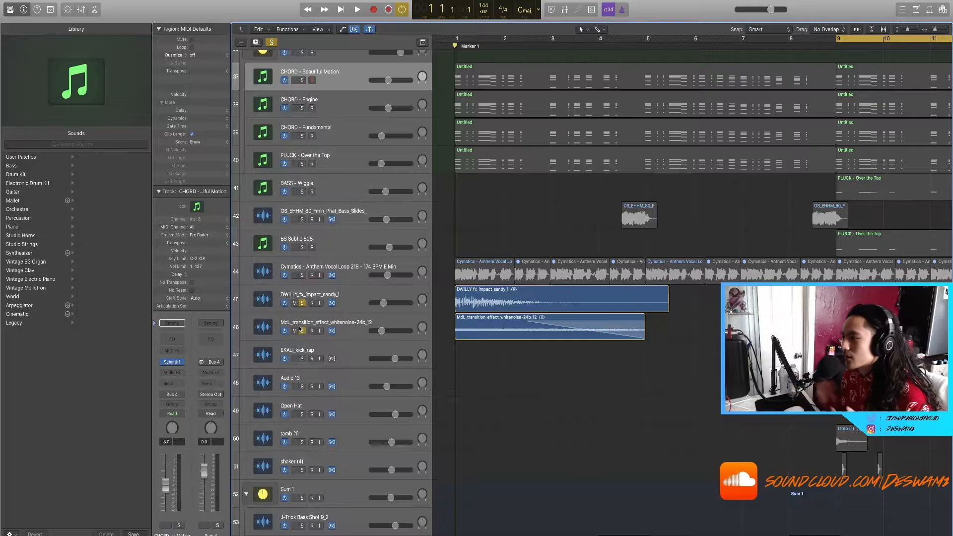
pyautogui.press('space')
pyautogui.press('space')
pyautogui.press('c')
pyautogui.hscroll(-8, 582, 124)
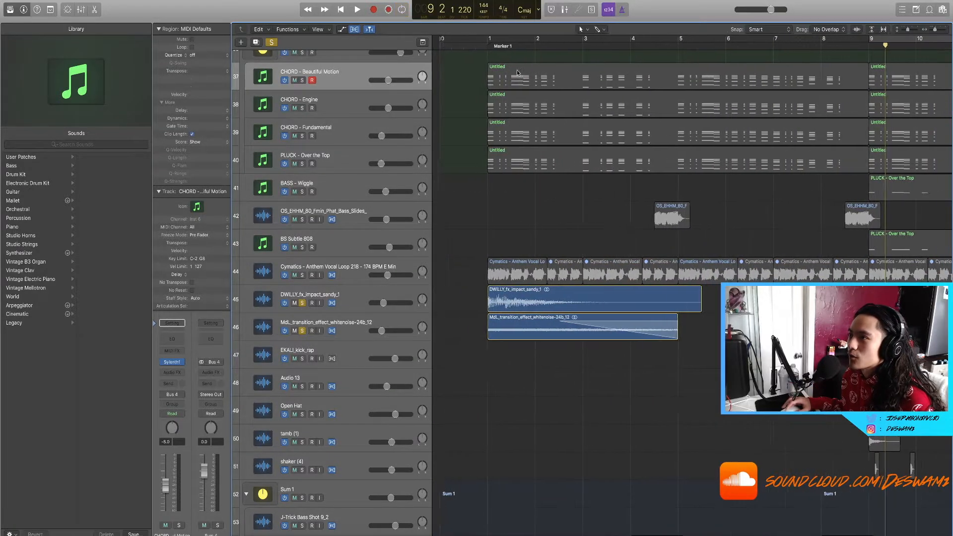
# Clear the solos on the impact and white-noise tracks, play the full mix from bar 1, and stop playback in bar 2
pyautogui.press('space')
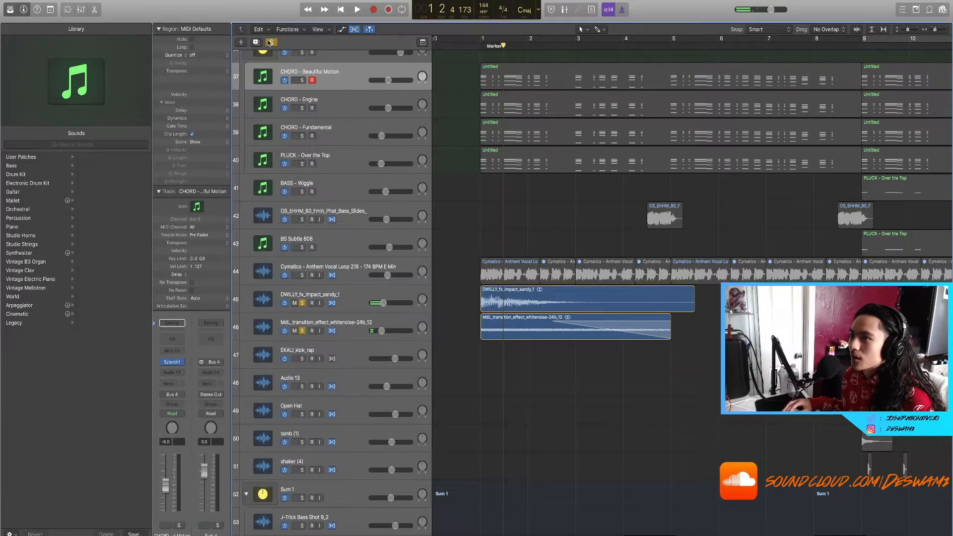
pyautogui.click(270, 42)
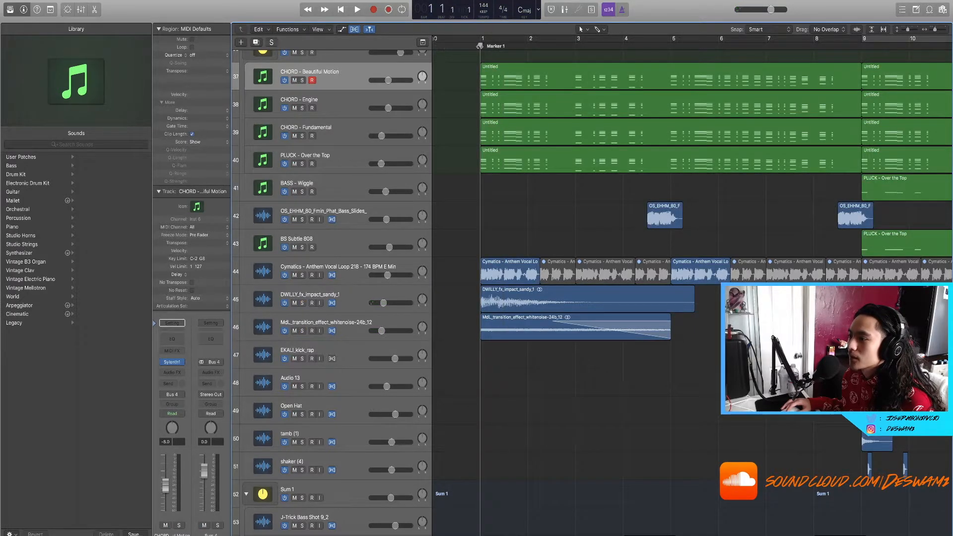
pyautogui.press('space')
pyautogui.press('super+Left')
pyautogui.scroll(-8, 480, 230)
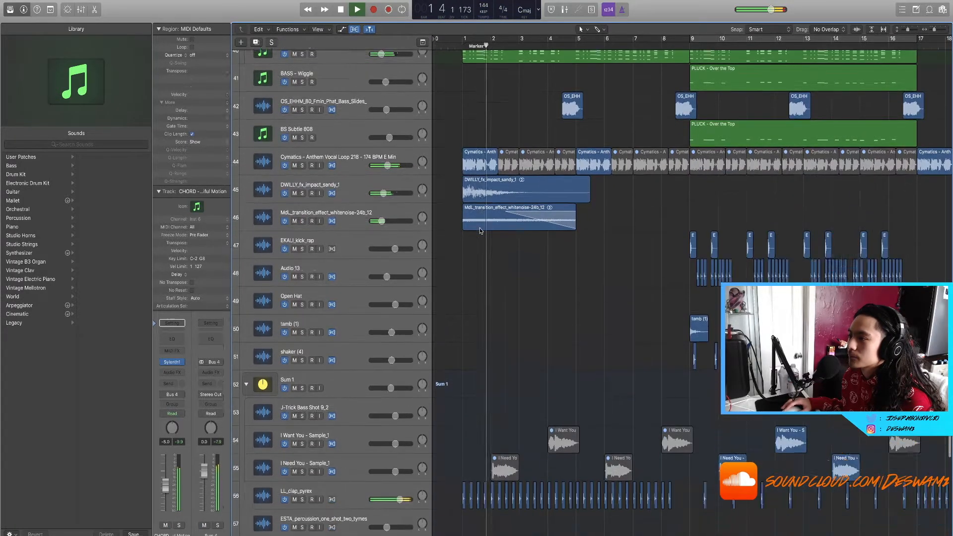
pyautogui.press('super+Right')
pyautogui.press('space')
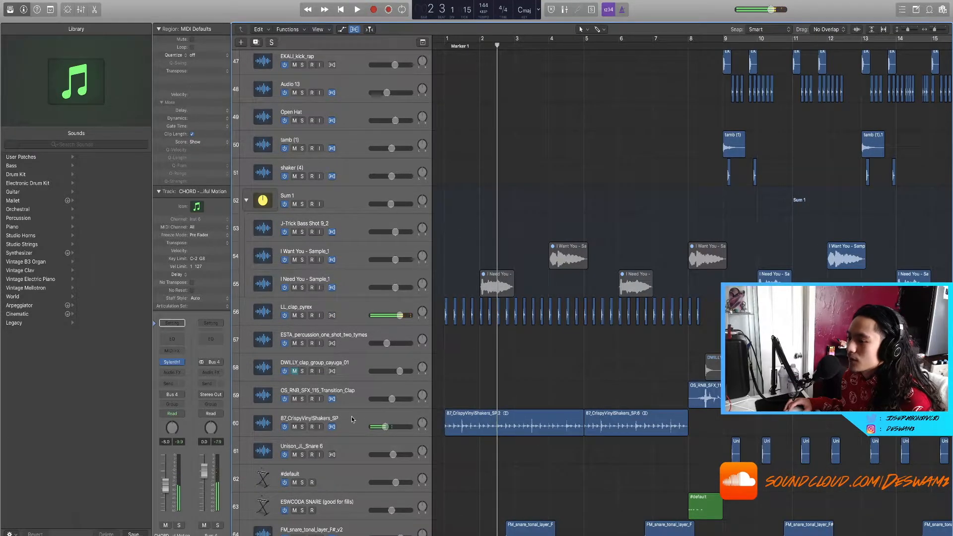
# Select the 87_CrispyVinylShakers_SP track and look over the snare layer and tom tracks beneath it
pyautogui.click(351, 419)
pyautogui.scroll(-5, 357, 424)
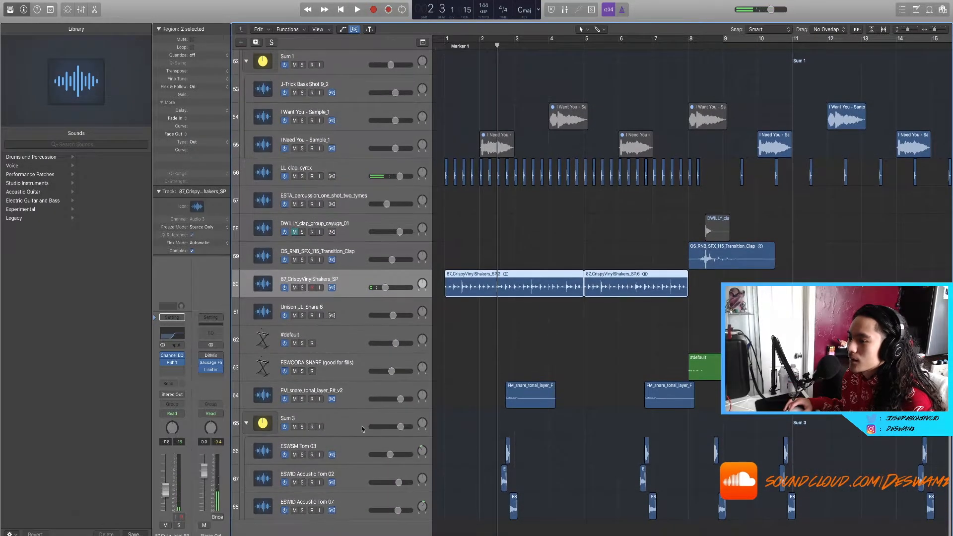
pyautogui.scroll(4, 579, 395)
pyautogui.scroll(-2, 561, 409)
pyautogui.hscroll(-3, 551, 422)
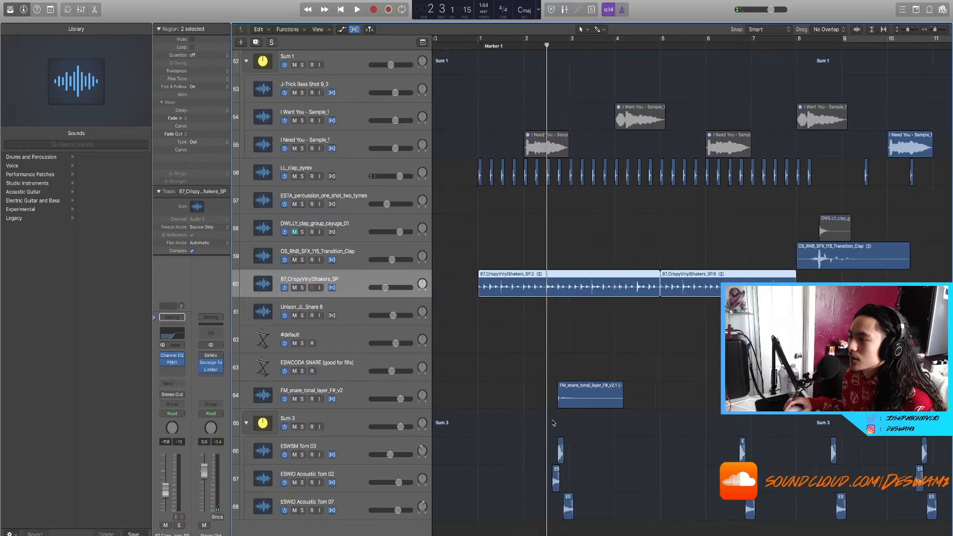
pyautogui.scroll(1, 553, 423)
pyautogui.hscroll(-1, 553, 423)
# Play the full mix from bar 2 through the tom fill and stop at bar 3
pyautogui.press('super+Left')
pyautogui.click(527, 46)
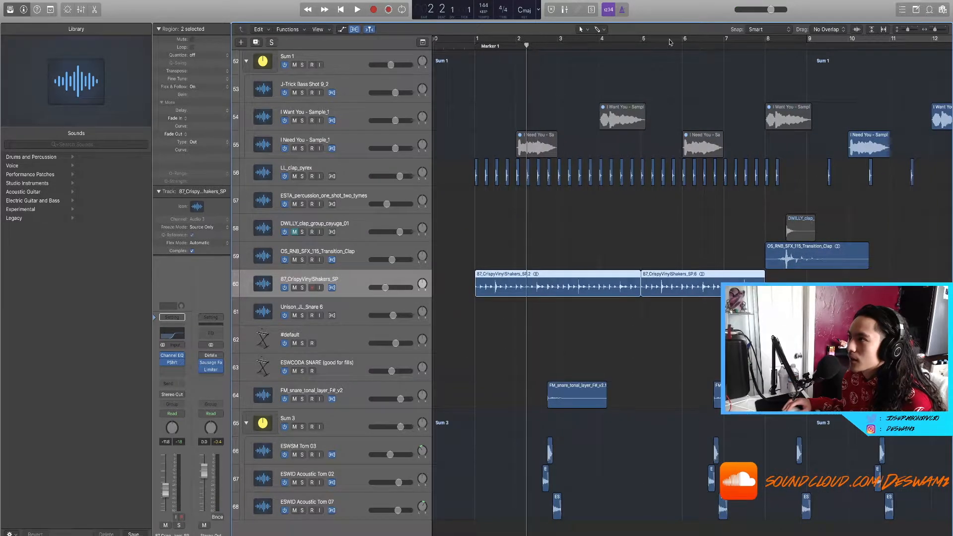
pyautogui.press('space')
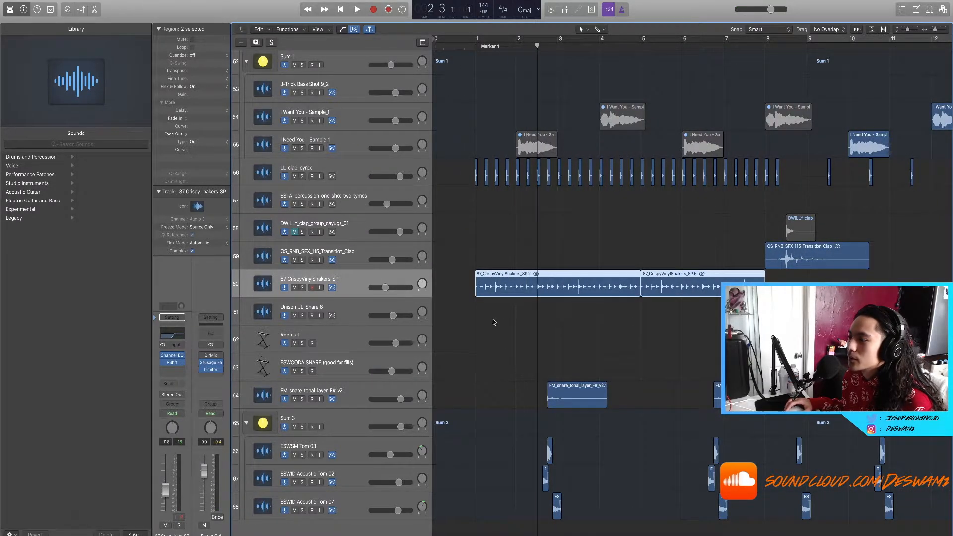
pyautogui.scroll(3, 493, 323)
pyautogui.press('space')
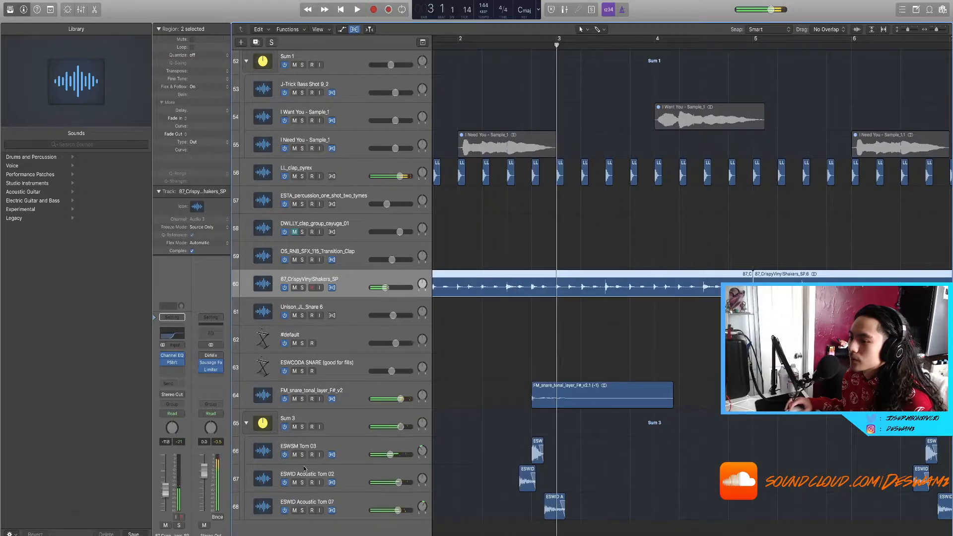
# Solo Sum 3 and FM_snare_tonal_layer_F#_v2, play them briefly, return to bar 2 beat 4, and select the first snare layer region
pyautogui.click(301, 427)
pyautogui.click(302, 399)
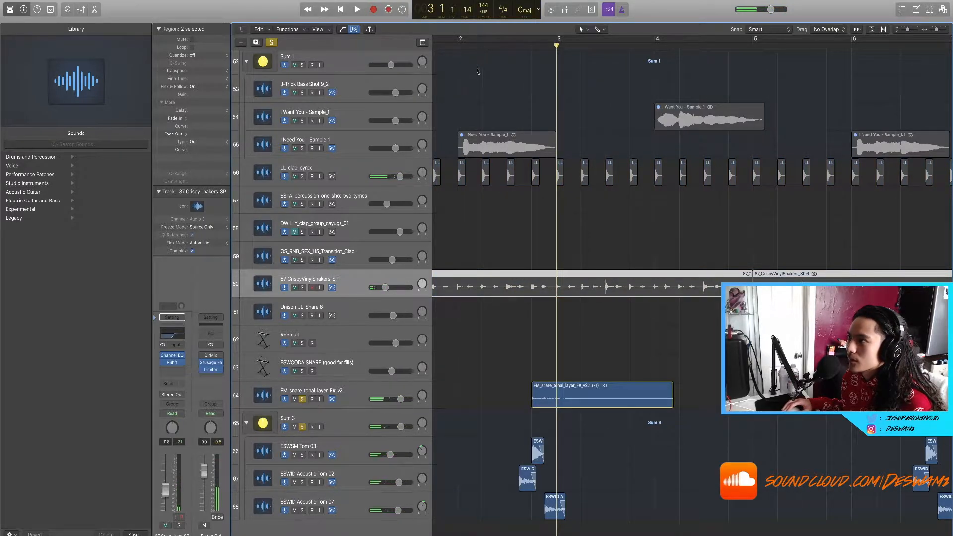
pyautogui.press('space')
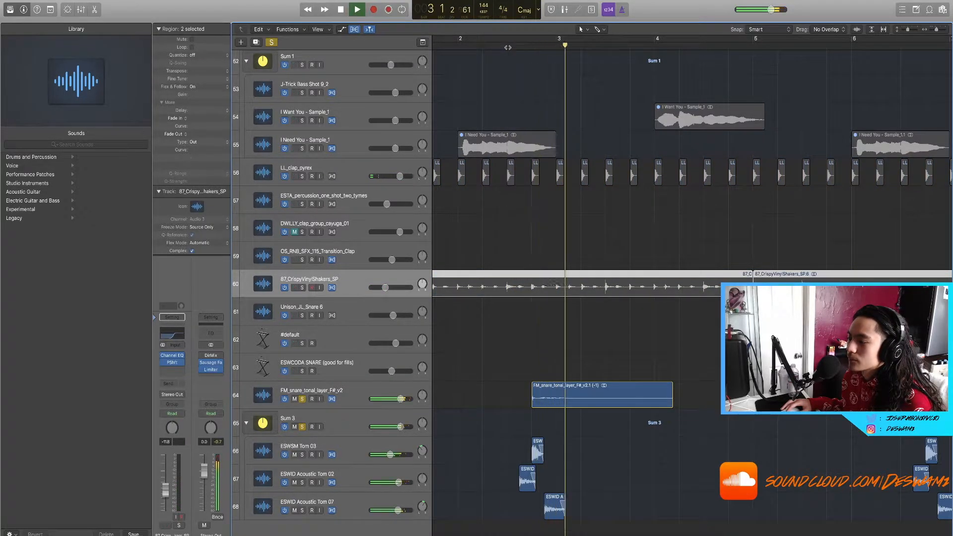
pyautogui.press('space')
pyautogui.click(531, 47)
pyautogui.click(569, 385)
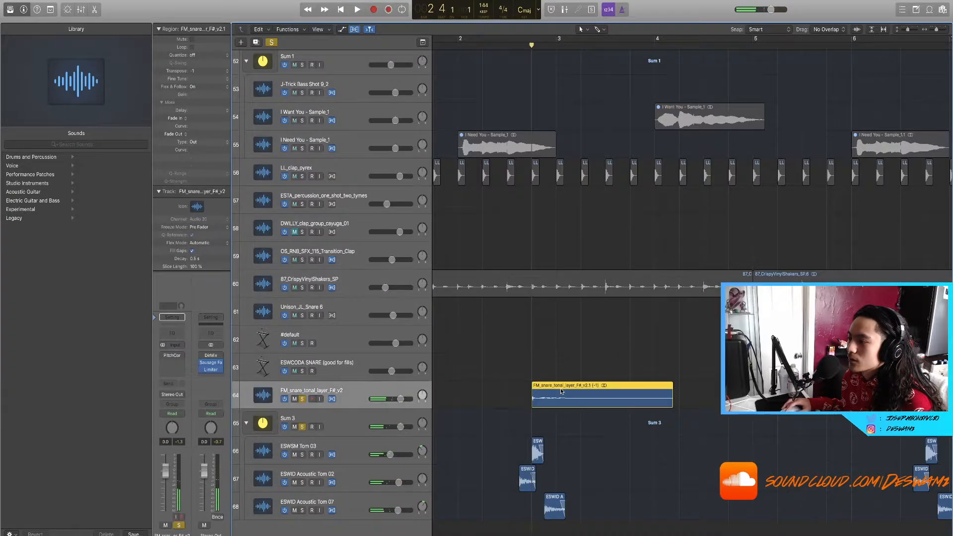
# Add 87_CrispyVinylShakers_SP and LL_clap_pyrex to the soloed tom and snare layers and play them together
pyautogui.press('super+Left')
pyautogui.press('super+Left')
pyautogui.press('super+Left')
pyautogui.press('super+Right')
pyautogui.press('super+Right')
pyautogui.press('super+Right')
pyautogui.scroll(8, 558, 386)
pyautogui.scroll(-6, 559, 387)
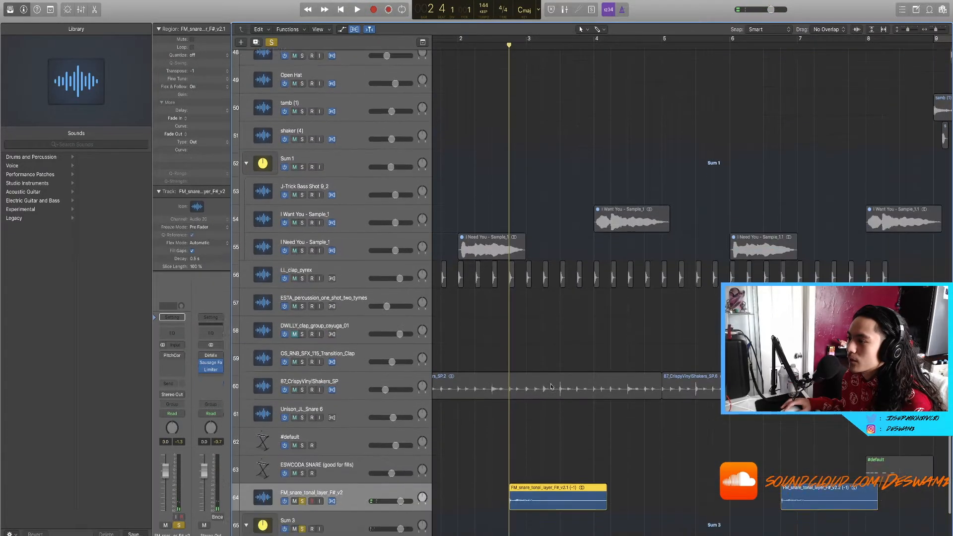
pyautogui.press('space')
pyautogui.click(301, 328)
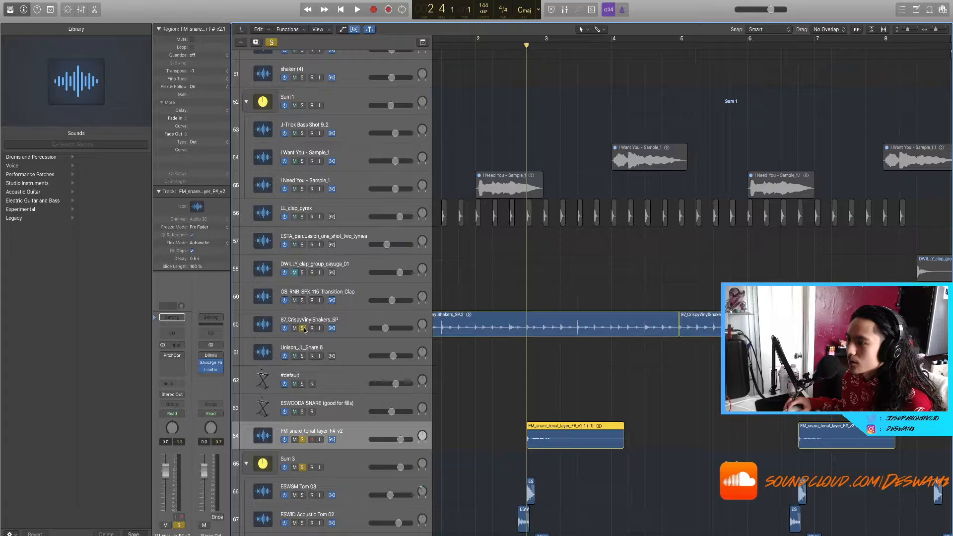
pyautogui.press('super+Left')
pyautogui.press('super+Left')
pyautogui.press('super+Left')
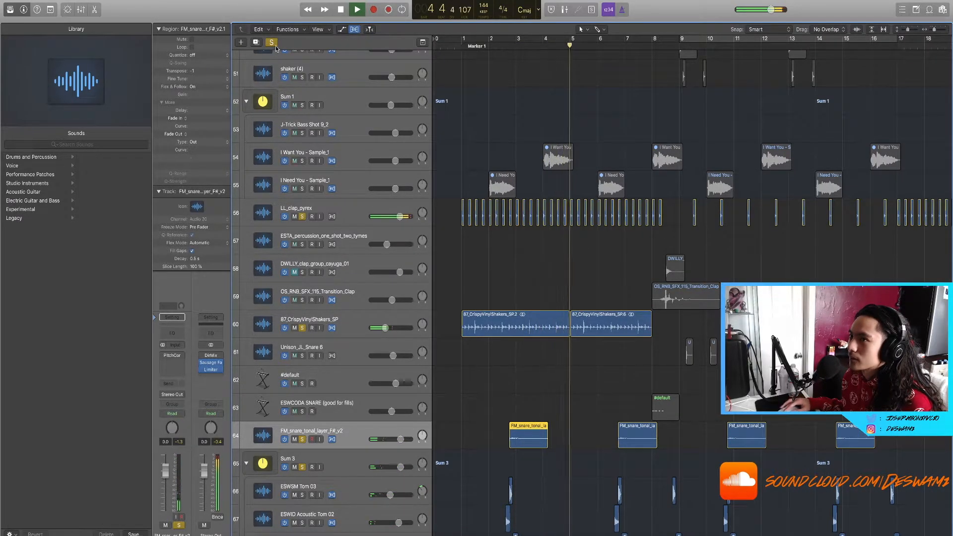
# Clear all solos during playback, follow the full mix through the transition at bar 8, and stop playback
pyautogui.press('ctrl+alt+super+s')
pyautogui.scroll(-3, 641, 212)
pyautogui.hscroll(3, 630, 228)
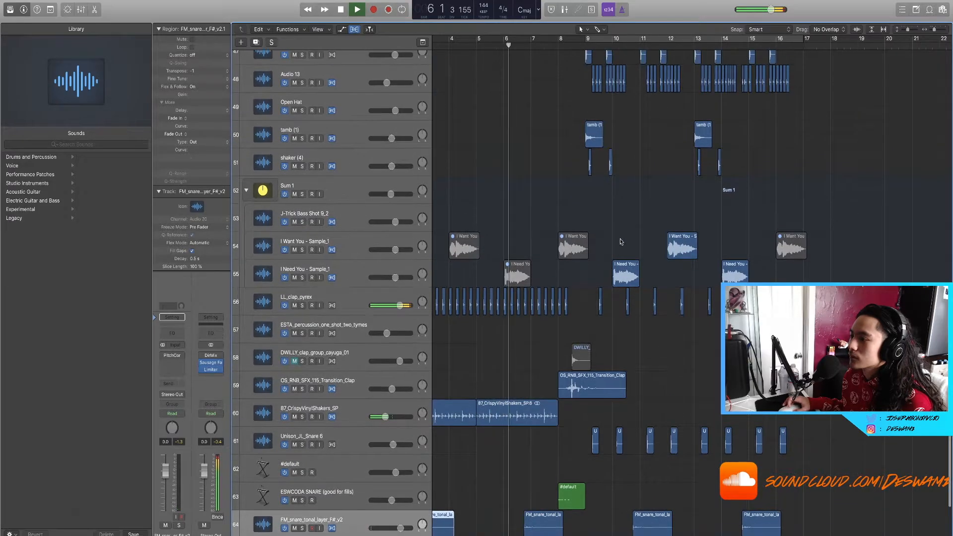
pyautogui.hscroll(1, 618, 243)
pyautogui.scroll(1, 615, 244)
pyautogui.press('super+Right')
pyautogui.press('super+Right')
pyautogui.press('super+Right')
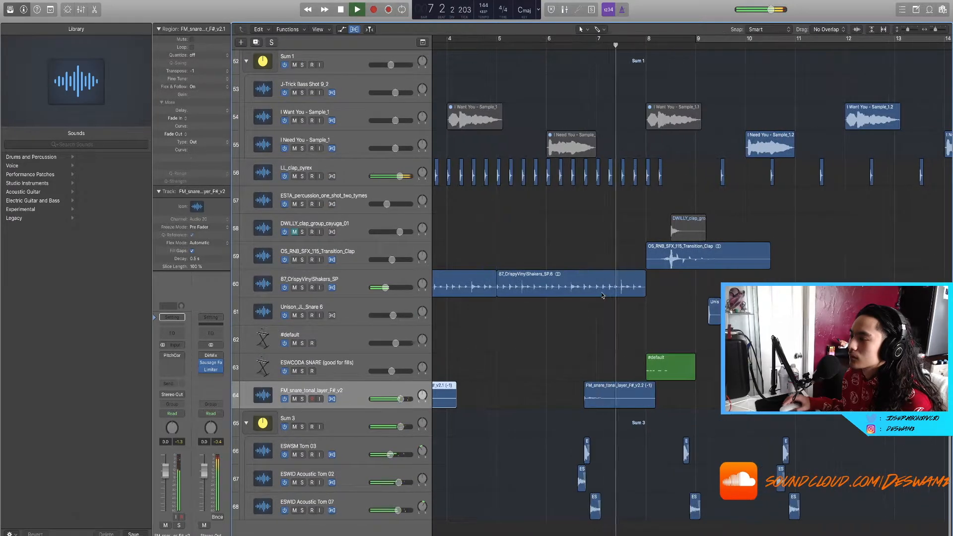
pyautogui.hscroll(1, 606, 294)
pyautogui.press('space')
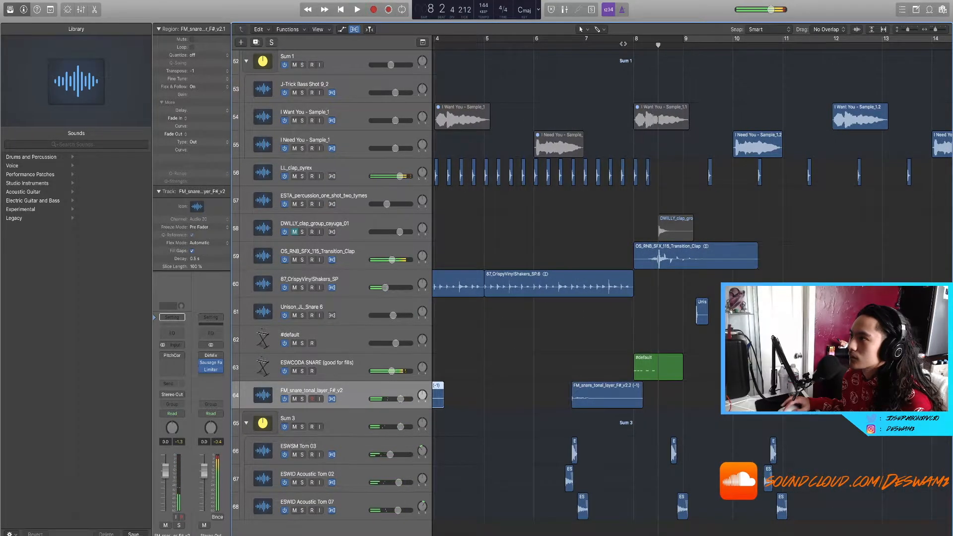
# Cycle bars 8 to 10, play ESWCODA SNARE soloed with OS_RNB_SFX_115_Transition_Clap, and turn off the cycle and solos
pyautogui.moveTo(639, 45); pyautogui.dragTo(733, 39)
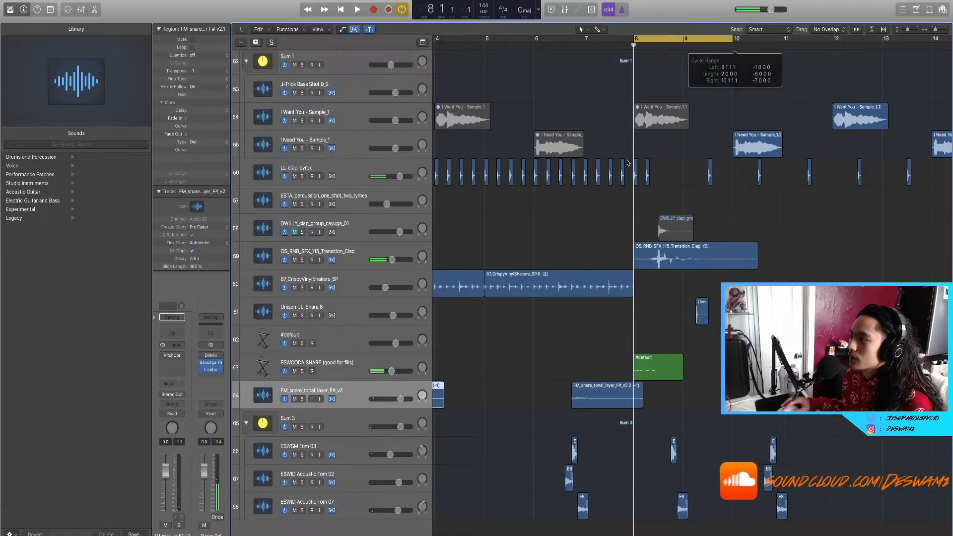
pyautogui.click(303, 372)
pyautogui.press('space')
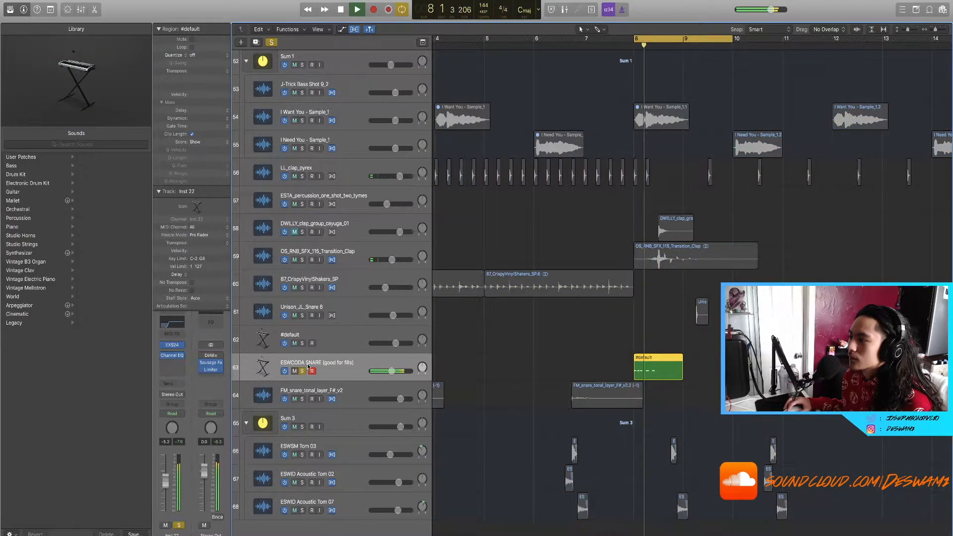
pyautogui.click(302, 260)
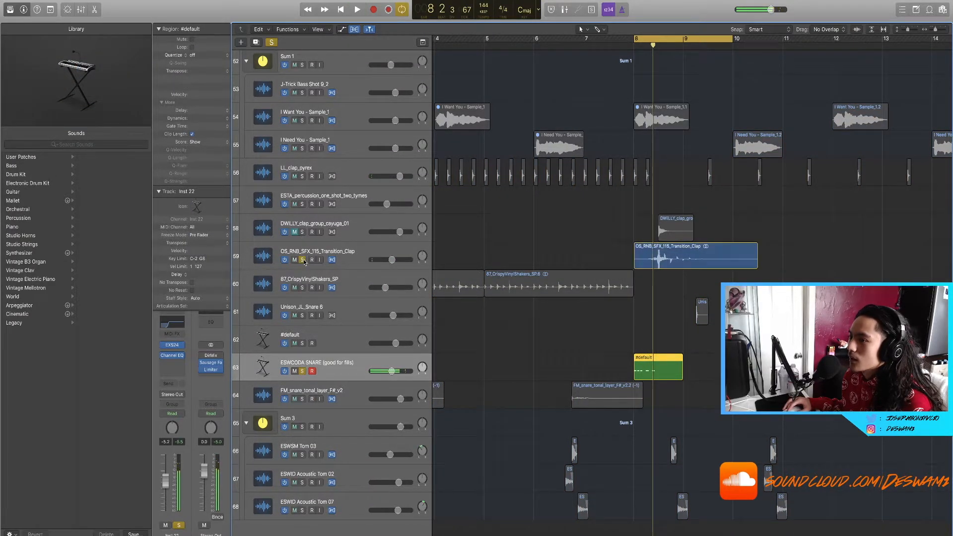
pyautogui.click(669, 40)
pyautogui.click(274, 43)
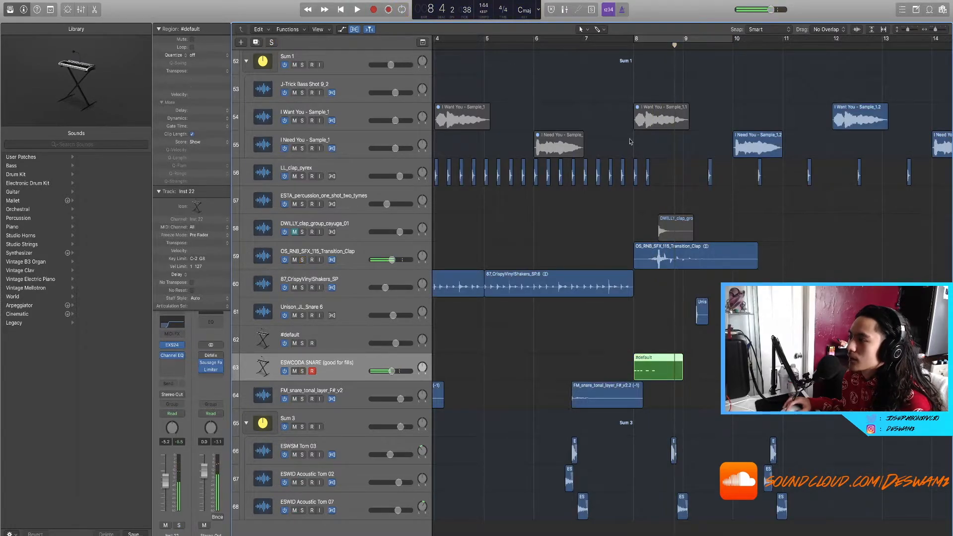
# Select the tom regions before bar 9, clear the selection, and play the full mix from there into bar 10
pyautogui.moveTo(662, 441); pyautogui.dragTo(703, 515)
pyautogui.scroll(5, 695, 485)
pyautogui.click(663, 64)
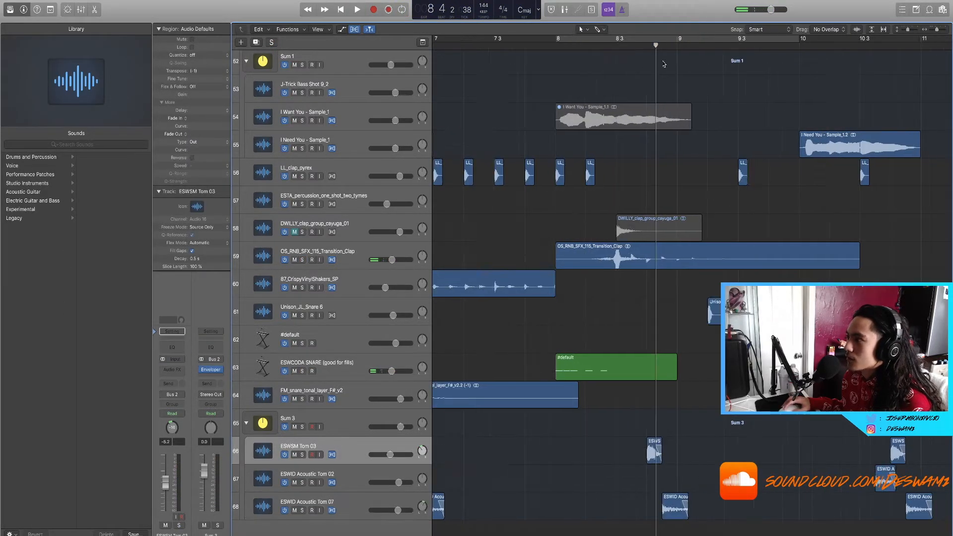
pyautogui.click(646, 45)
pyautogui.press('space')
pyautogui.scroll(-5, 638, 111)
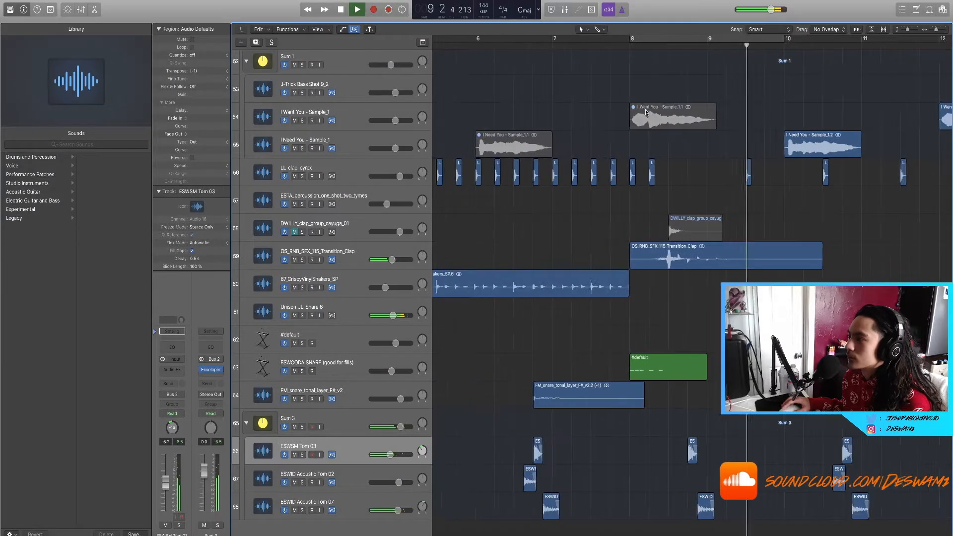
pyautogui.scroll(8, 638, 112)
pyautogui.scroll(-2, 596, 124)
pyautogui.press('space')
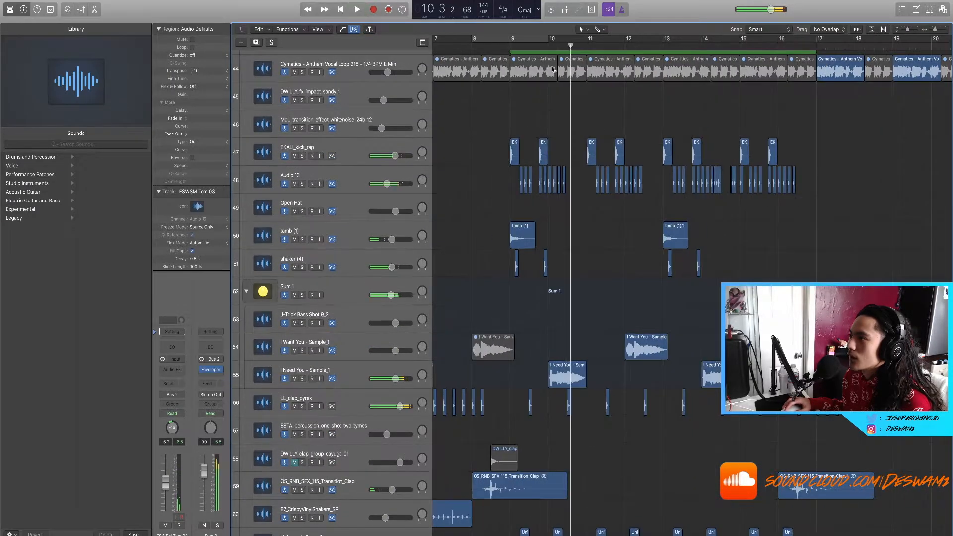
# Set the cycle range to bars 9 to 17, solo EKALI_kick_rap, and play the kick pattern before stopping
pyautogui.moveTo(506, 40); pyautogui.dragTo(816, 40)
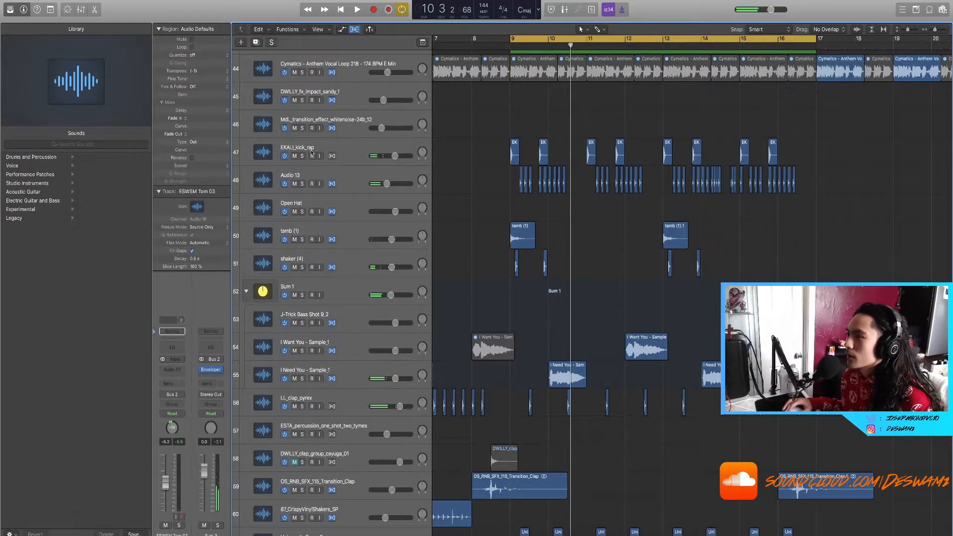
pyautogui.click(301, 156)
pyautogui.press('space')
pyautogui.scroll(3, 554, 119)
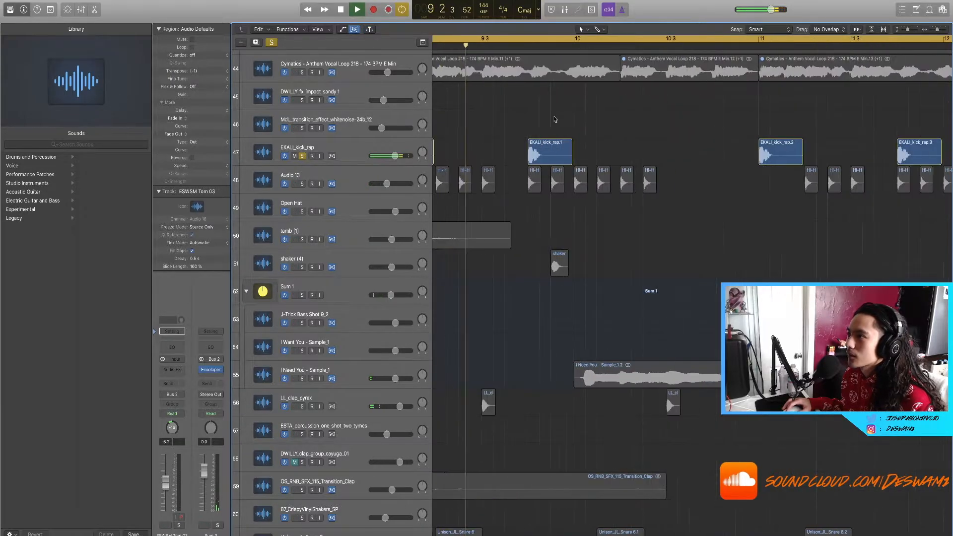
pyautogui.scroll(-5, 554, 120)
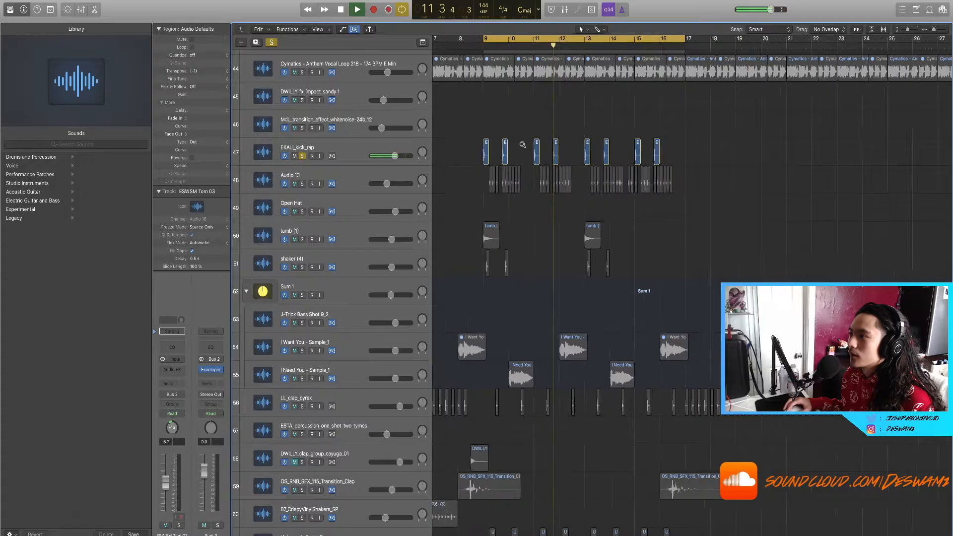
pyautogui.scroll(3, 541, 129)
pyautogui.press('space')
# Solo Audio 13 alongside EKALI_kick_rap and play both from the start of the cycle range
pyautogui.hscroll(1, 521, 143)
pyautogui.scroll(-3, 514, 142)
pyautogui.scroll(3, 514, 142)
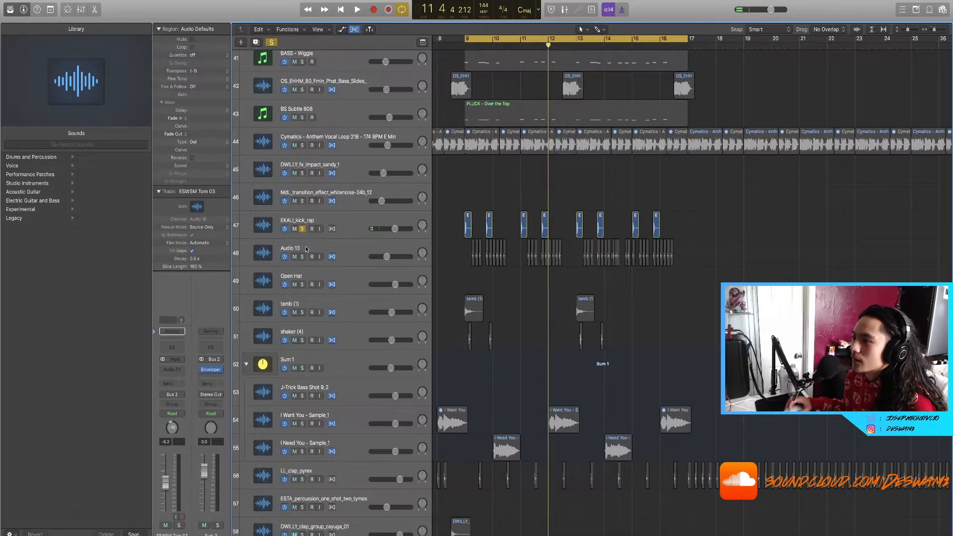
pyautogui.scroll(4, 508, 171)
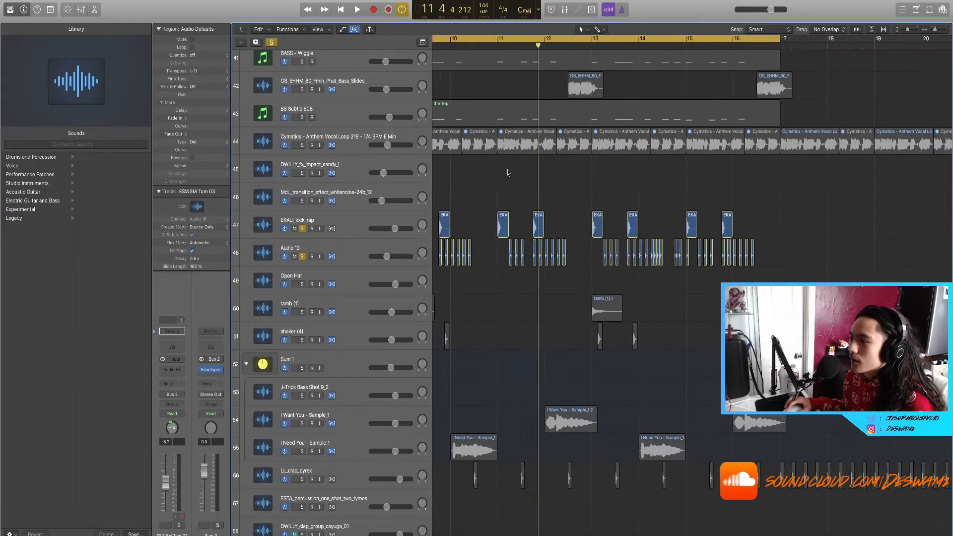
pyautogui.scroll(-1, 508, 172)
pyautogui.scroll(1, 490, 176)
pyautogui.press('space')
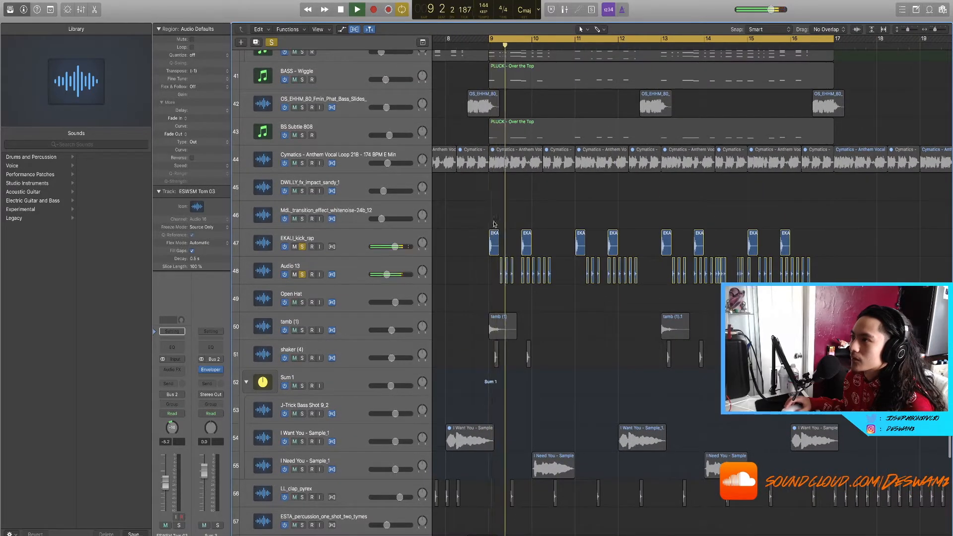
# Add PLUCK - Over the Top to the soloed kick and Audio 13, play the three together in the cycle, and stop playback
pyautogui.scroll(1, 495, 224)
pyautogui.click(303, 65)
pyautogui.press('Return')
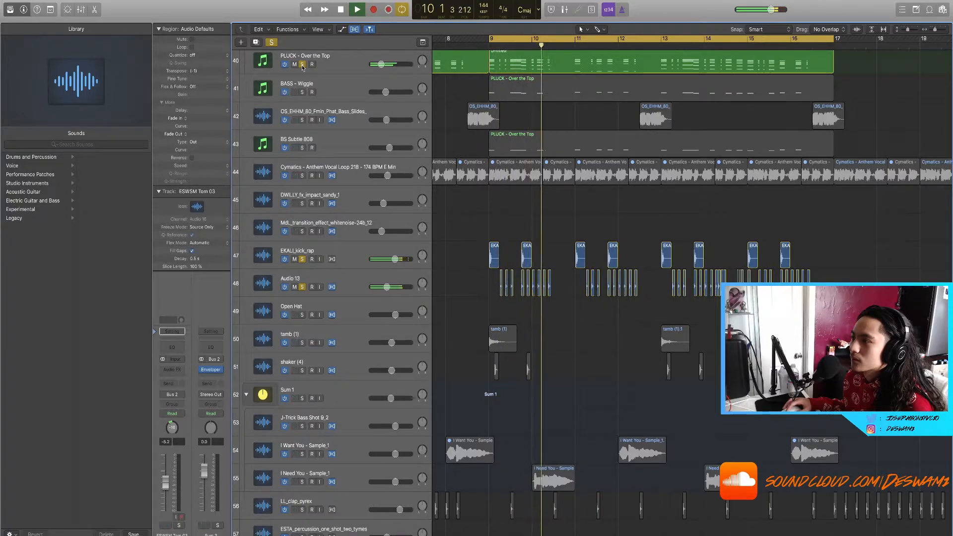
pyautogui.scroll(-3, 551, 230)
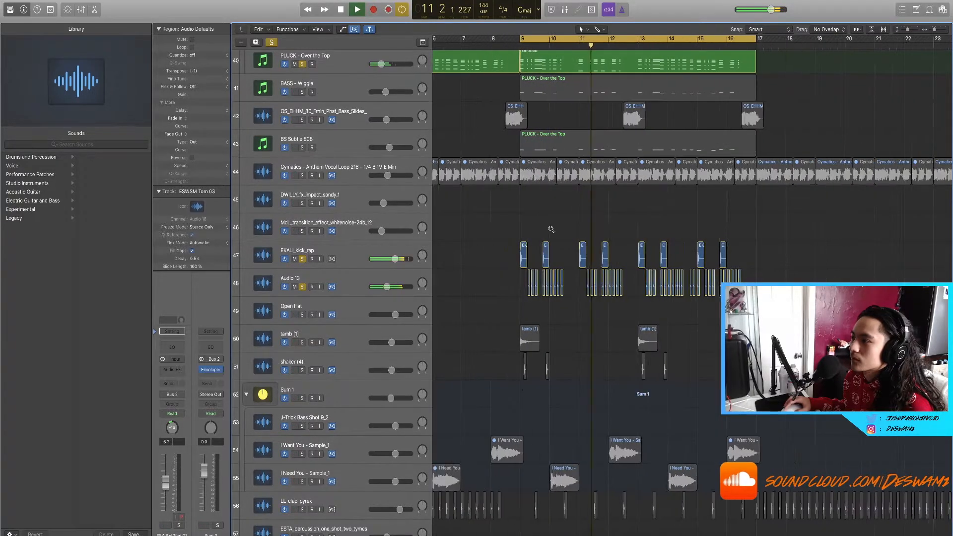
pyautogui.scroll(3, 551, 230)
pyautogui.press('space')
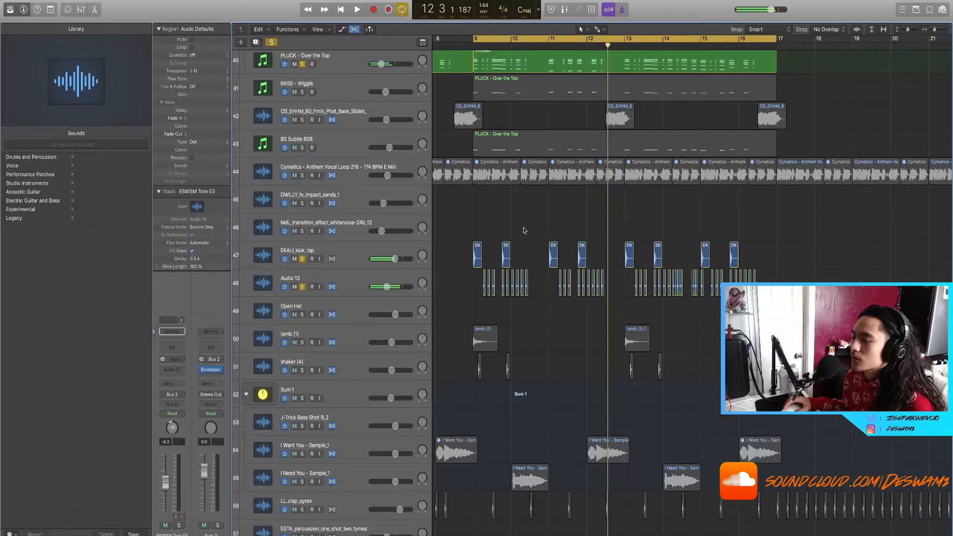
pyautogui.scroll(3, 501, 231)
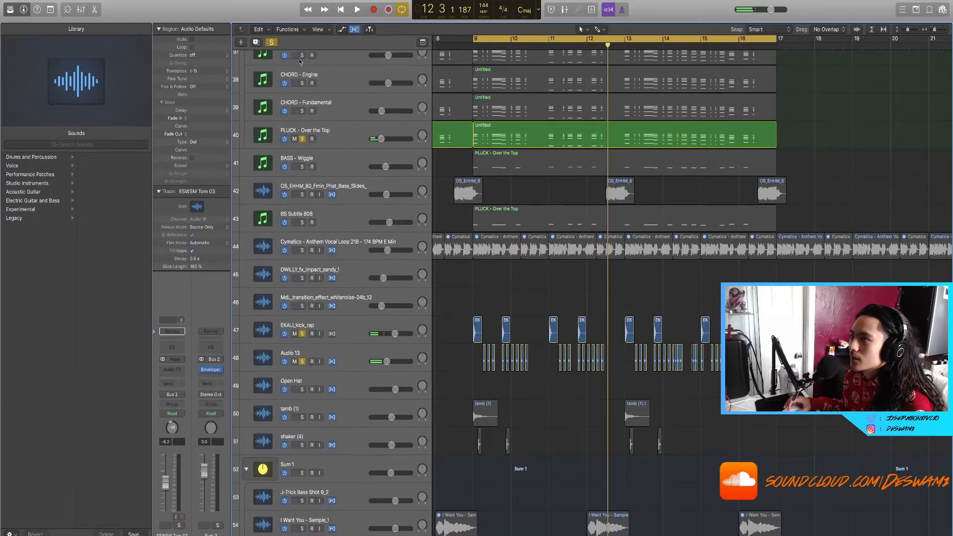
# Clear the soloed kick, Audio 13 and pluck tracks, and solo the Default track above Sum 4
pyautogui.click(272, 43)
pyautogui.hscroll(-3, 560, 190)
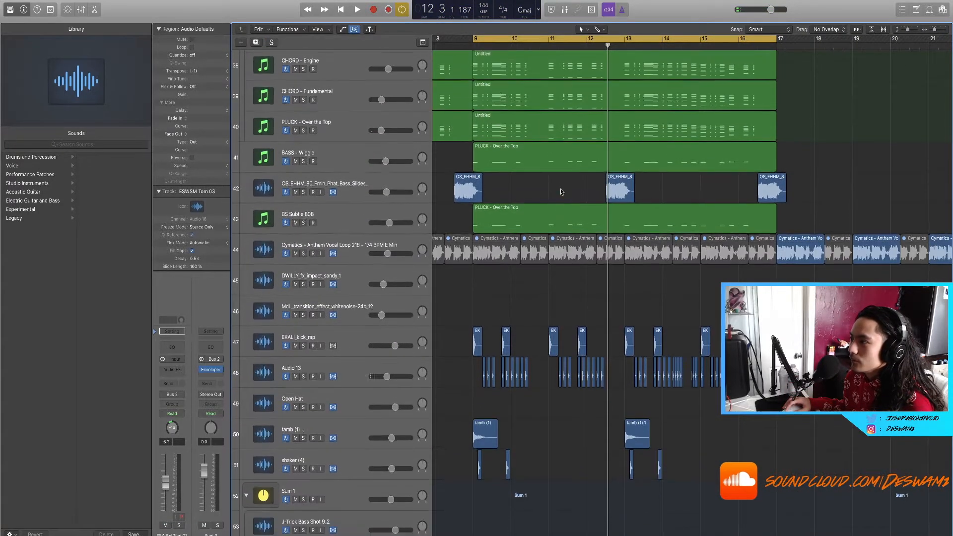
pyautogui.hscroll(-1, 560, 190)
pyautogui.scroll(4, 561, 192)
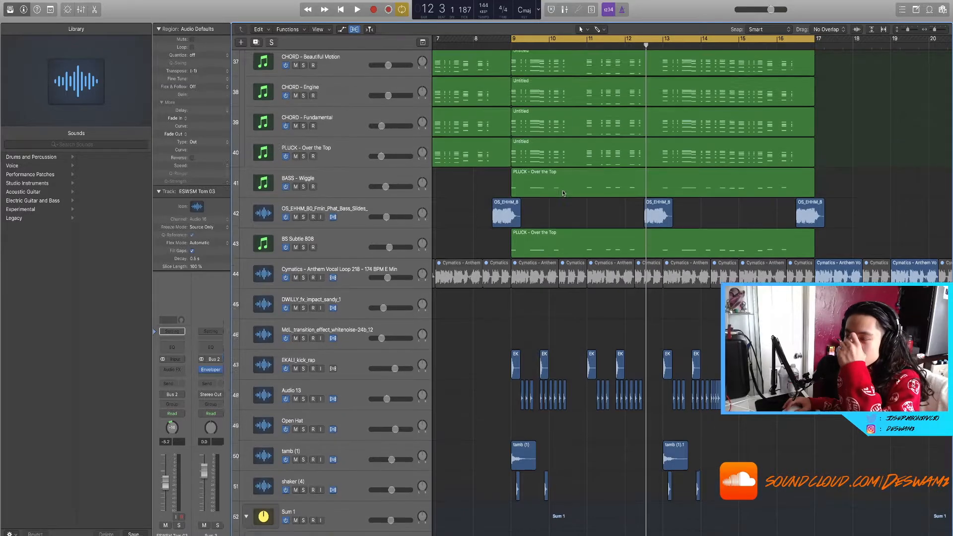
pyautogui.scroll(-2, 563, 192)
pyautogui.scroll(4, 563, 193)
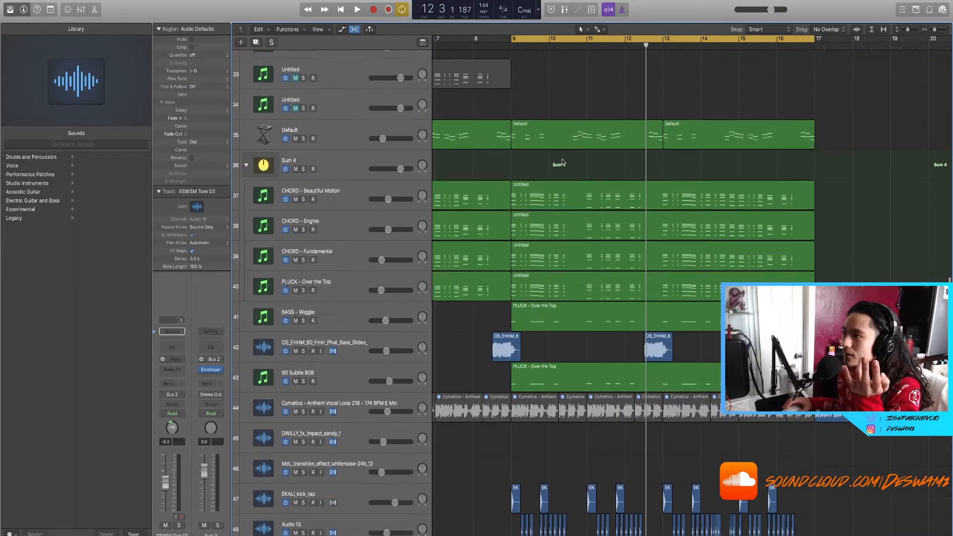
pyautogui.click(303, 147)
pyautogui.click(303, 143)
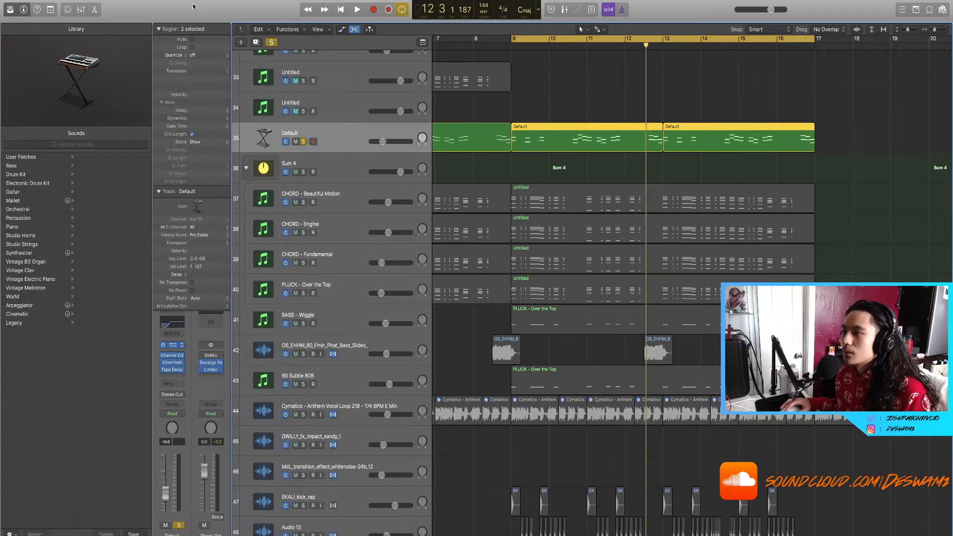
# Open the Default track's Alchemy instrument and reset it to an initial patch with a Saw source
pyautogui.moveTo(229, 16); pyautogui.dragTo(574, 72)
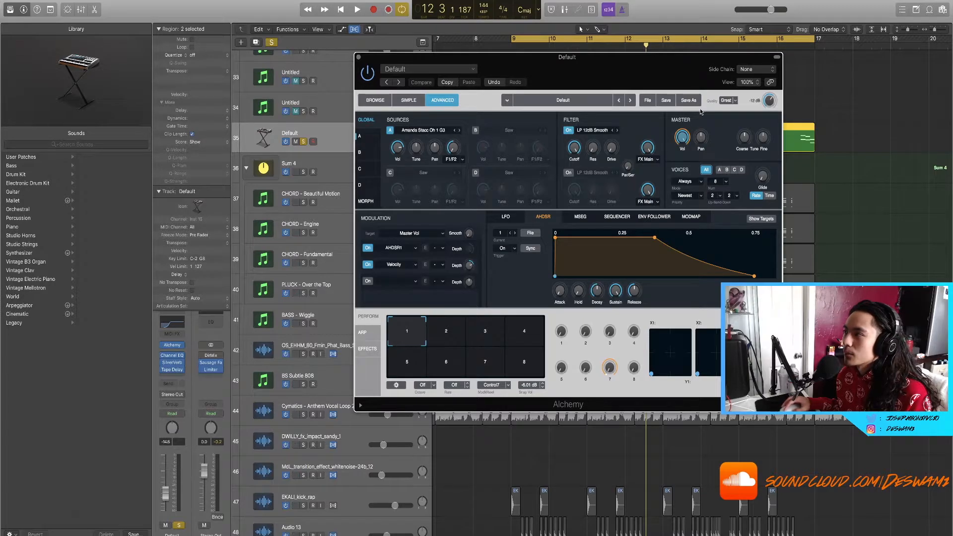
pyautogui.click(649, 100)
pyautogui.click(656, 121)
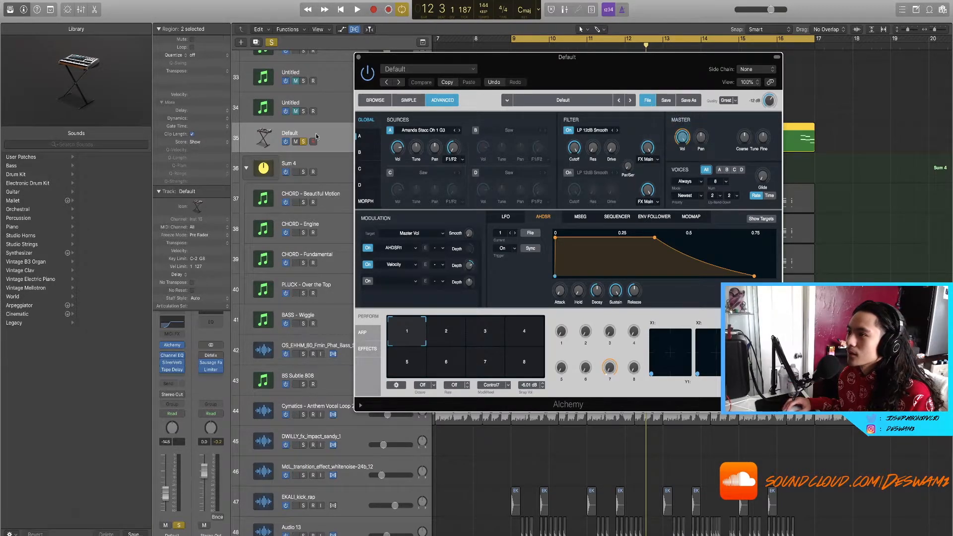
# Open audio import for Alchemy's source A, browse the Alchemy Samples Vocals and Macintosh HD folders, and close the plug-in without importing
pyautogui.click(423, 130)
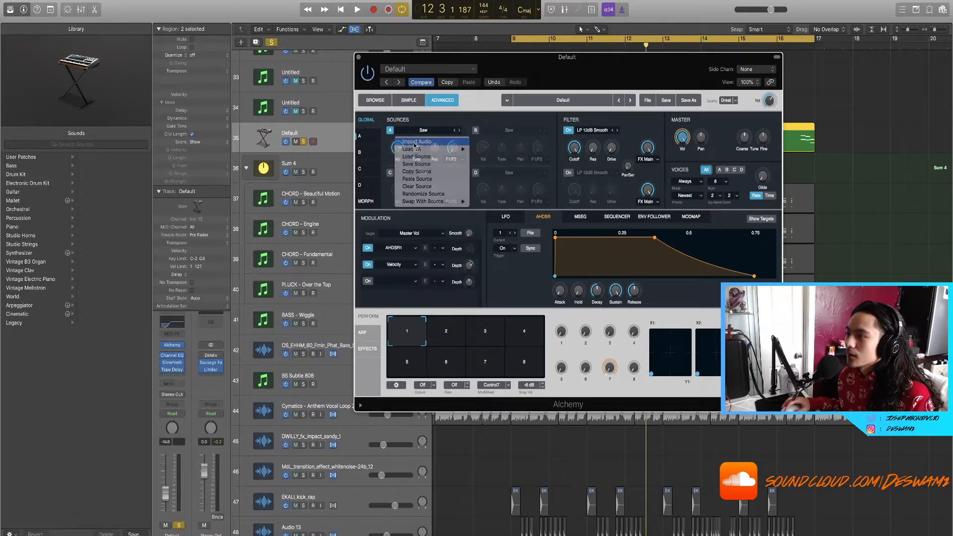
pyautogui.click(457, 137)
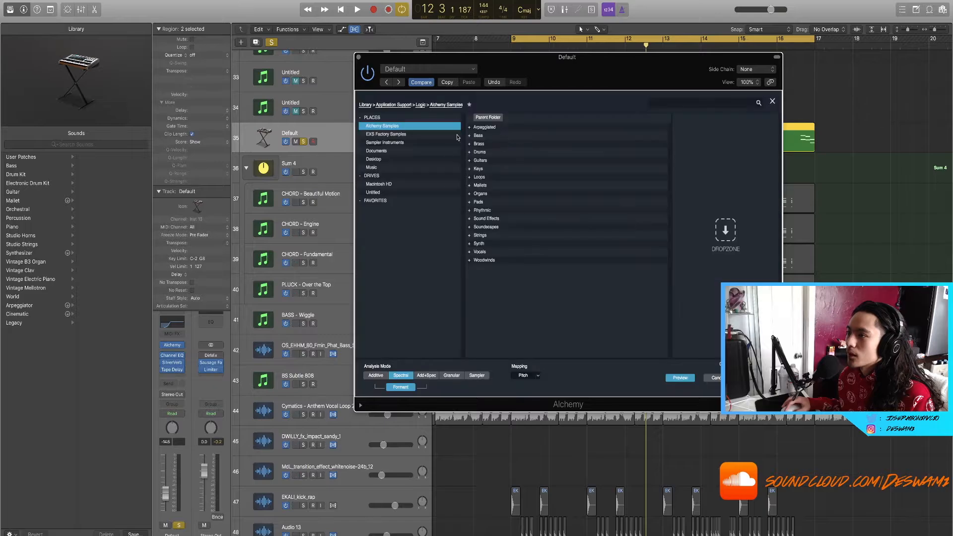
pyautogui.click(476, 255)
pyautogui.doubleClick(472, 255)
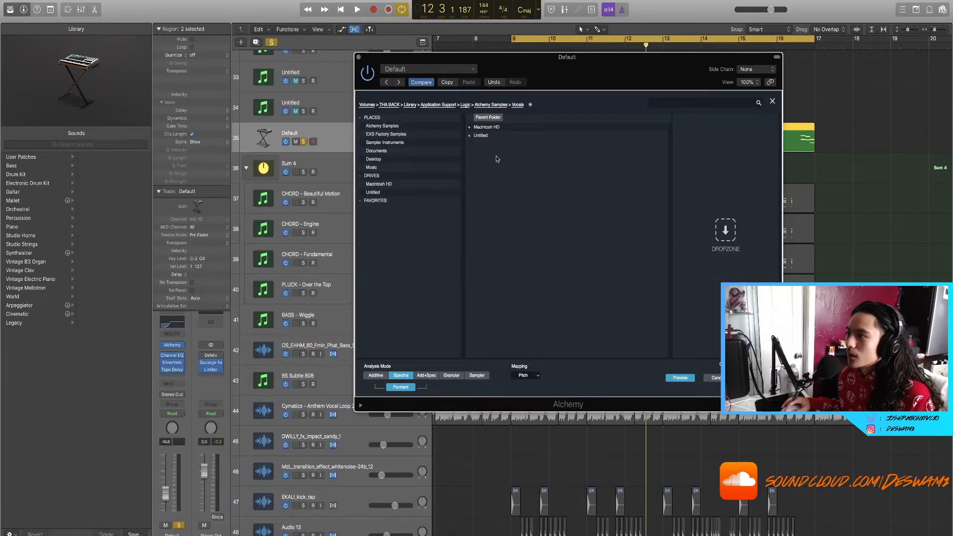
pyautogui.click(487, 128)
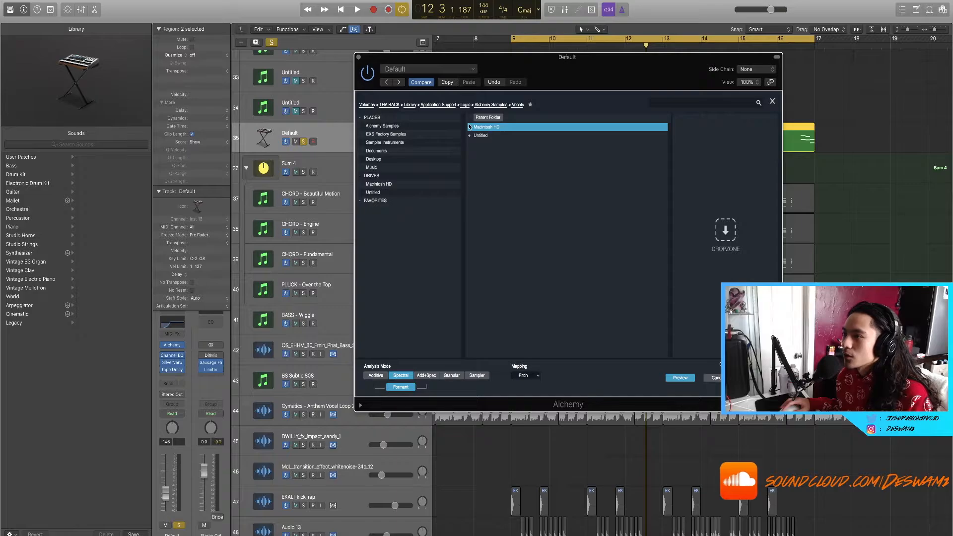
pyautogui.doubleClick(495, 128)
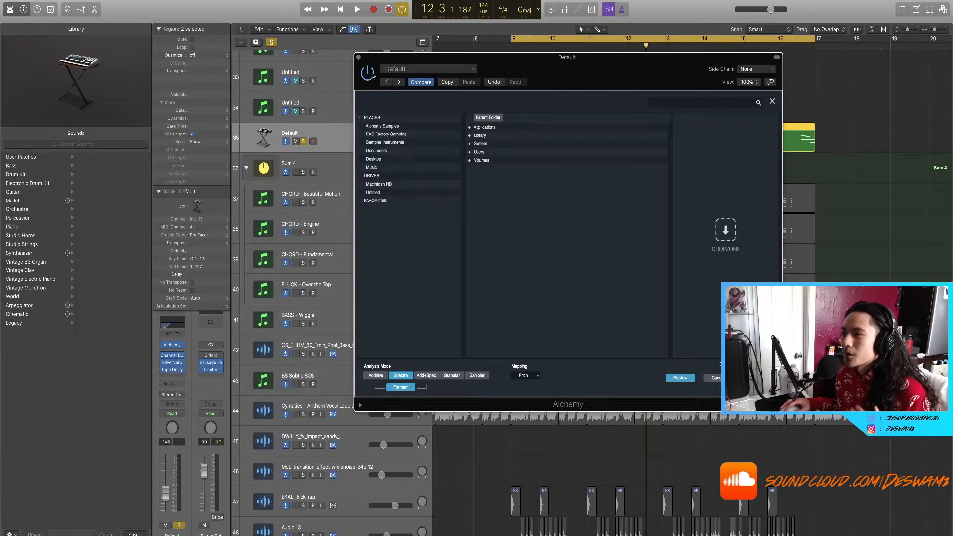
pyautogui.click(395, 127)
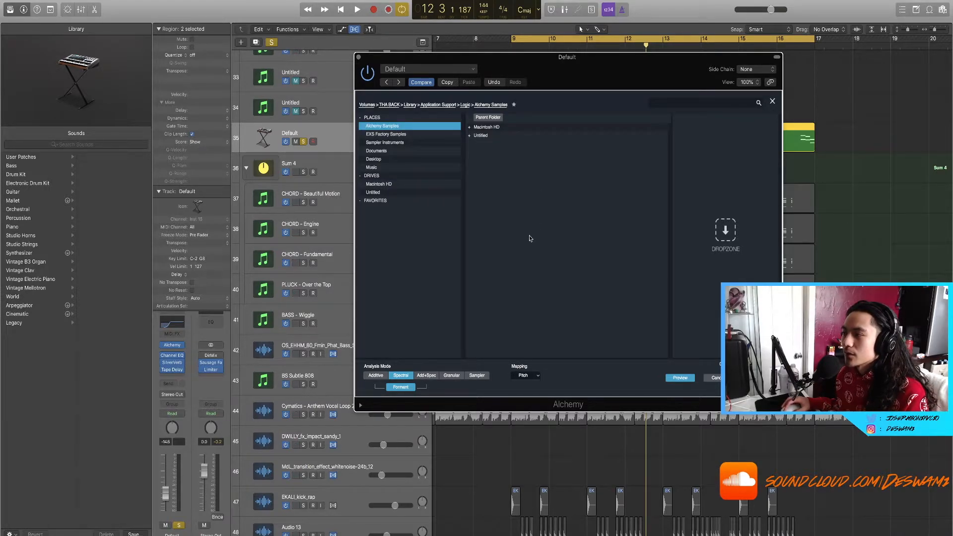
pyautogui.click(359, 58)
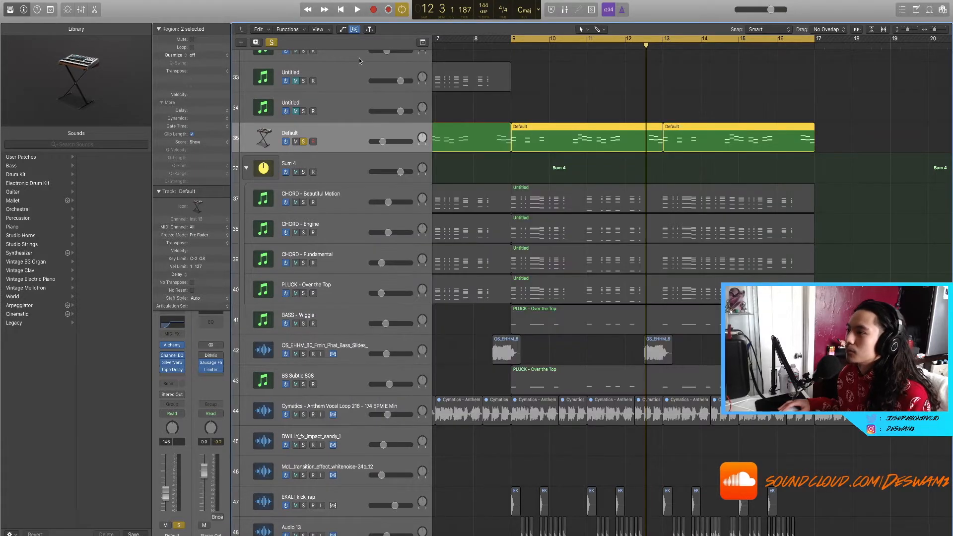
# Mute the Default track and take it out of solo
pyautogui.hscroll(-2, 748, 185)
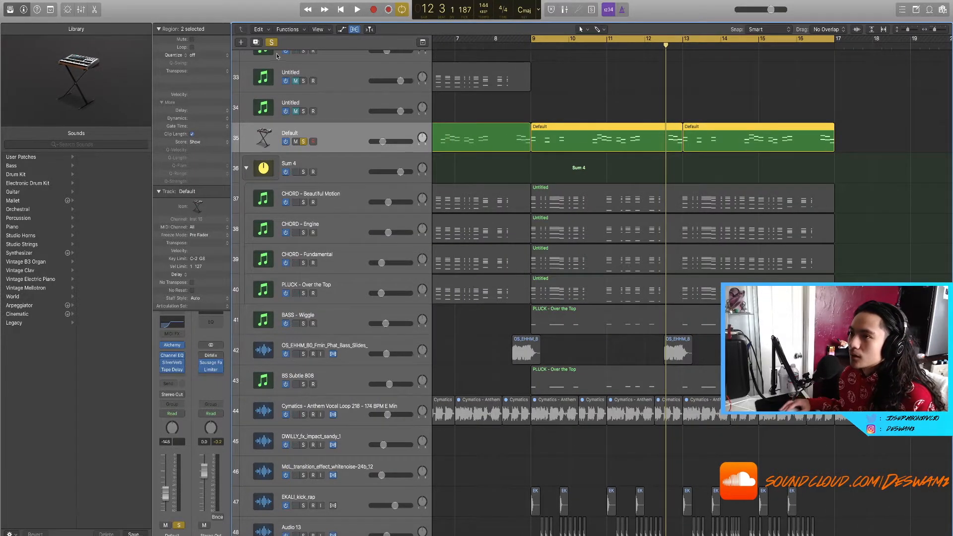
pyautogui.press('super+Left')
pyautogui.scroll(3, 530, 155)
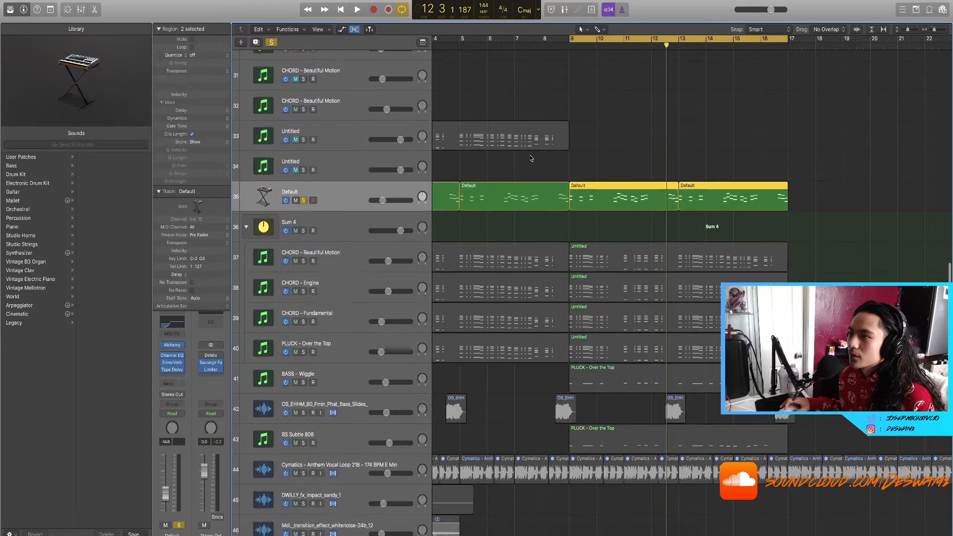
pyautogui.scroll(-2, 529, 155)
pyautogui.click(296, 169)
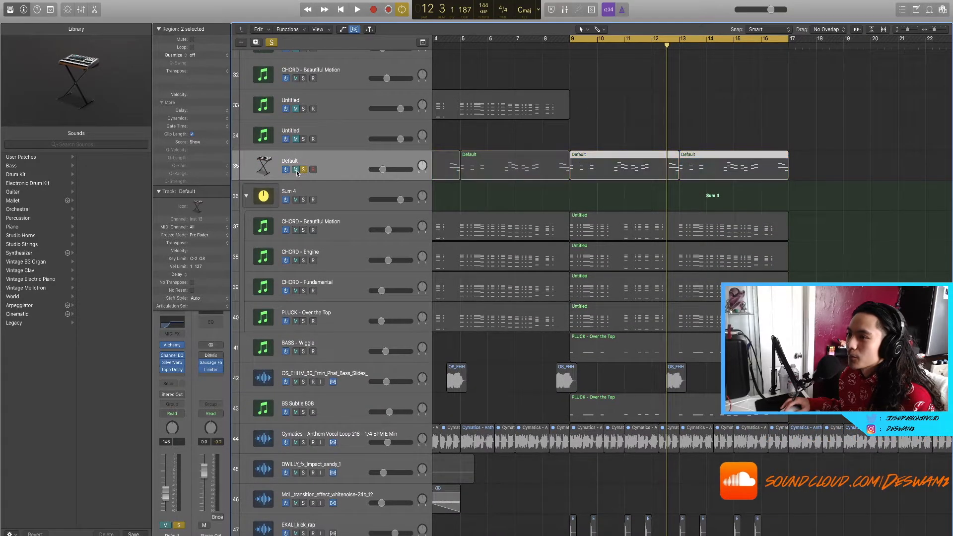
pyautogui.click(304, 169)
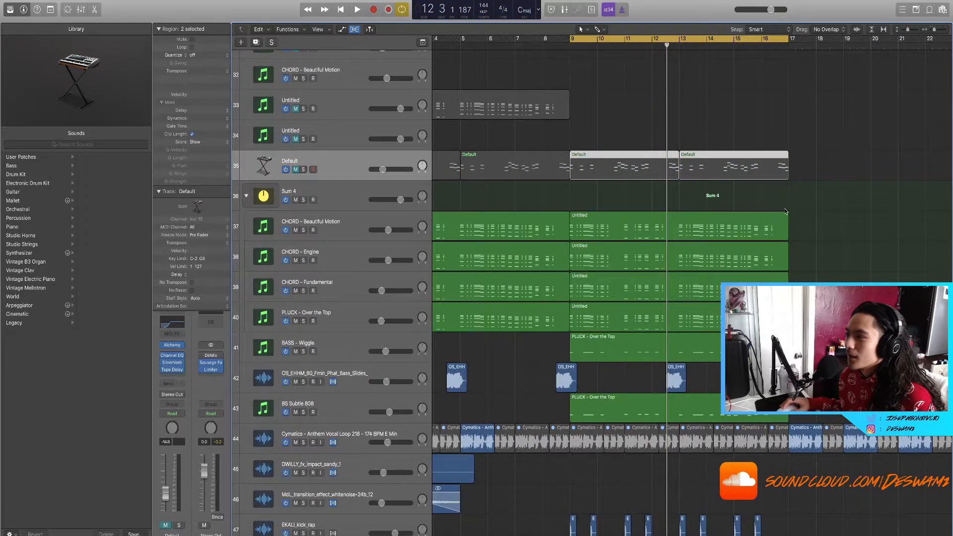
# Solo the Default track again, show its two selected regions in the Piano Roll, and play them from bar 9
pyautogui.scroll(-7, 744, 218)
pyautogui.press('super+Right')
pyautogui.press('super+Right')
pyautogui.scroll(5, 631, 211)
pyautogui.press('super+Left')
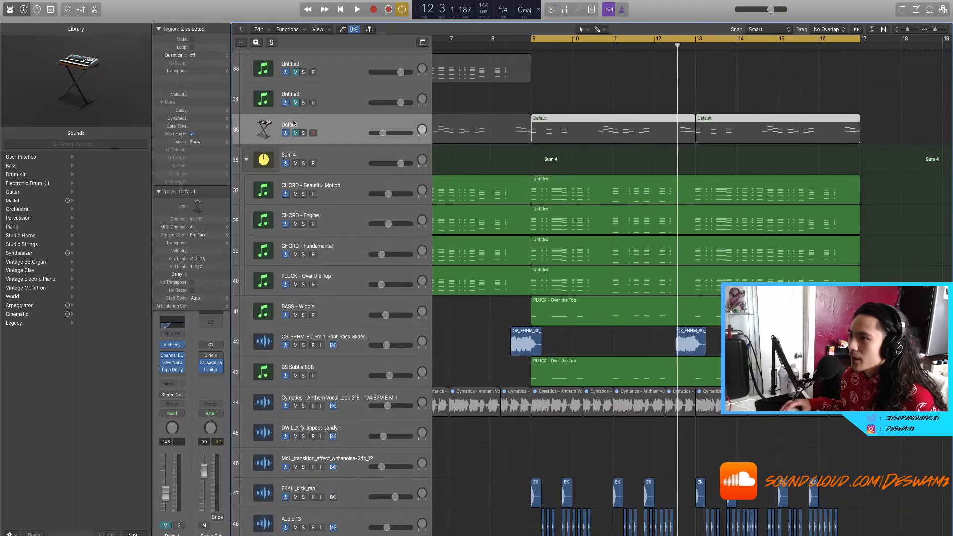
pyautogui.click(303, 133)
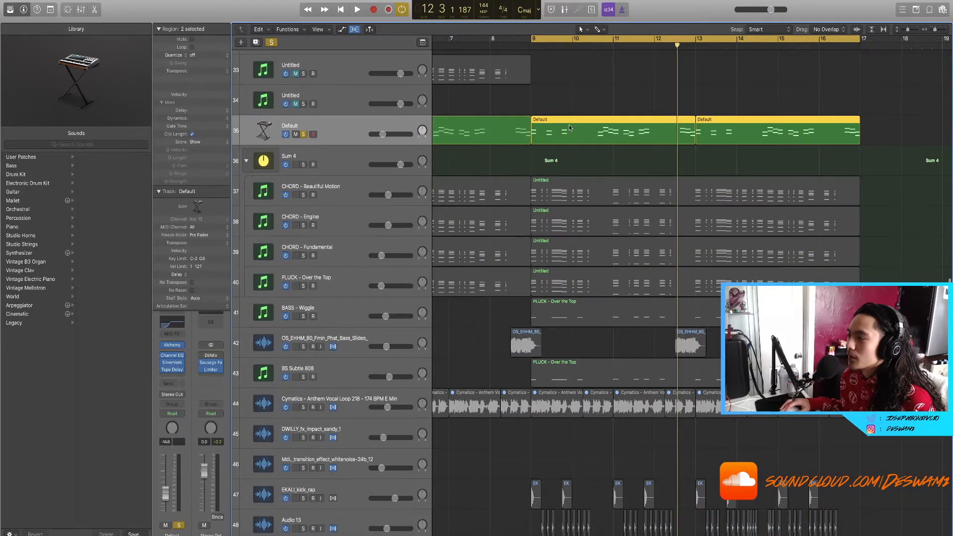
pyautogui.press('p')
pyautogui.scroll(-3, 627, 279)
pyautogui.click(603, 278)
pyautogui.hscroll(5, 600, 276)
pyautogui.press('space')
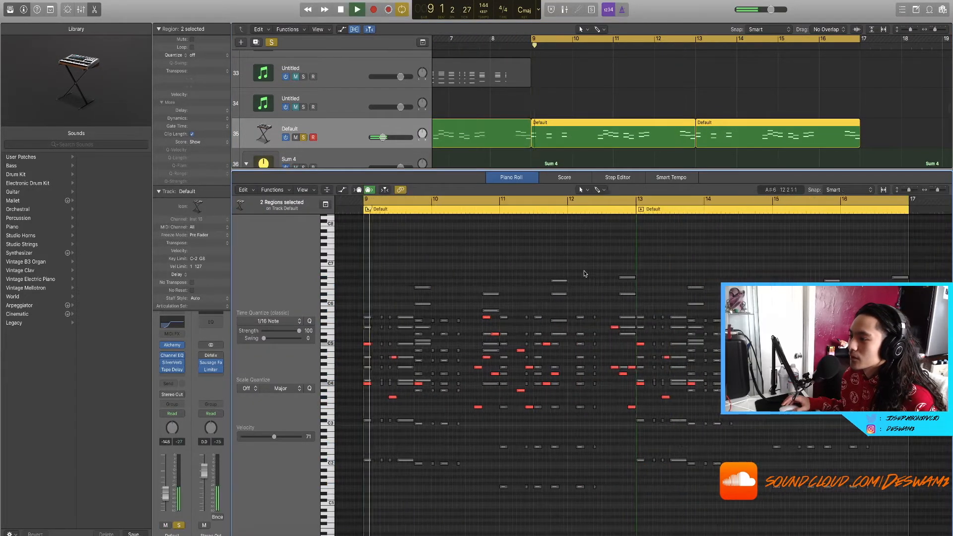
pyautogui.scroll(4, 444, 260)
pyautogui.scroll(-1, 443, 261)
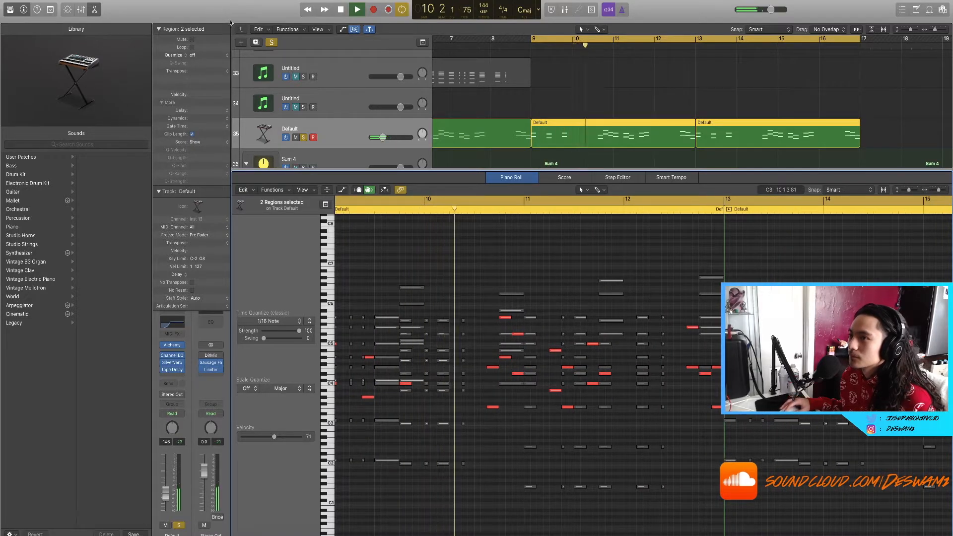
# Lower the Default track's volume to about -15.5 dB in the full mix, then stop playback and mute the track
pyautogui.click(272, 42)
pyautogui.moveTo(383, 138); pyautogui.dragTo(379, 139)
pyautogui.press('space')
pyautogui.press('e')
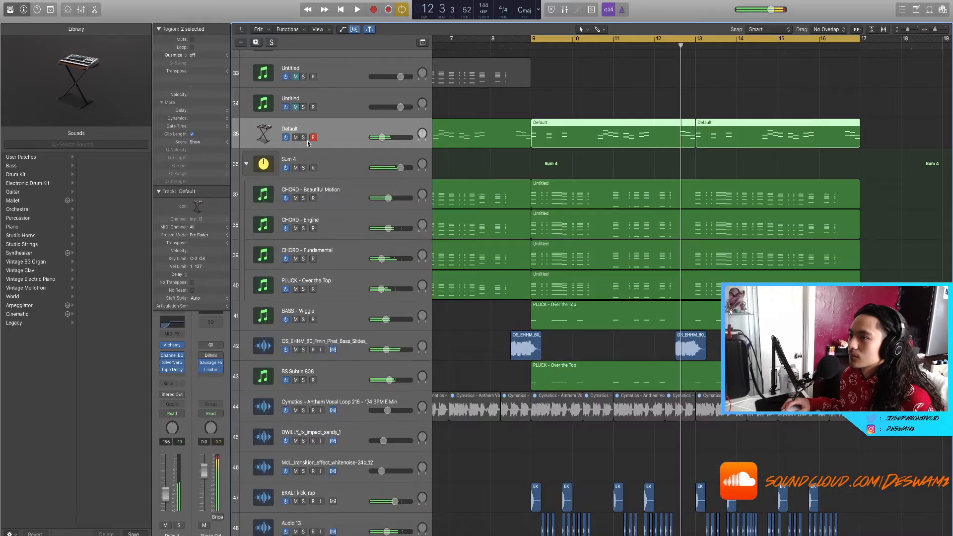
pyautogui.click(296, 138)
# Select the OS_EHHM bass slide region between bars 12 and 13 and solo its track
pyautogui.scroll(-7, 549, 185)
pyautogui.press('super+Left')
pyautogui.press('super+Left')
pyautogui.scroll(5, 549, 185)
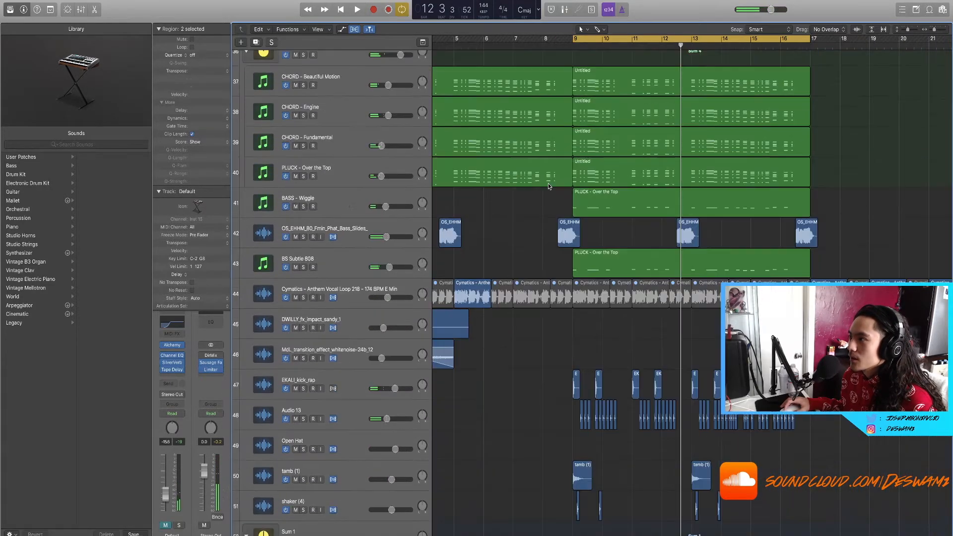
pyautogui.press('super+Right')
pyautogui.press('super+Right')
pyautogui.press('super+Right')
pyautogui.press('super+Right')
pyautogui.press('super+Right')
pyautogui.moveTo(568, 229); pyautogui.dragTo(895, 219)
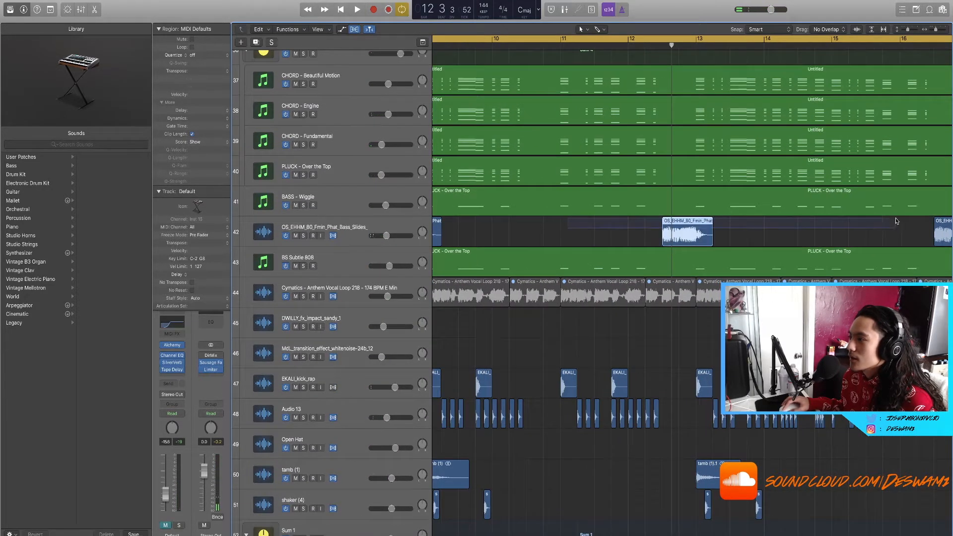
pyautogui.press('super+Left')
pyautogui.press('super+Left')
pyautogui.press('super+Left')
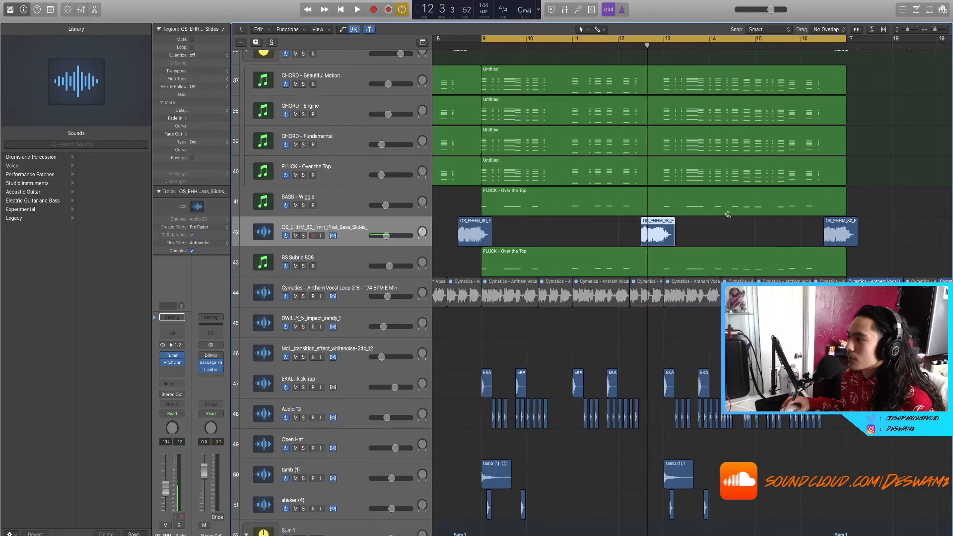
pyautogui.hotkey('ctrl', 's')
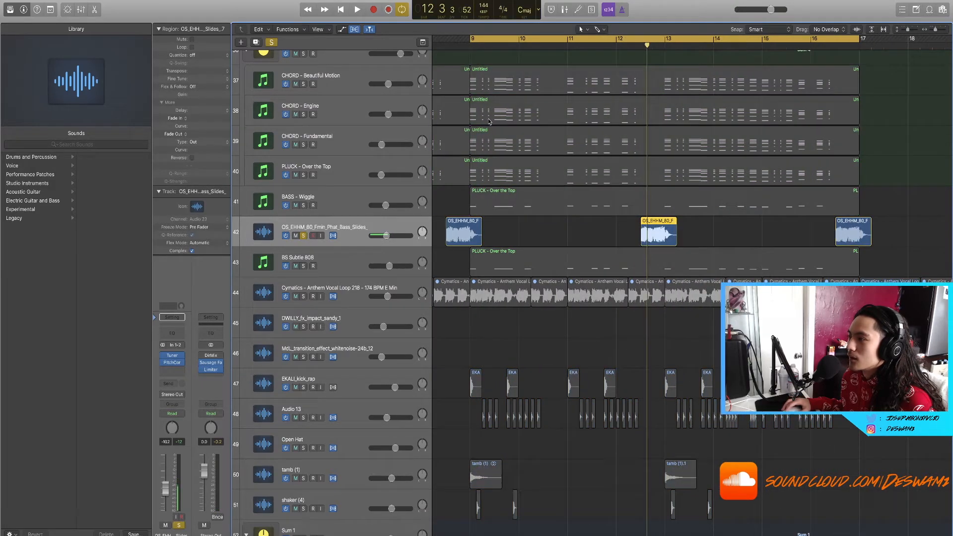
# Play the soloed bass slide from 12 3 1, return the playhead there, and clear the solo
pyautogui.click(638, 49)
pyautogui.press('space')
pyautogui.click(641, 47)
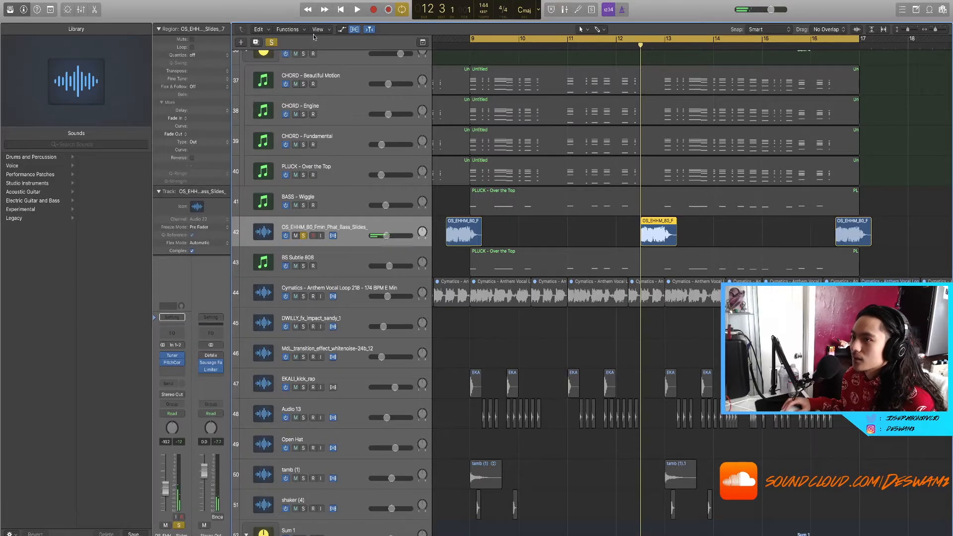
pyautogui.click(271, 44)
# Select the I Want You - Sample_1 region at bar 12, then clear the selection
pyautogui.press('super+Left')
pyautogui.scroll(-10, 709, 277)
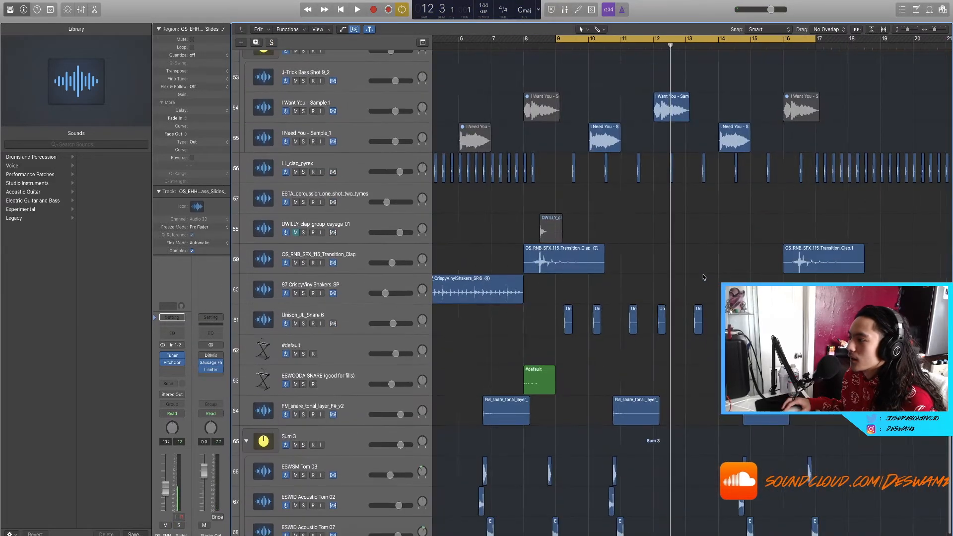
pyautogui.scroll(9, 710, 277)
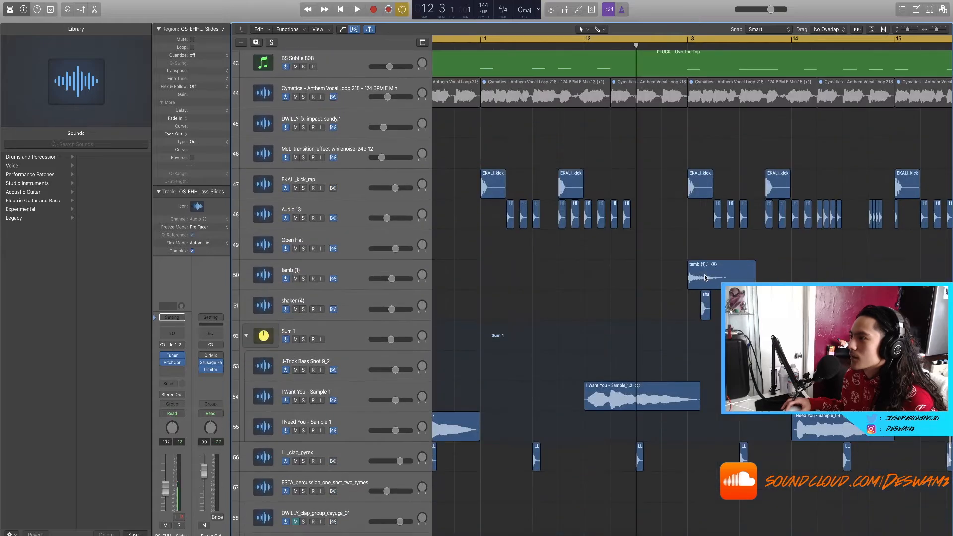
pyautogui.hscroll(-2, 695, 294)
pyautogui.moveTo(755, 409); pyautogui.dragTo(483, 422)
pyautogui.scroll(5, 636, 360)
pyautogui.scroll(-5, 636, 359)
pyautogui.click(610, 361)
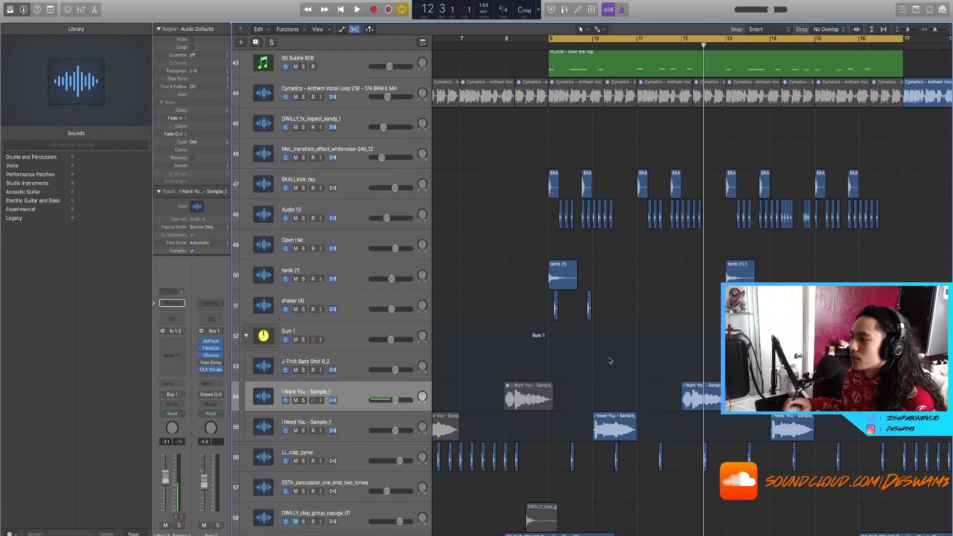
# Select the I Need You - Sample_1 track, inspect the ChromaVerb settings on Sum 1, then close the plug-in and deselect the regions
pyautogui.hscroll(-4, 601, 373)
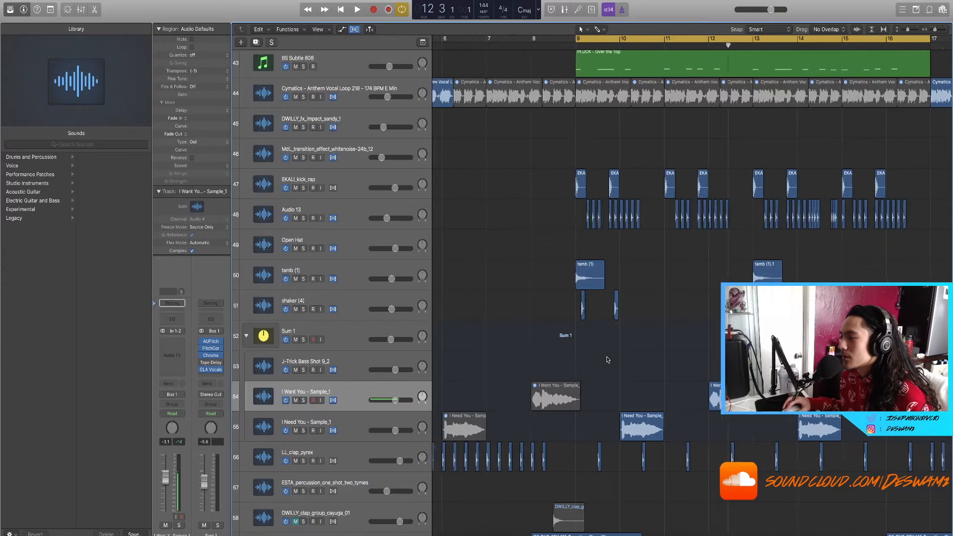
pyautogui.click(336, 423)
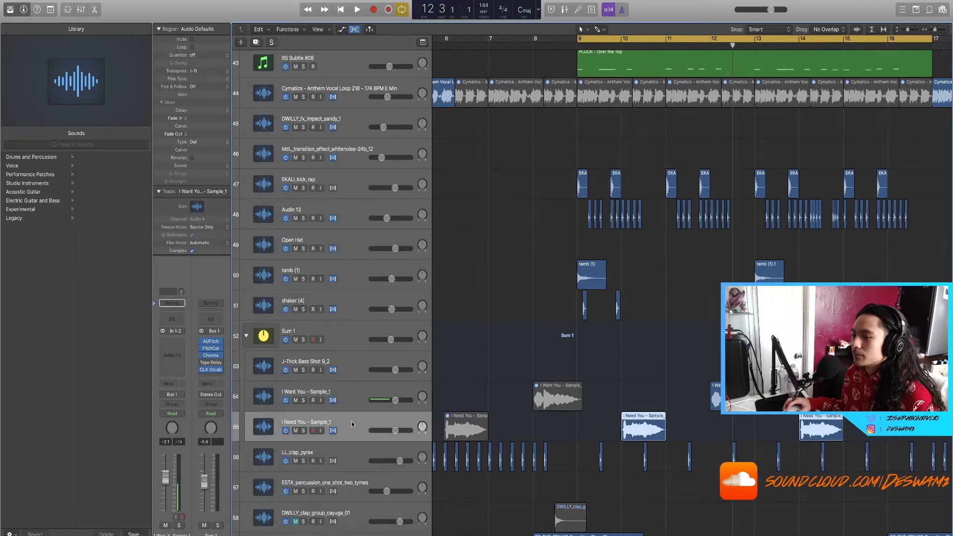
pyautogui.click(207, 357)
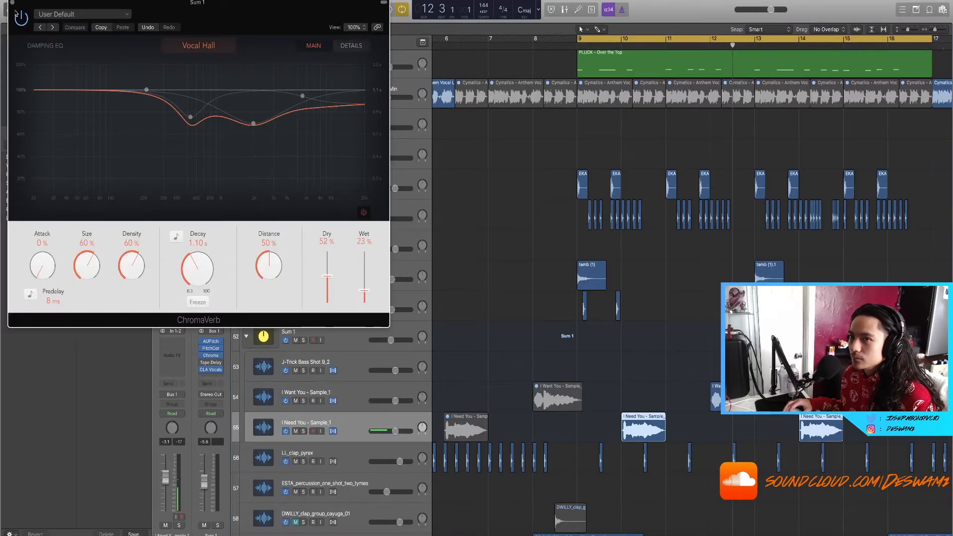
pyautogui.click(14, 3)
pyautogui.hscroll(-2, 646, 397)
pyautogui.scroll(-3, 647, 397)
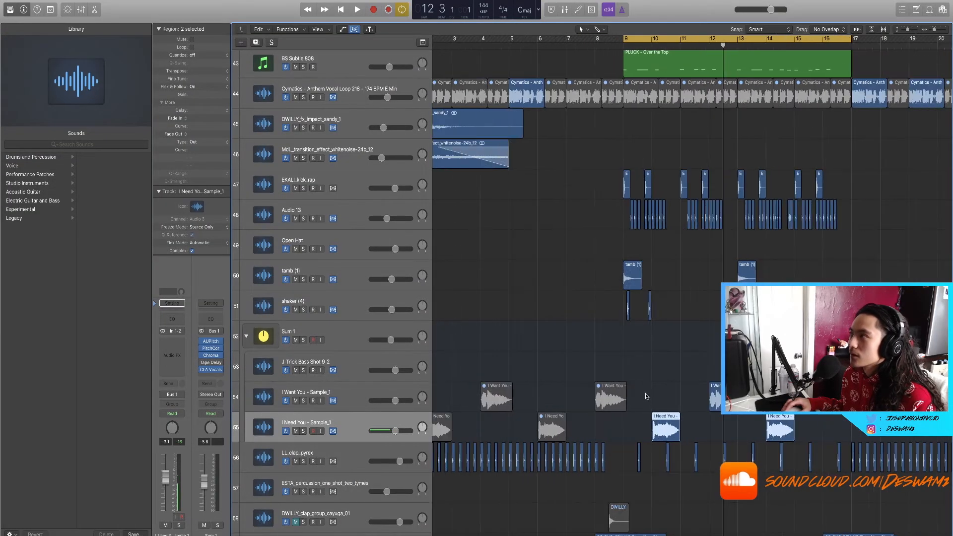
pyautogui.click(645, 397)
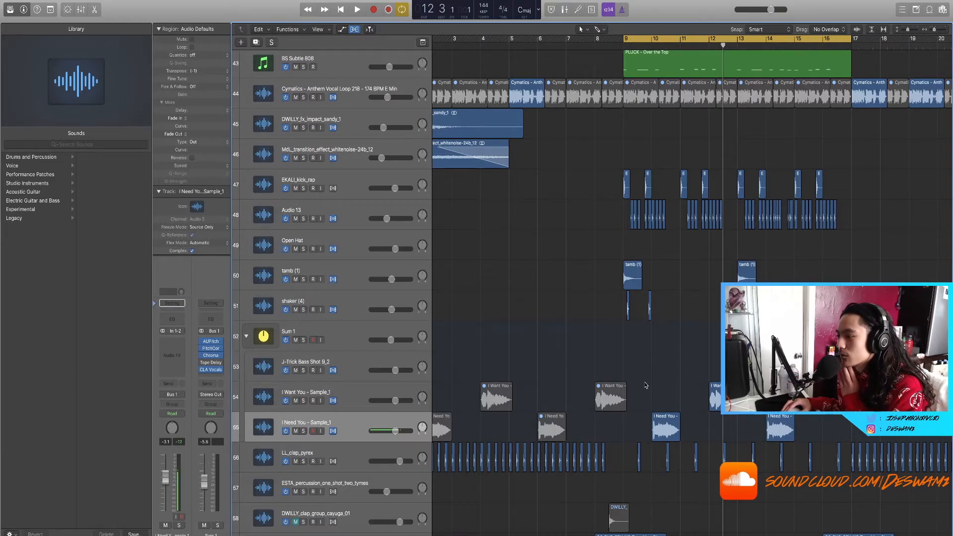
# Look over the vocal sample, clap, shaker, snare and tom tracks across the whole arrangement
pyautogui.hscroll(-2, 653, 381)
pyautogui.scroll(-10, 654, 381)
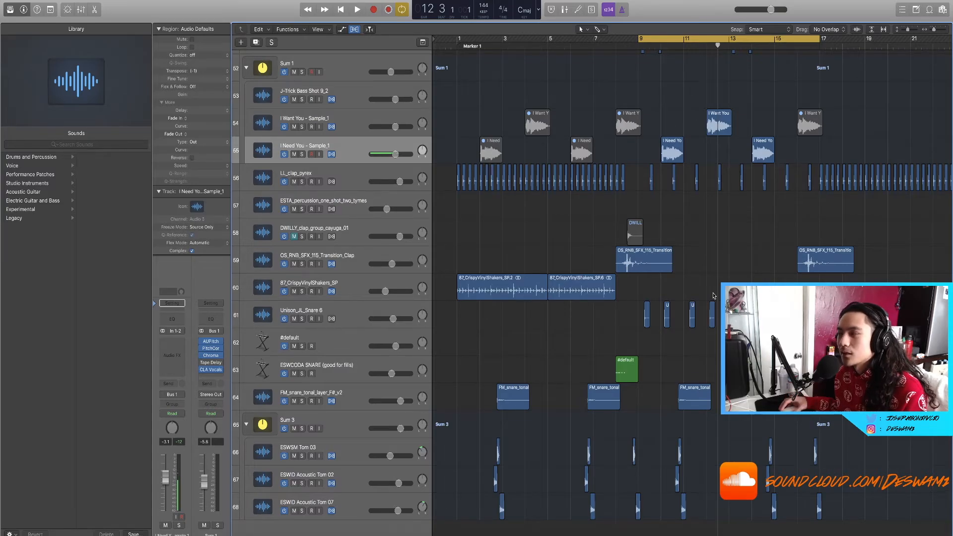
pyautogui.scroll(2, 712, 296)
pyautogui.scroll(1, 709, 291)
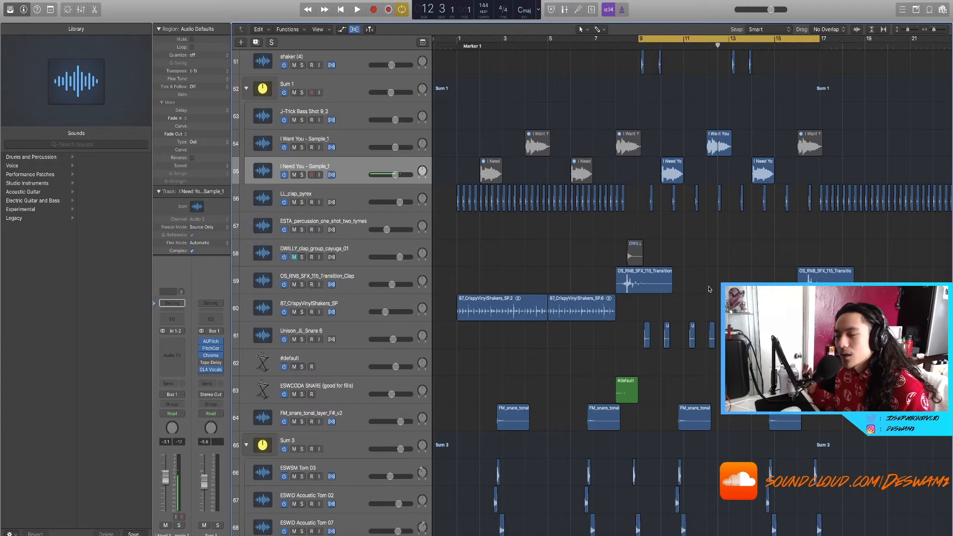
pyautogui.scroll(4, 709, 289)
pyautogui.scroll(-1, 709, 289)
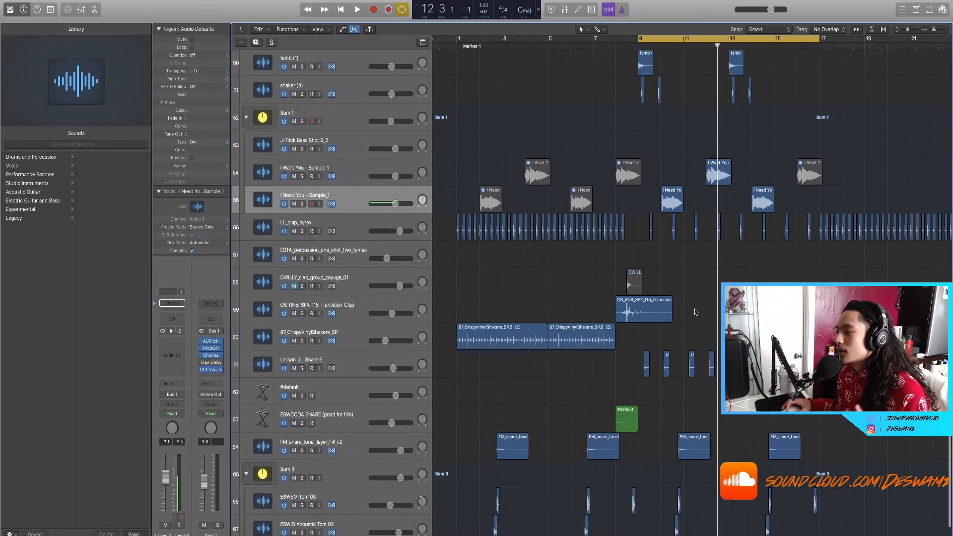
pyautogui.scroll(-1, 695, 312)
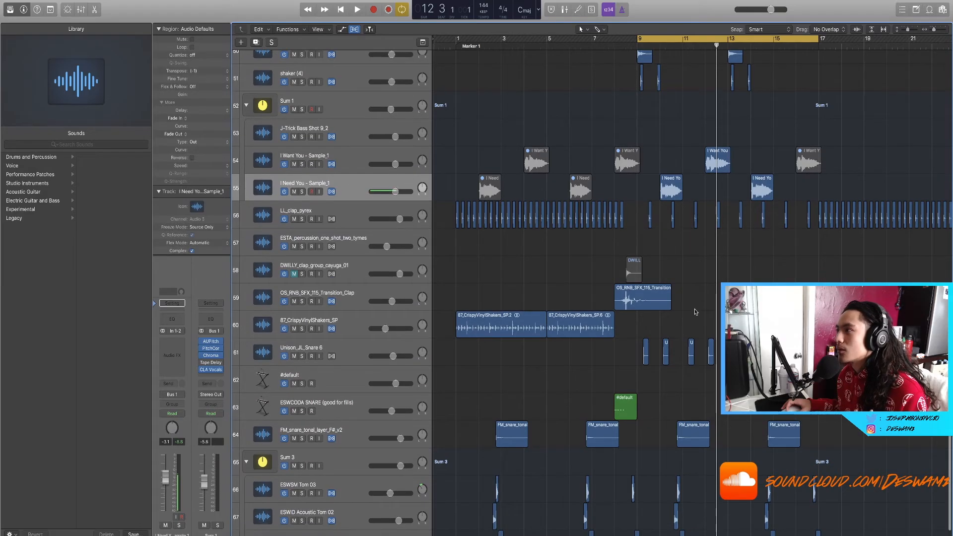